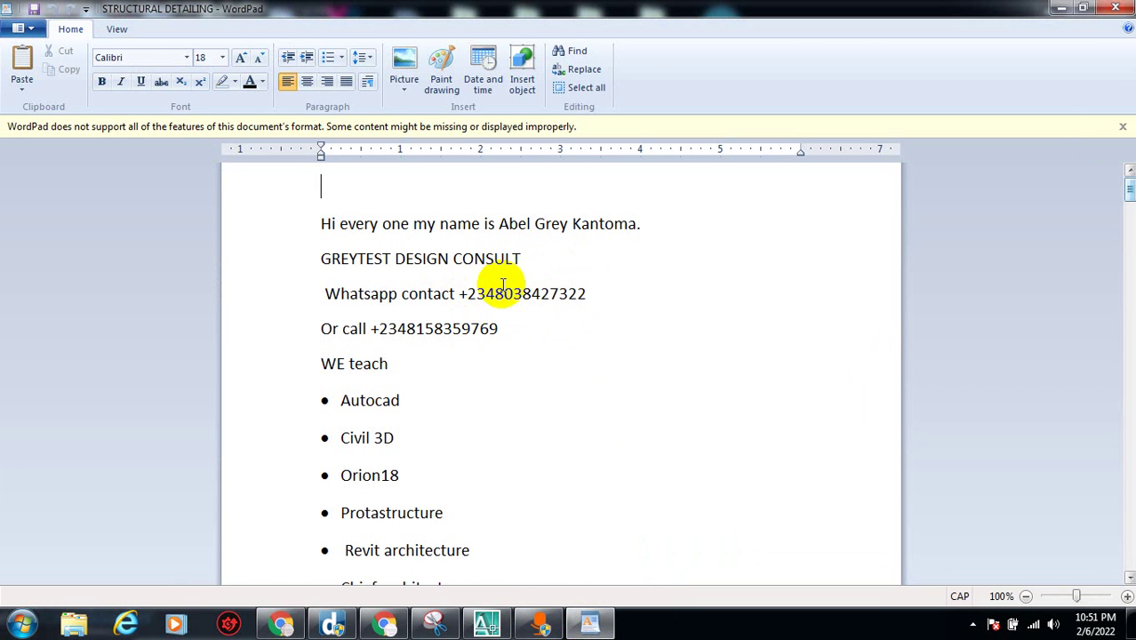
Step: Switch from the introduction document in WordPad to the STORE.dwg staircase drawing in AutoCAD
click(1058, 8)
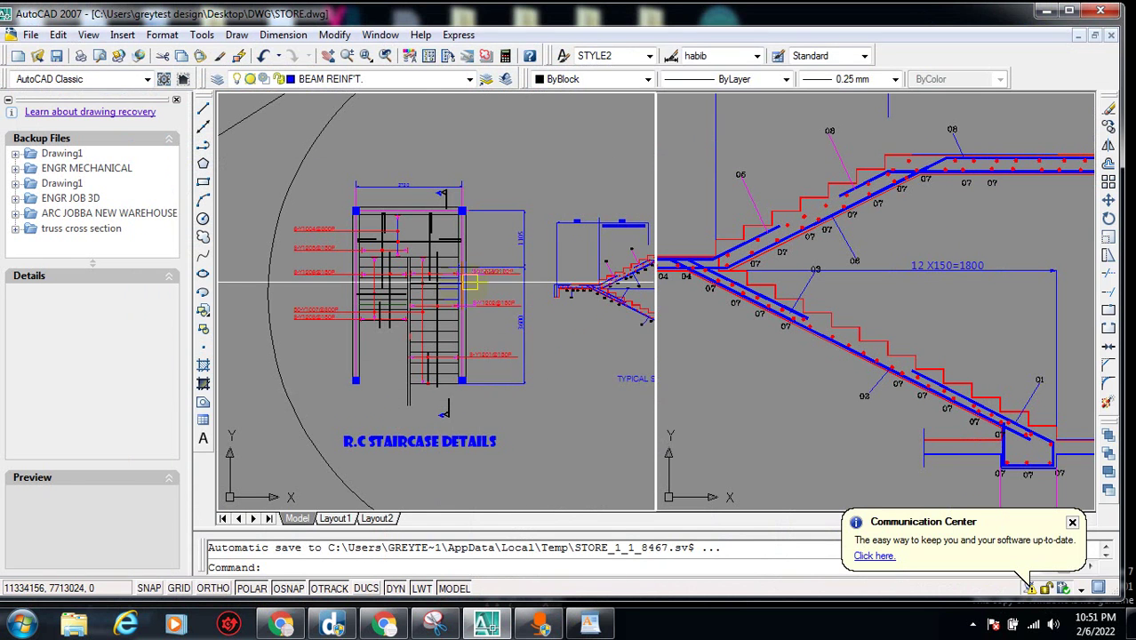
scroll(351, 247, up, 2)
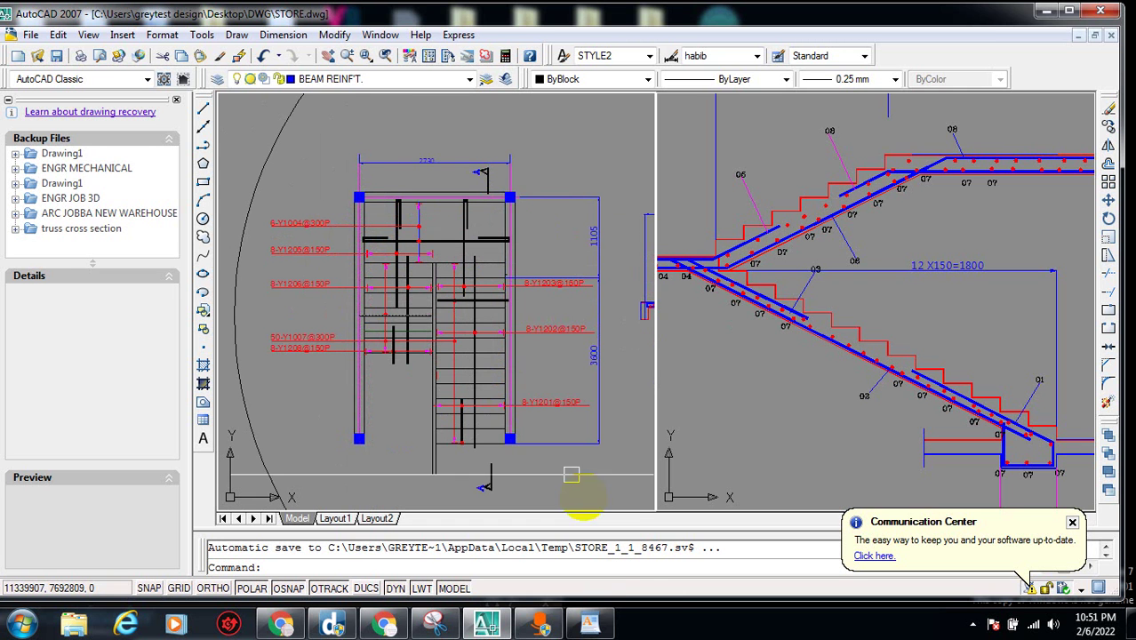
click(588, 622)
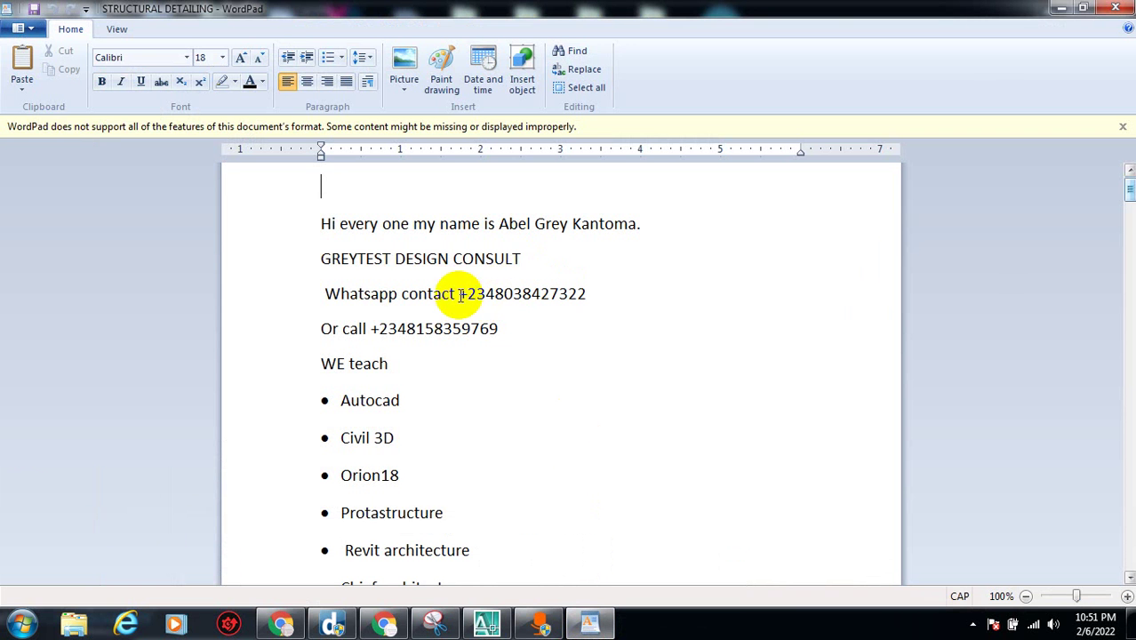
click(1062, 8)
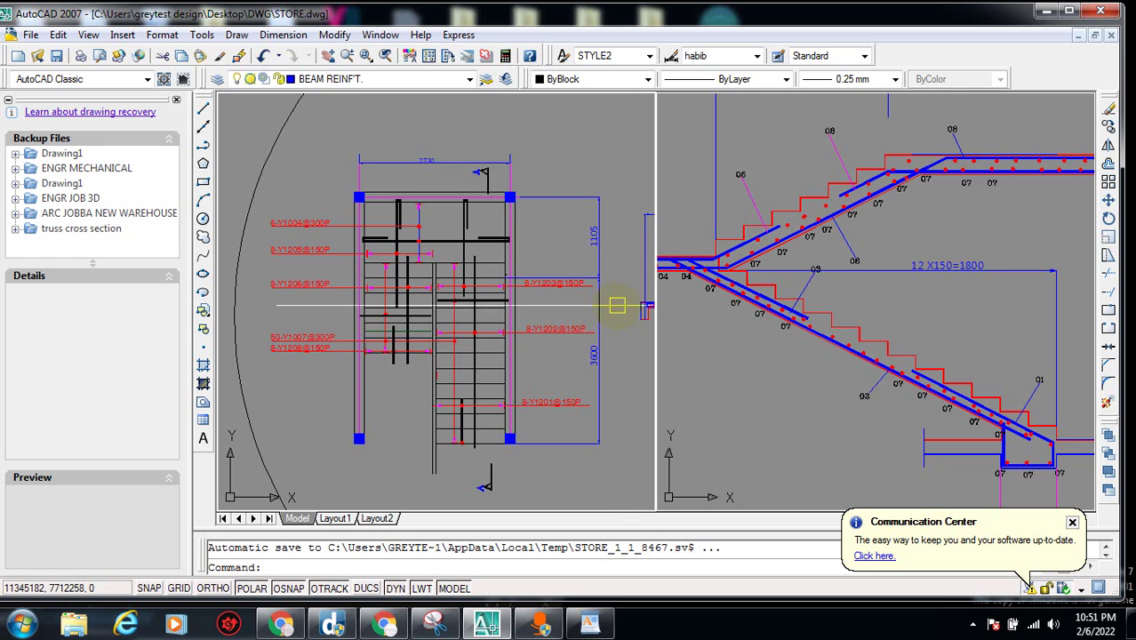
Step: Examine the overall reinforcement layout and bar labels on the R.C staircase details plan
scroll(503, 391, down, 2)
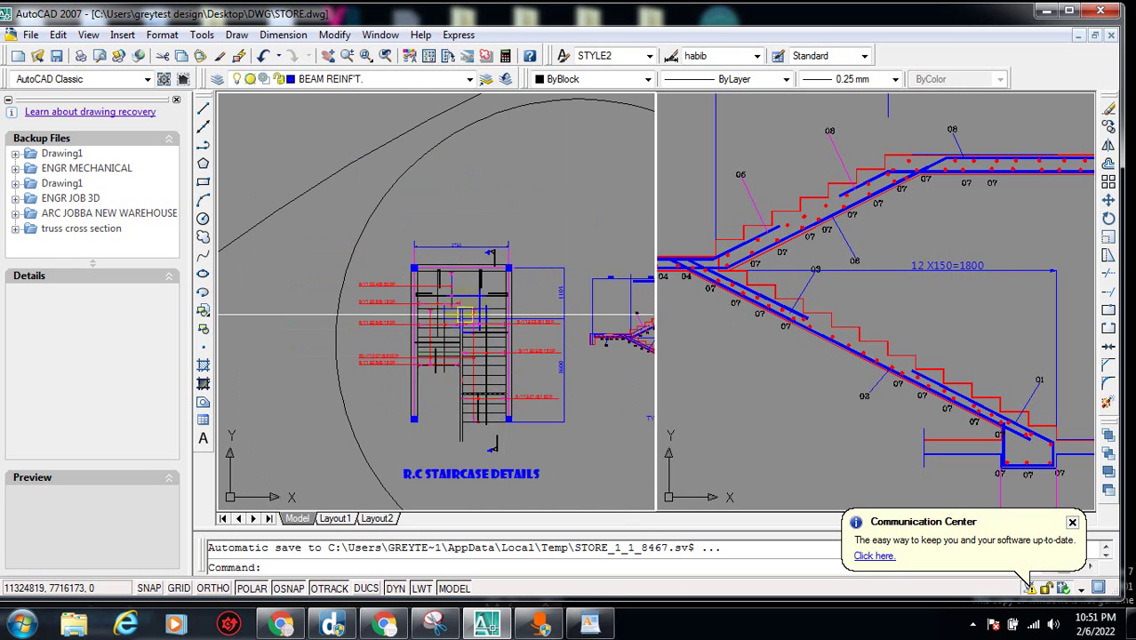
scroll(465, 308, up, 3)
scroll(392, 357, down, 3)
scroll(391, 357, up, 3)
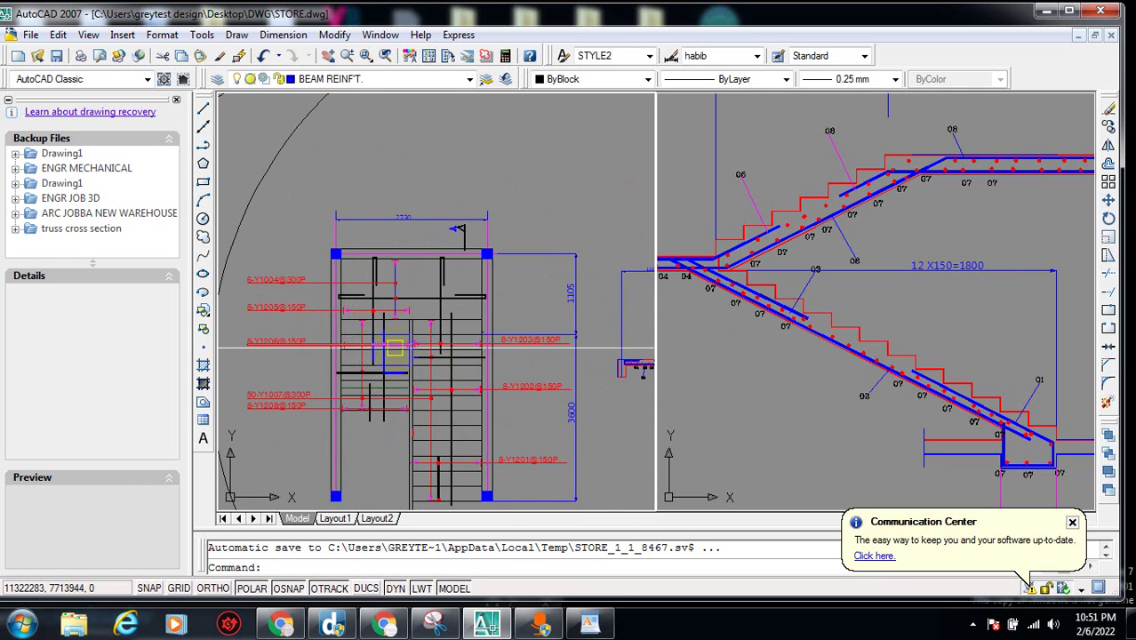
scroll(428, 213, down, 1)
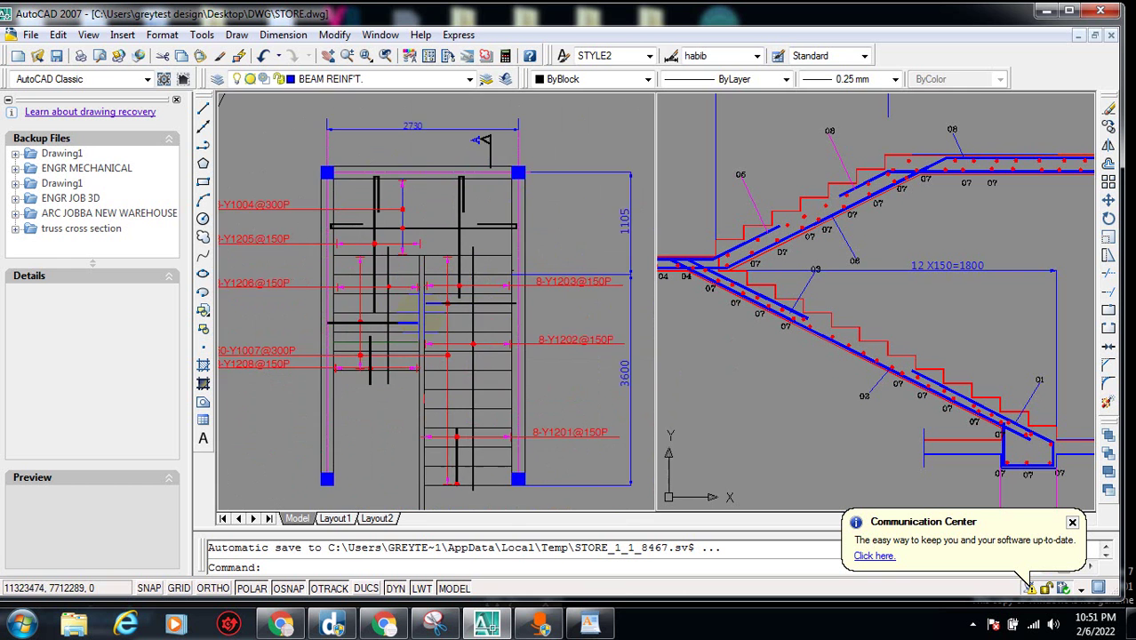
scroll(418, 338, up, 1)
scroll(396, 385, down, 2)
scroll(396, 385, up, 2)
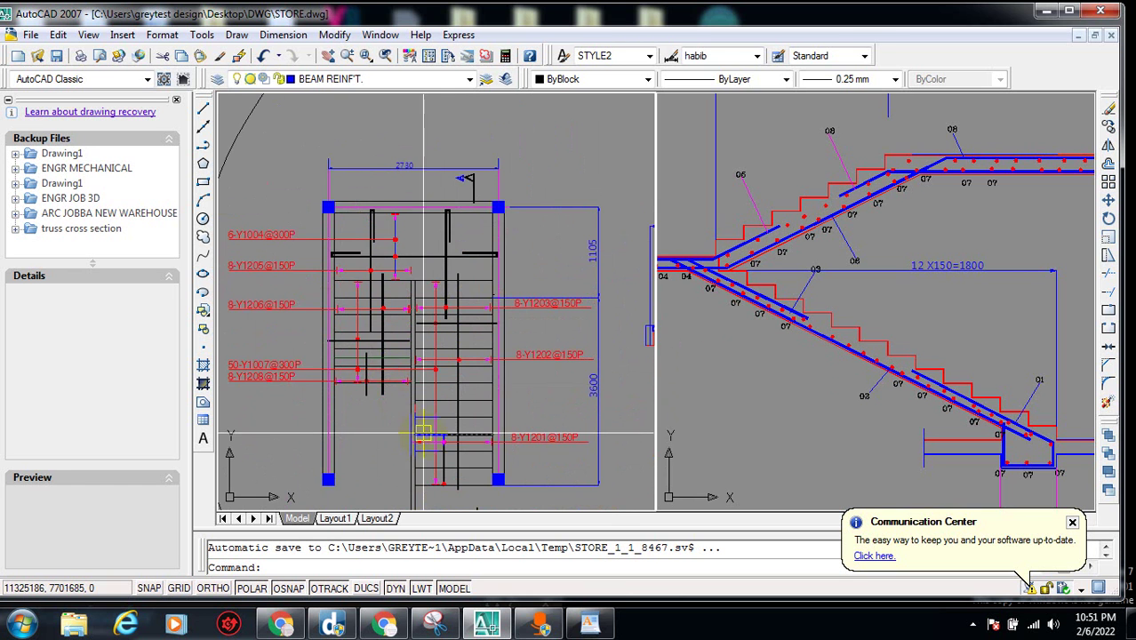
scroll(454, 498, down, 2)
scroll(443, 452, up, 2)
Step: Examine the end marker of the short 8-Y1201@150P bar at the foot of the lower flight
scroll(443, 452, up, 2)
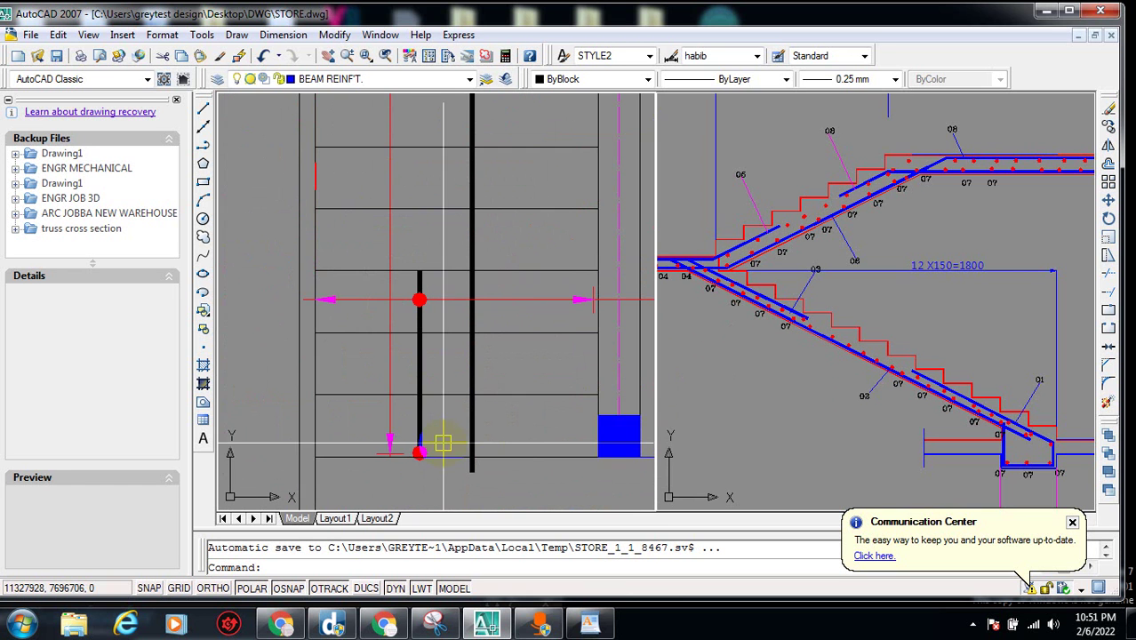
scroll(419, 452, up, 1)
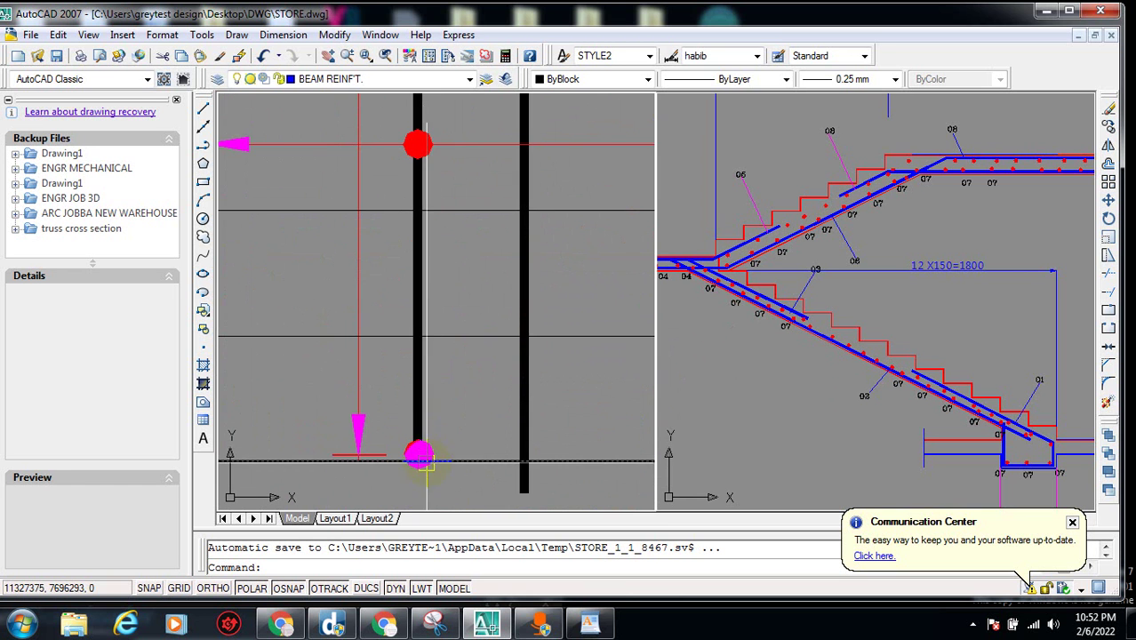
click(420, 456)
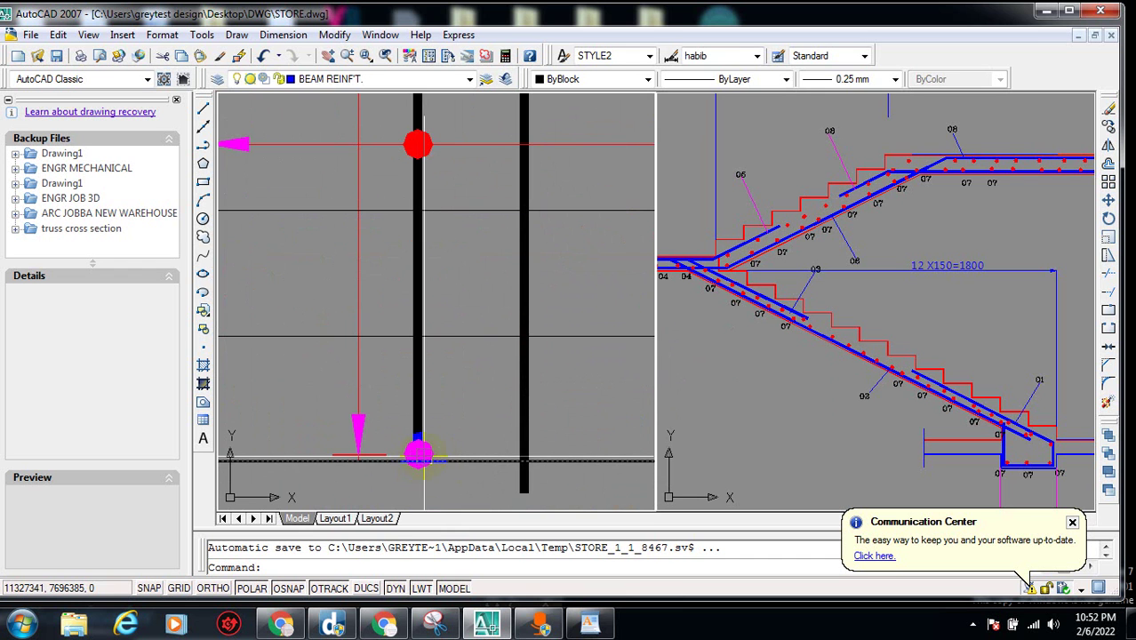
key(Escape)
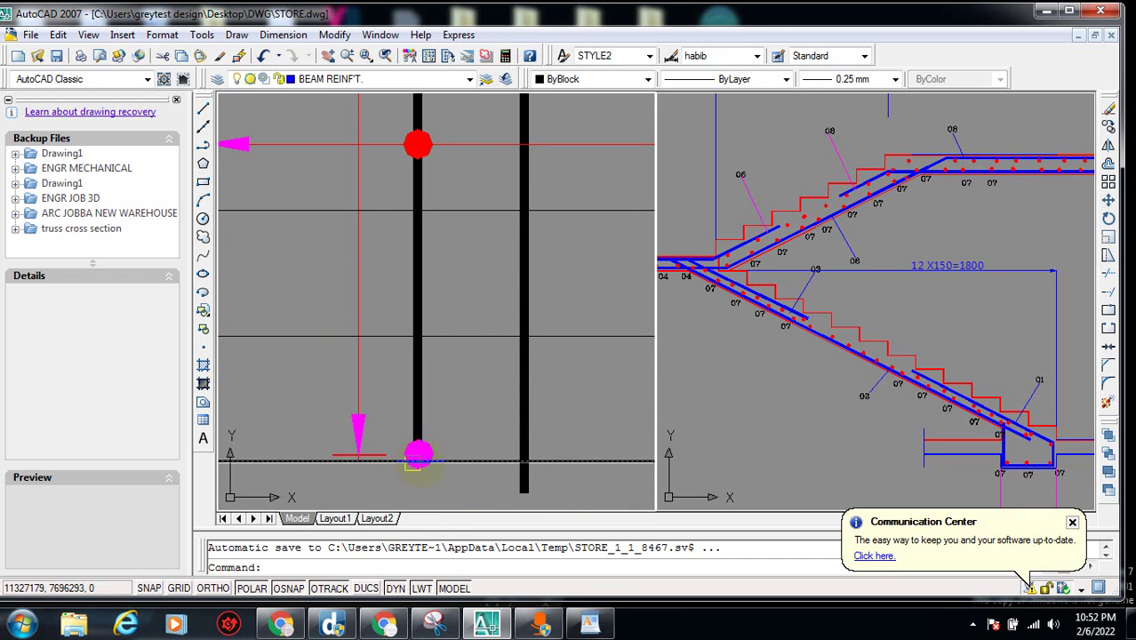
scroll(419, 455, down, 1)
middle_drag(419, 454, 419, 247)
scroll(422, 246, down, 2)
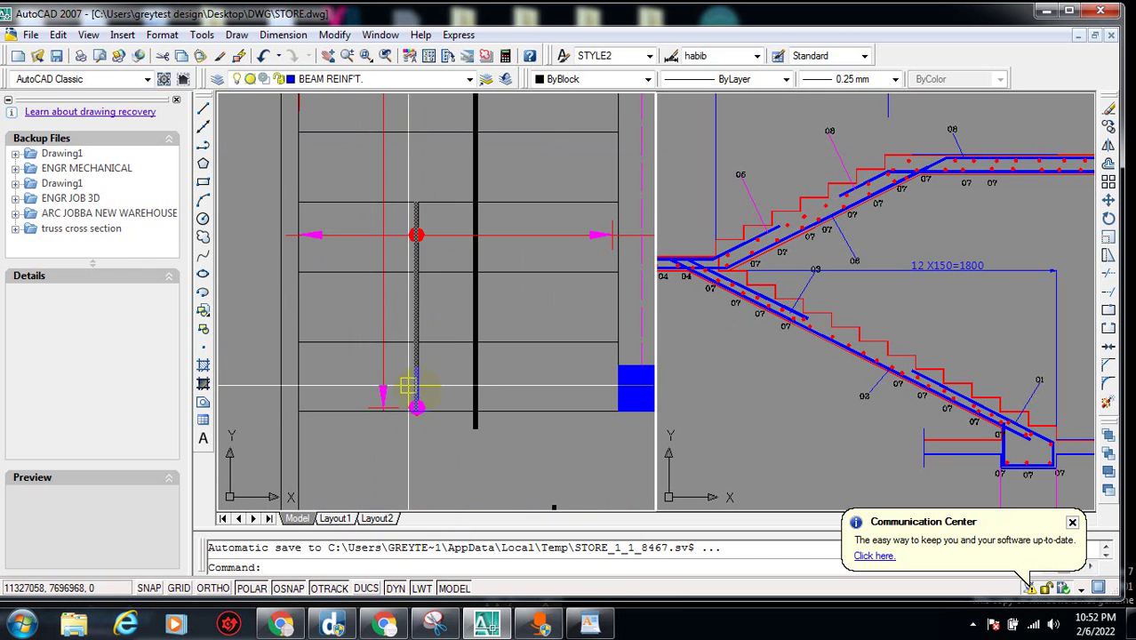
scroll(431, 418, up, 3)
scroll(407, 412, up, 2)
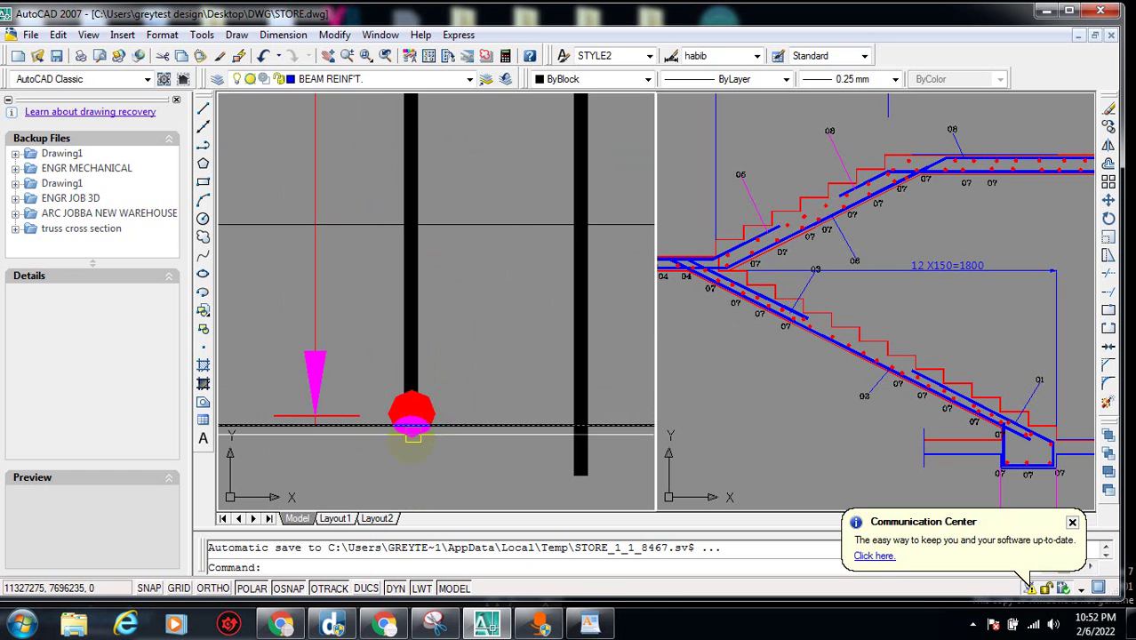
scroll(417, 428, down, 3)
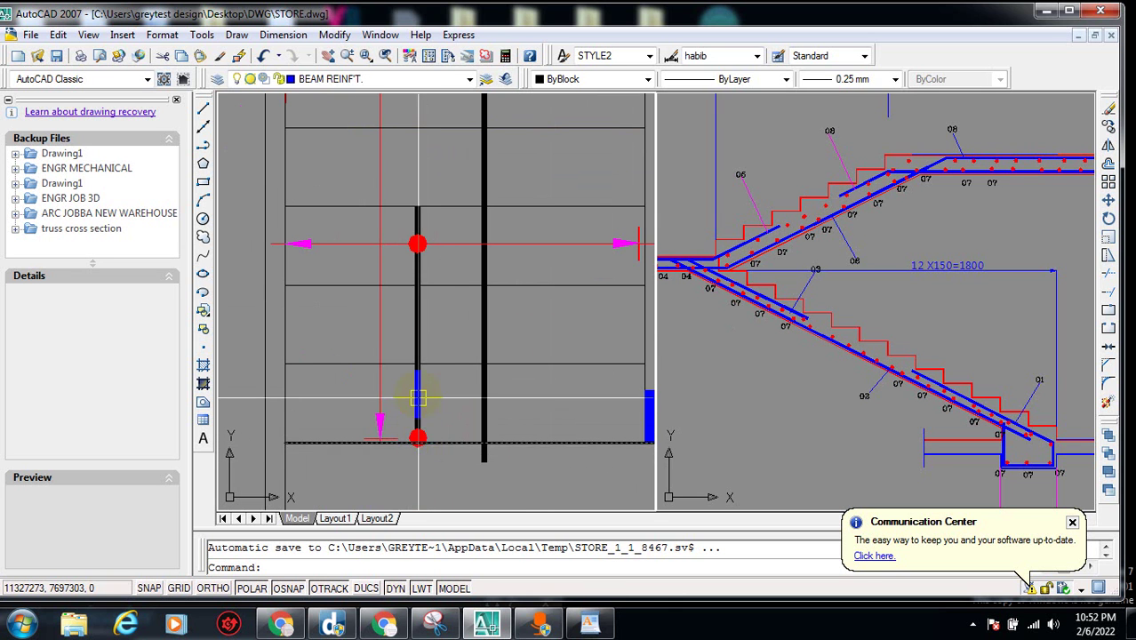
scroll(434, 418, down, 3)
scroll(436, 421, up, 5)
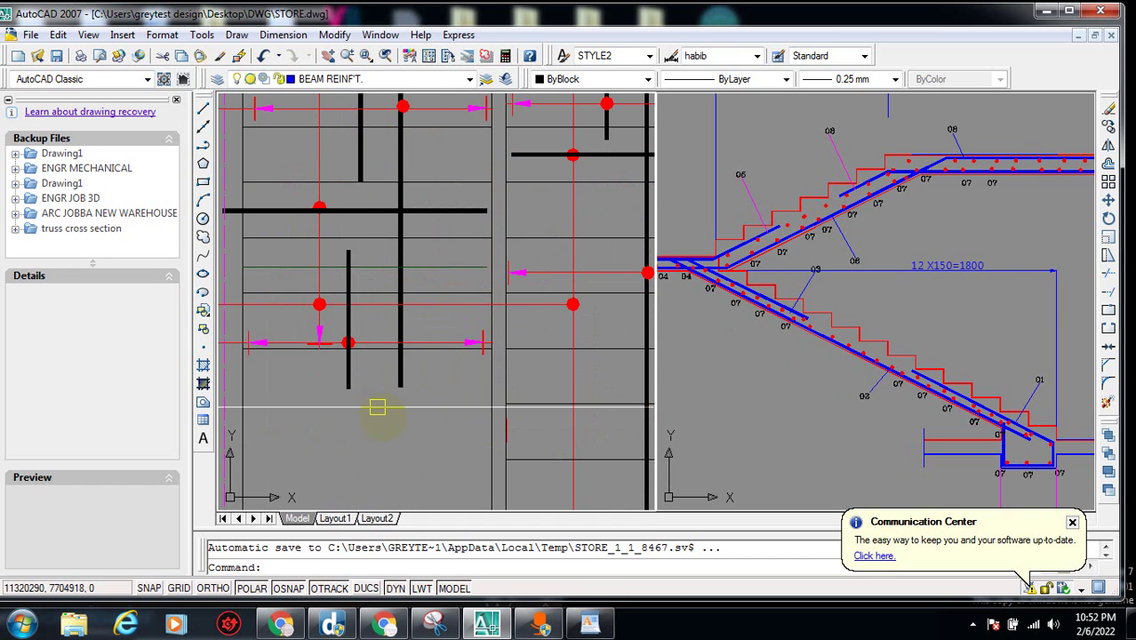
Step: Compare the bar ends of the shorter flight on the plan with the short bar at the foot of the other flight
scroll(352, 388, down, 2)
scroll(353, 388, up, 3)
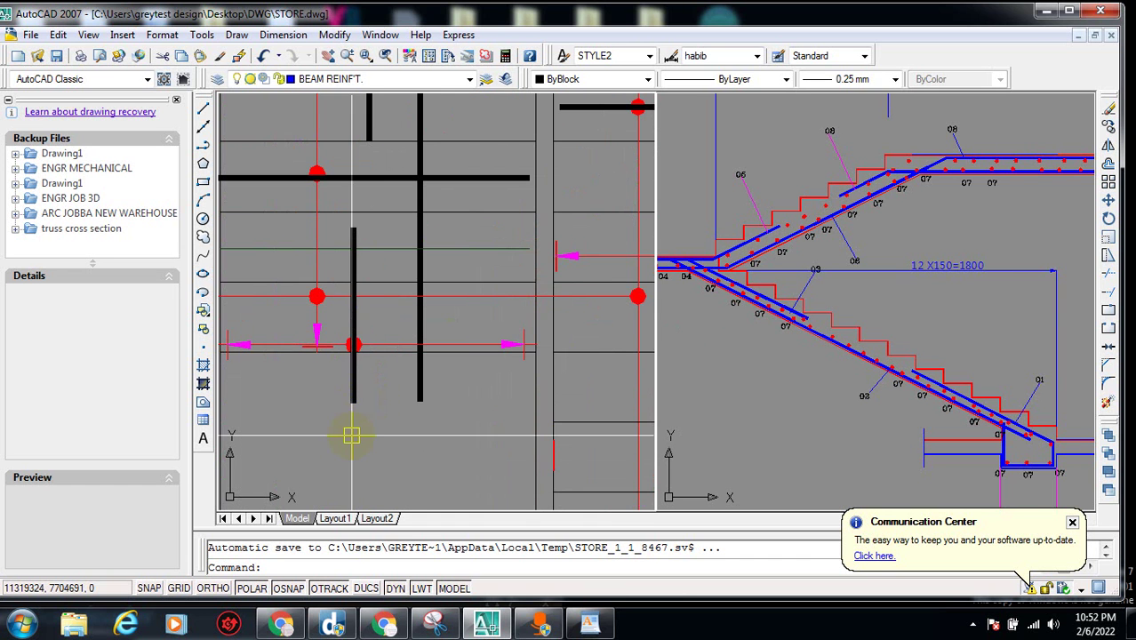
scroll(354, 434, down, 3)
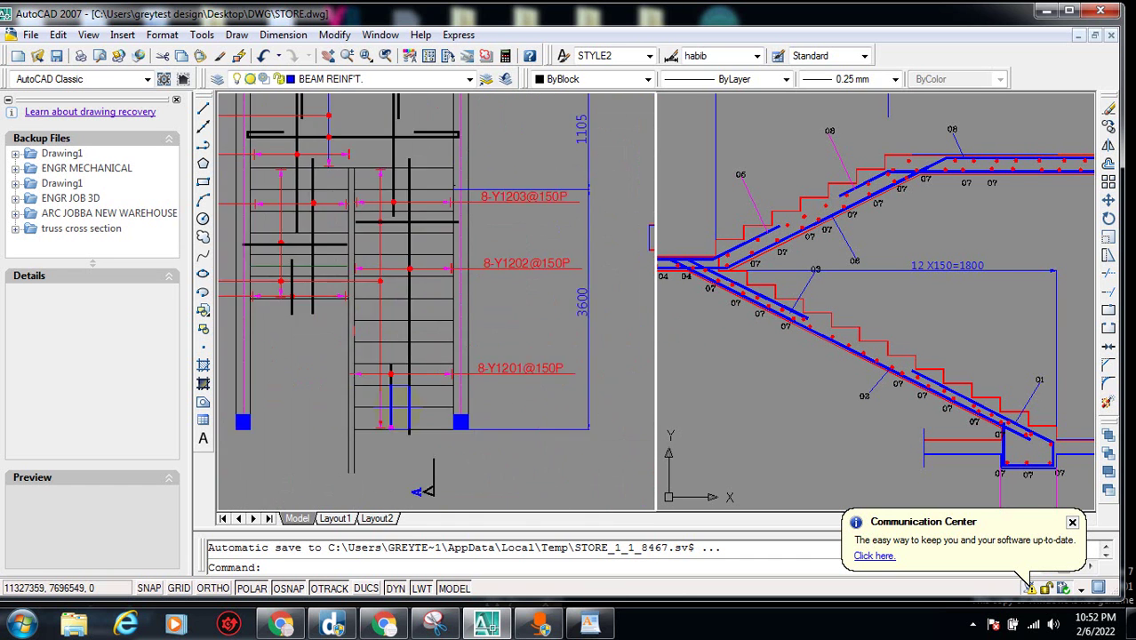
scroll(397, 415, up, 4)
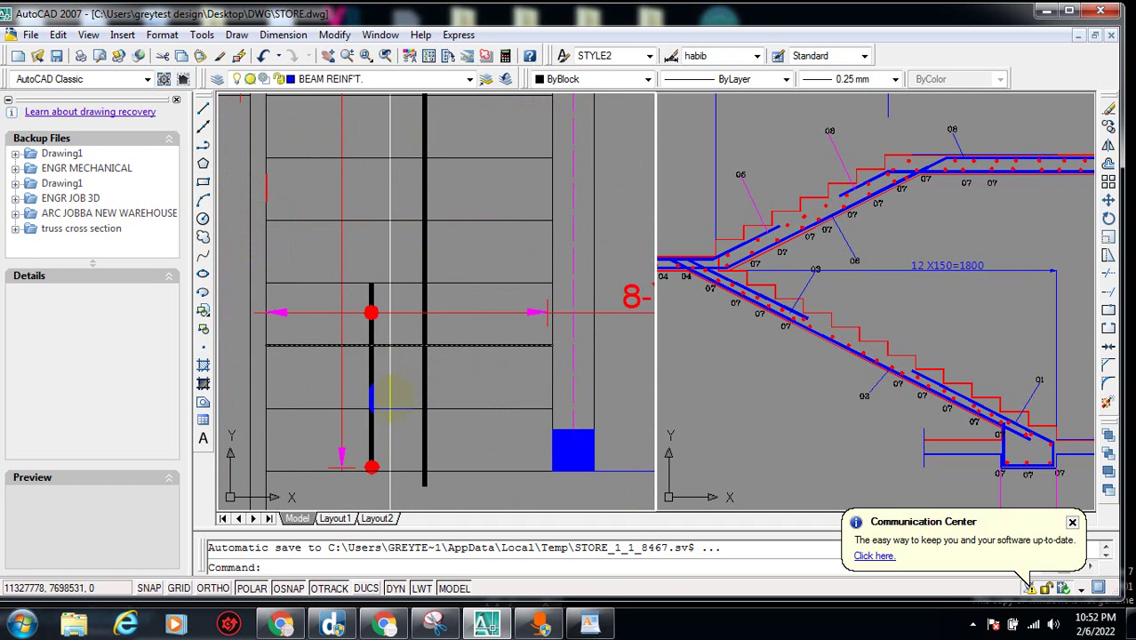
scroll(392, 403, down, 2)
scroll(392, 403, down, 4)
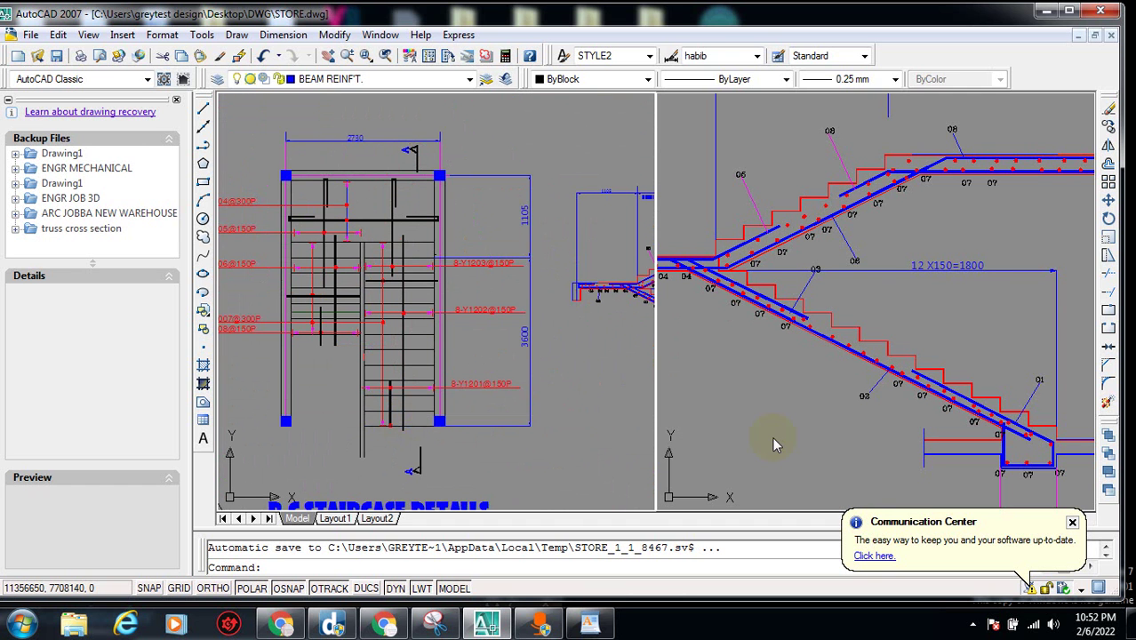
Step: Show the whole Typical Section A-A in the second viewport beside the staircase plan
click(772, 437)
click(419, 393)
click(753, 419)
scroll(836, 393, down, 2)
scroll(840, 401, down, 3)
scroll(836, 410, up, 2)
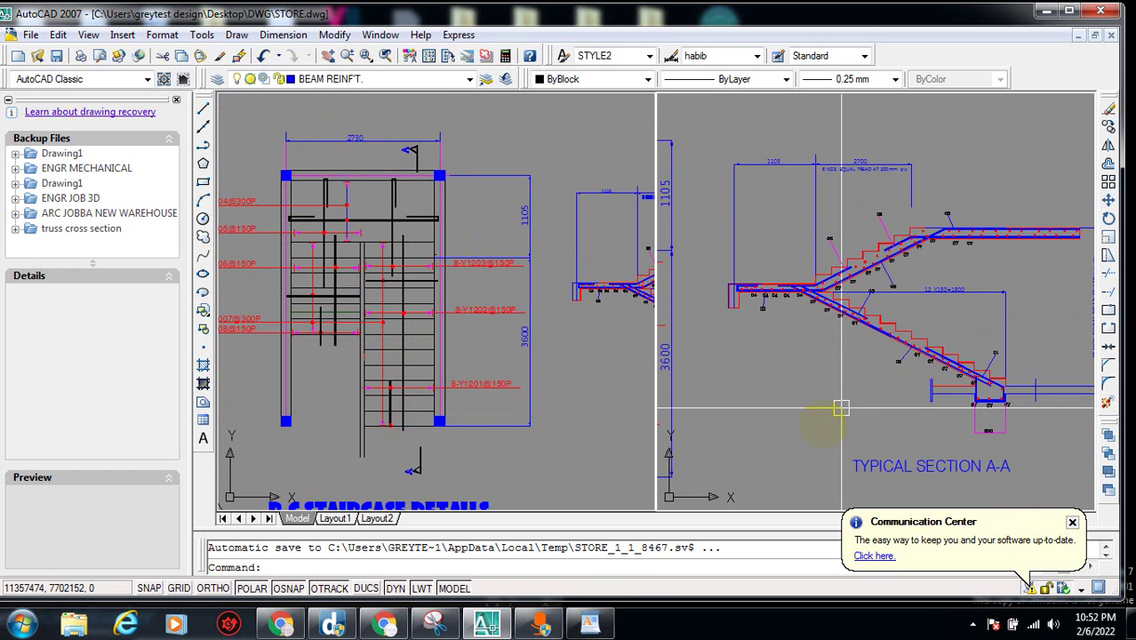
Step: Examine the two section A marks above and below the staircase plan
click(483, 424)
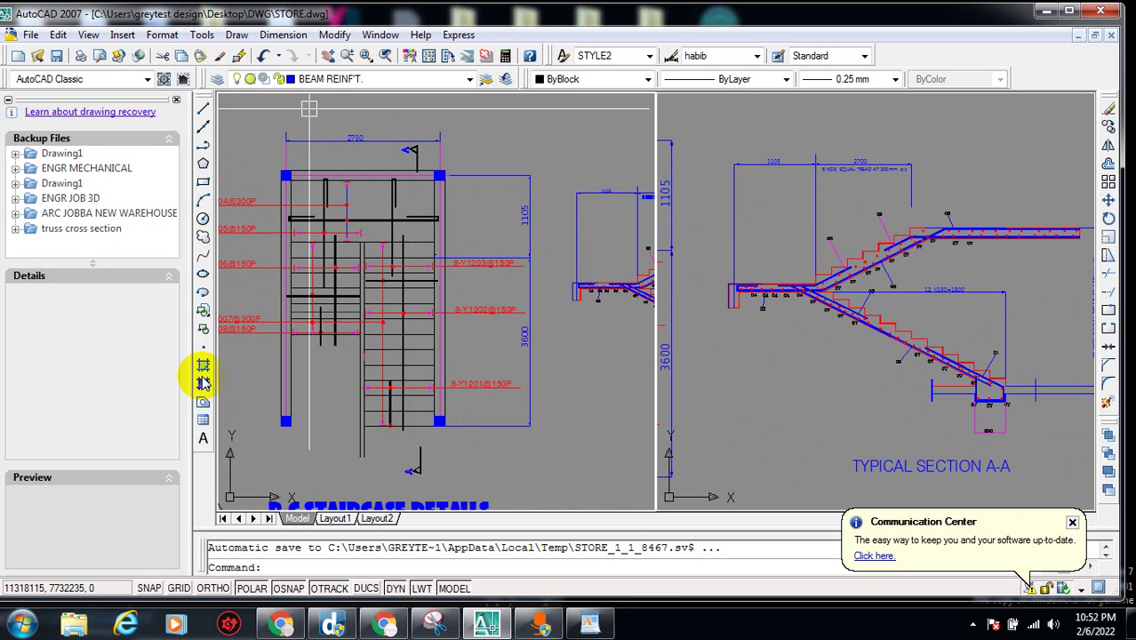
scroll(418, 163, up, 5)
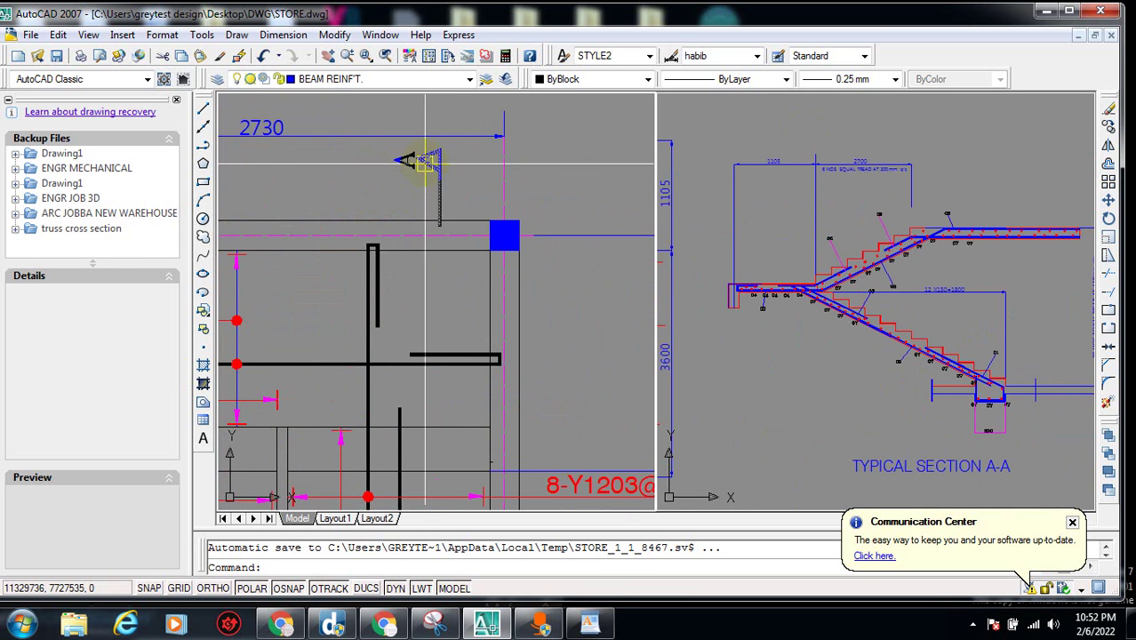
scroll(411, 163, up, 1)
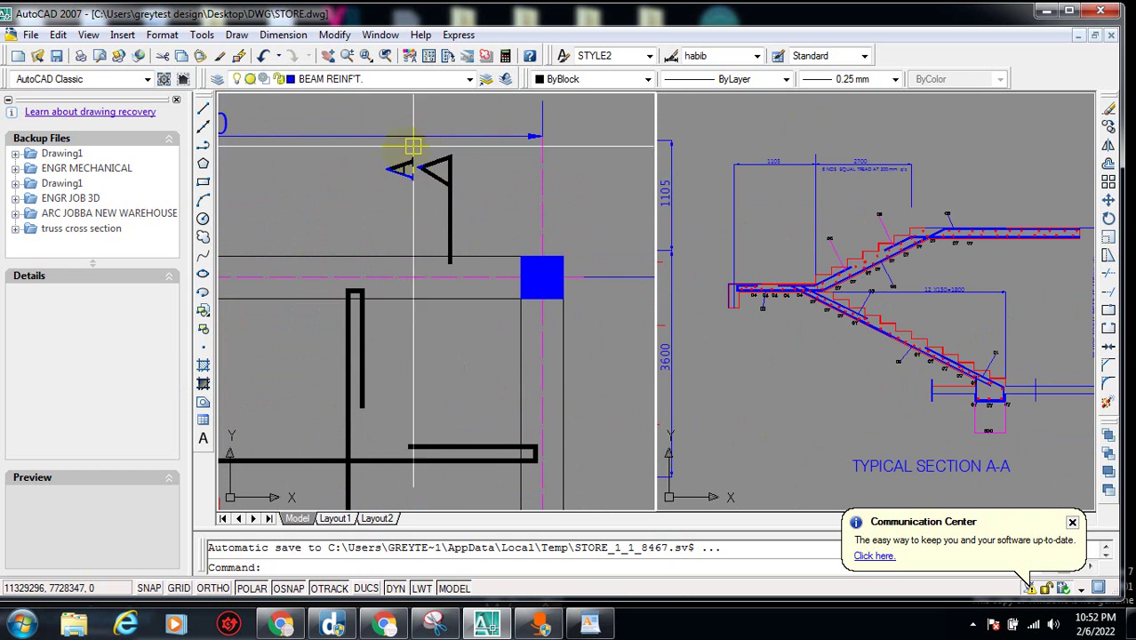
scroll(400, 147, down, 3)
scroll(422, 391, down, 2)
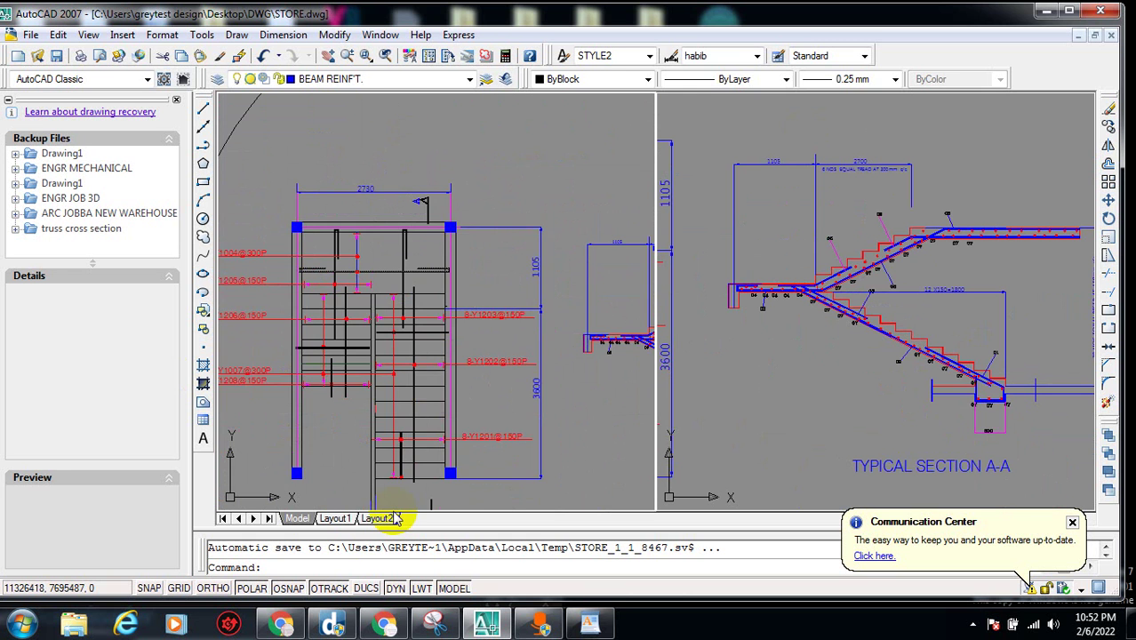
scroll(393, 519, up, 1)
scroll(436, 489, down, 1)
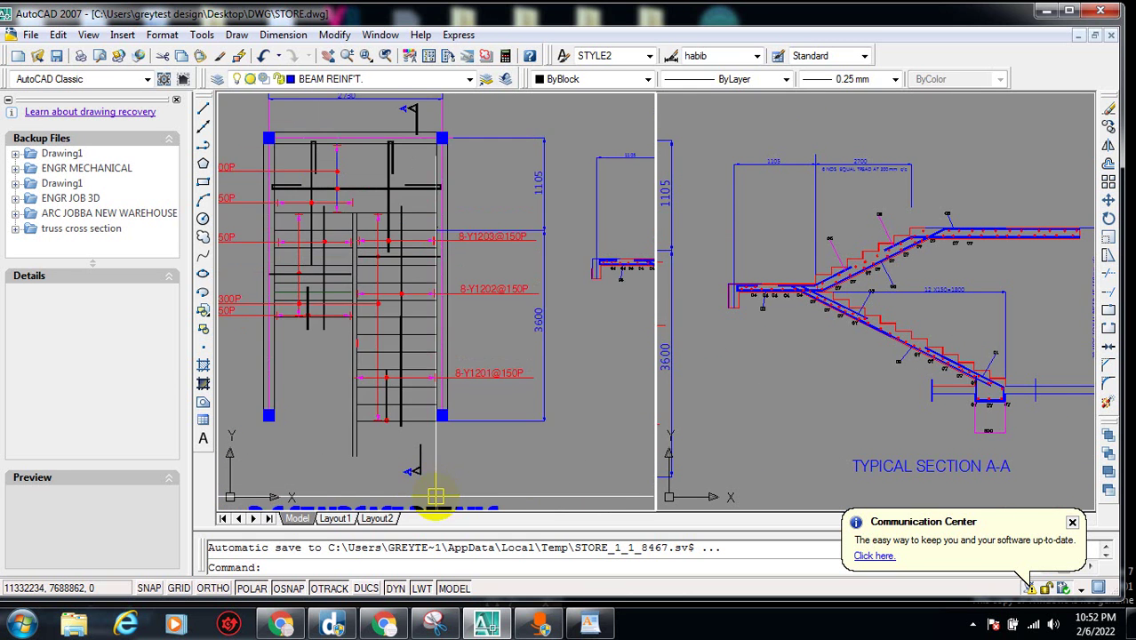
scroll(417, 422, down, 2)
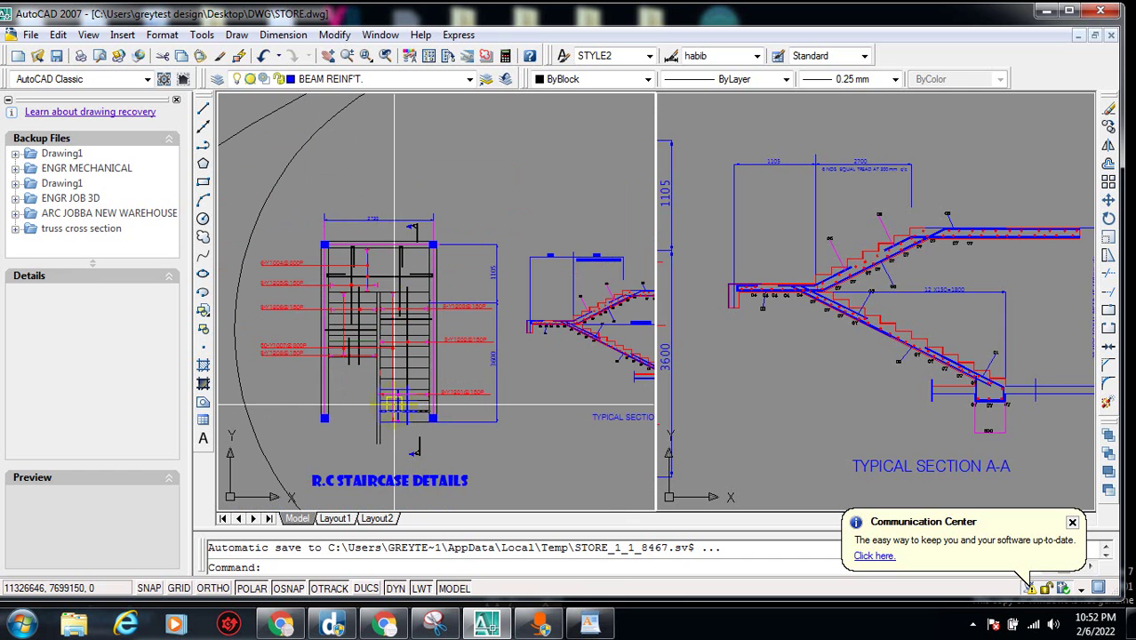
Step: Examine the flights and landing along the section line on the plan, and the viewing direction of the upper section A mark
scroll(390, 395, up, 2)
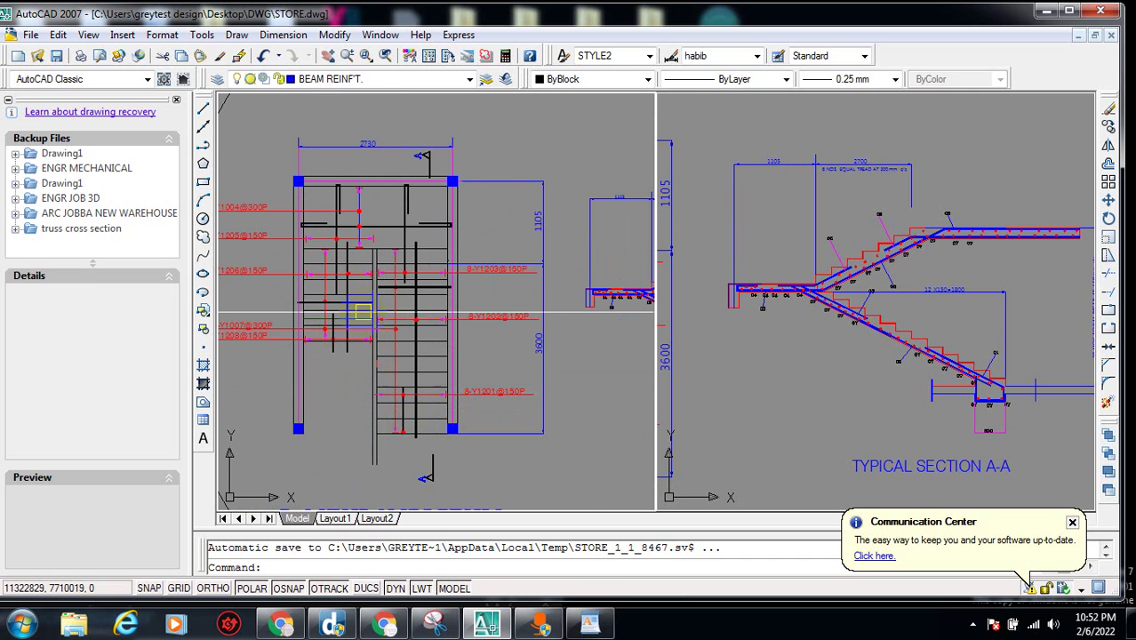
scroll(358, 294, up, 2)
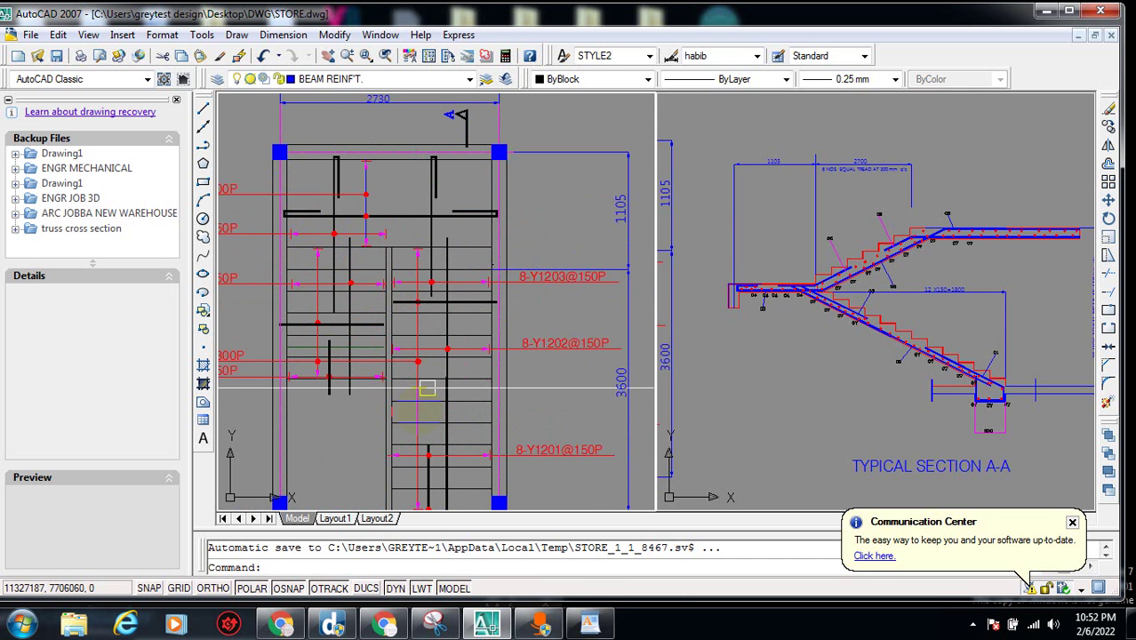
scroll(401, 347, down, 2)
scroll(425, 252, up, 1)
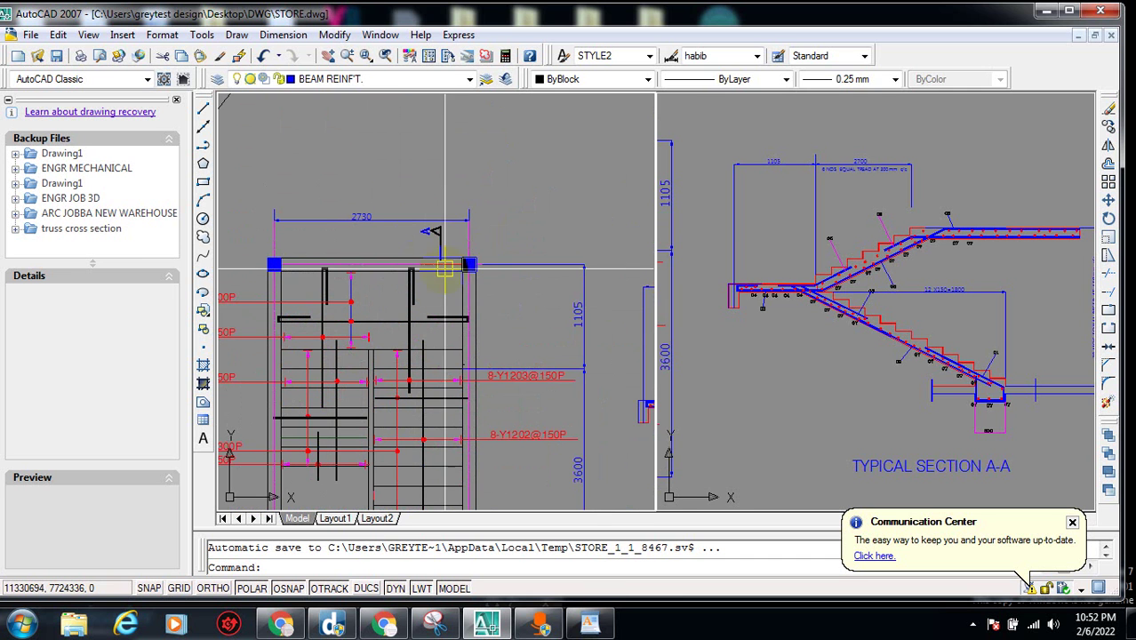
scroll(445, 266, down, 2)
scroll(388, 335, up, 2)
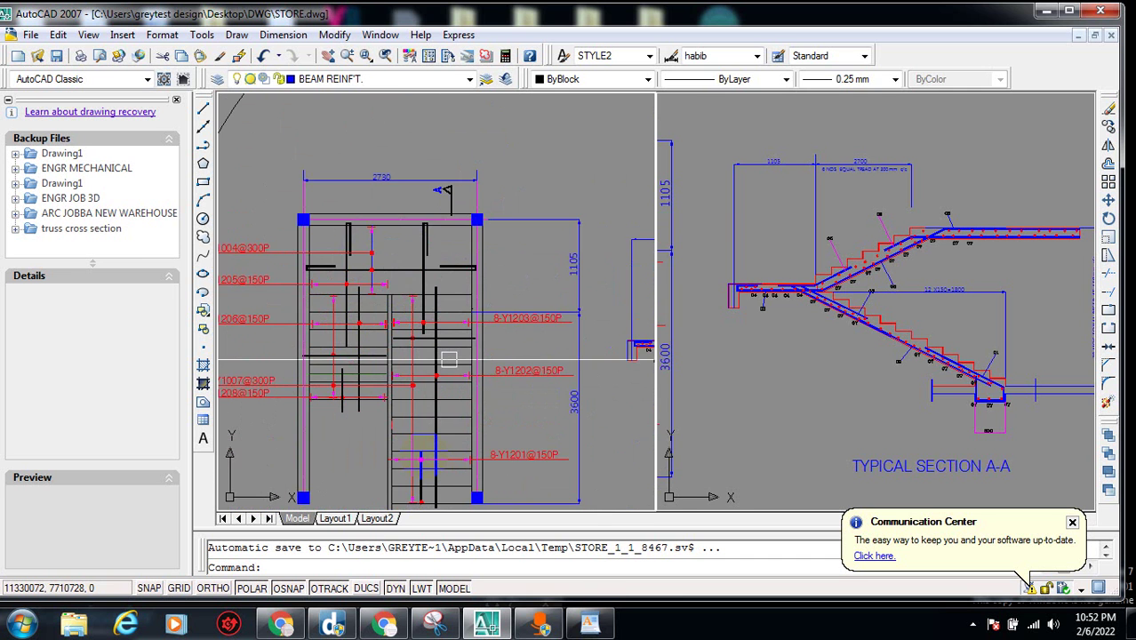
scroll(446, 322, down, 1)
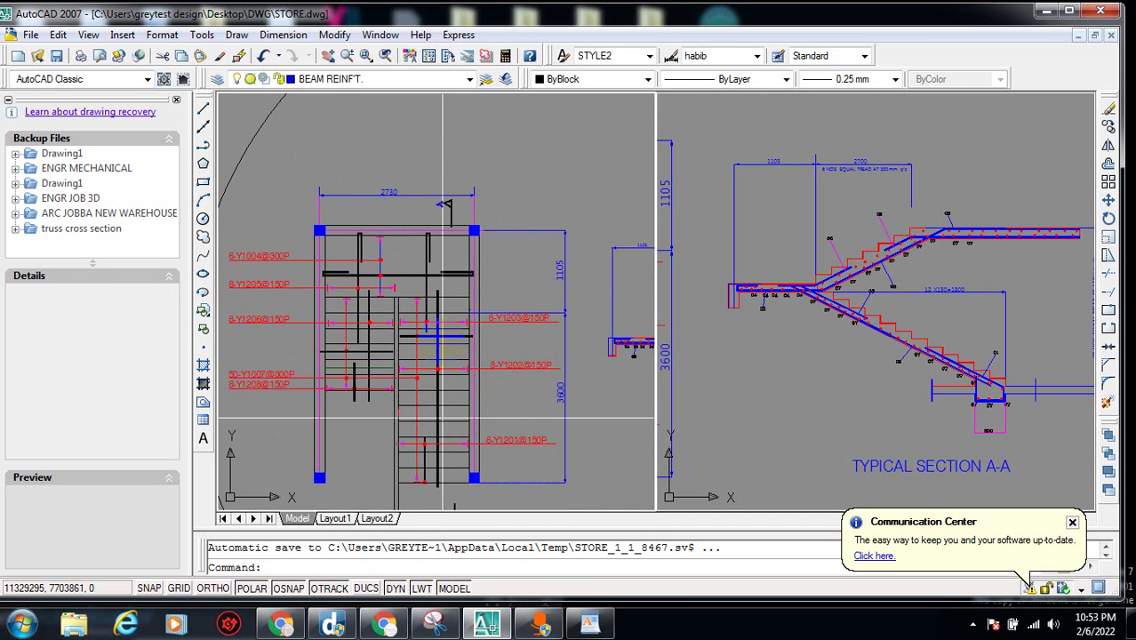
scroll(449, 207, up, 3)
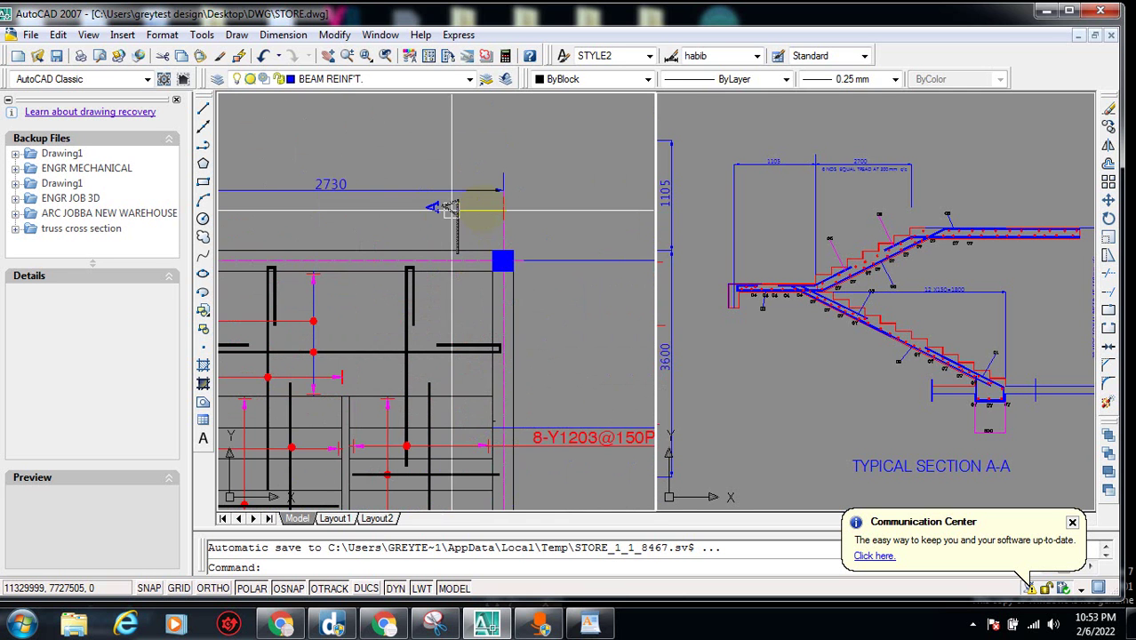
scroll(451, 207, up, 2)
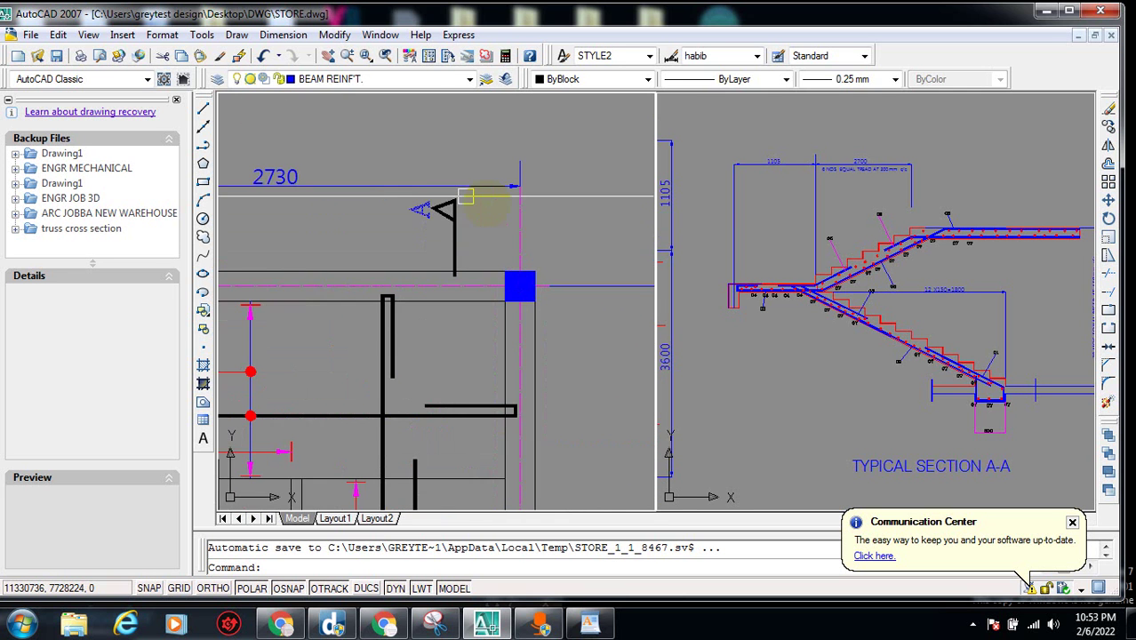
scroll(466, 197, down, 5)
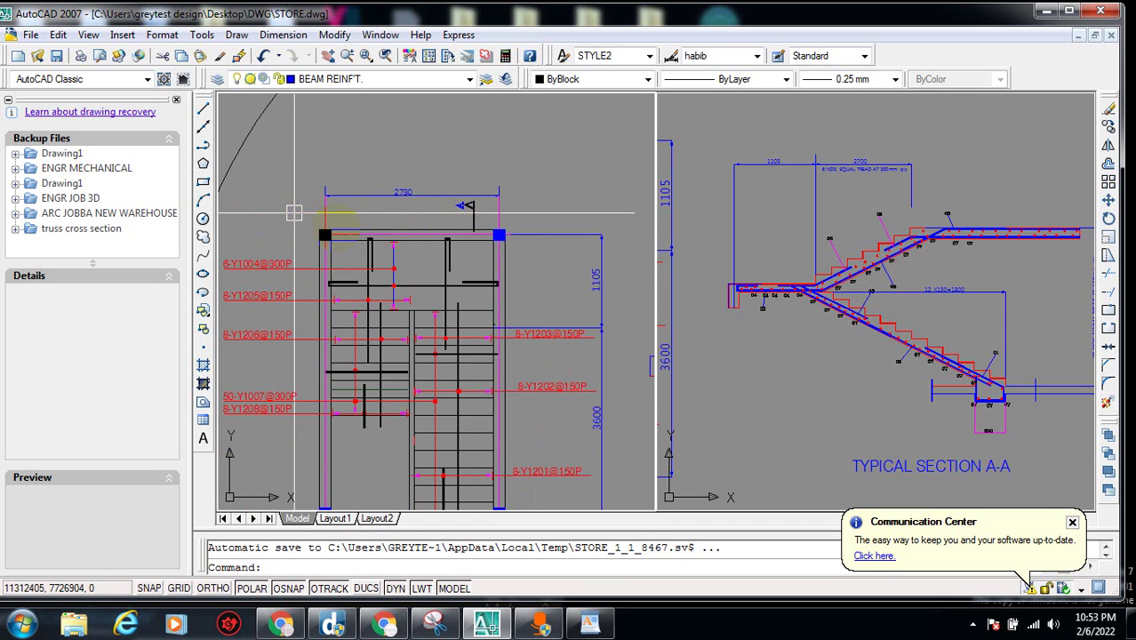
Step: Compare the main bars of the longer flight on the plan with the bottom bar of the lower flight in Section A-A
scroll(377, 213, down, 2)
scroll(449, 418, up, 2)
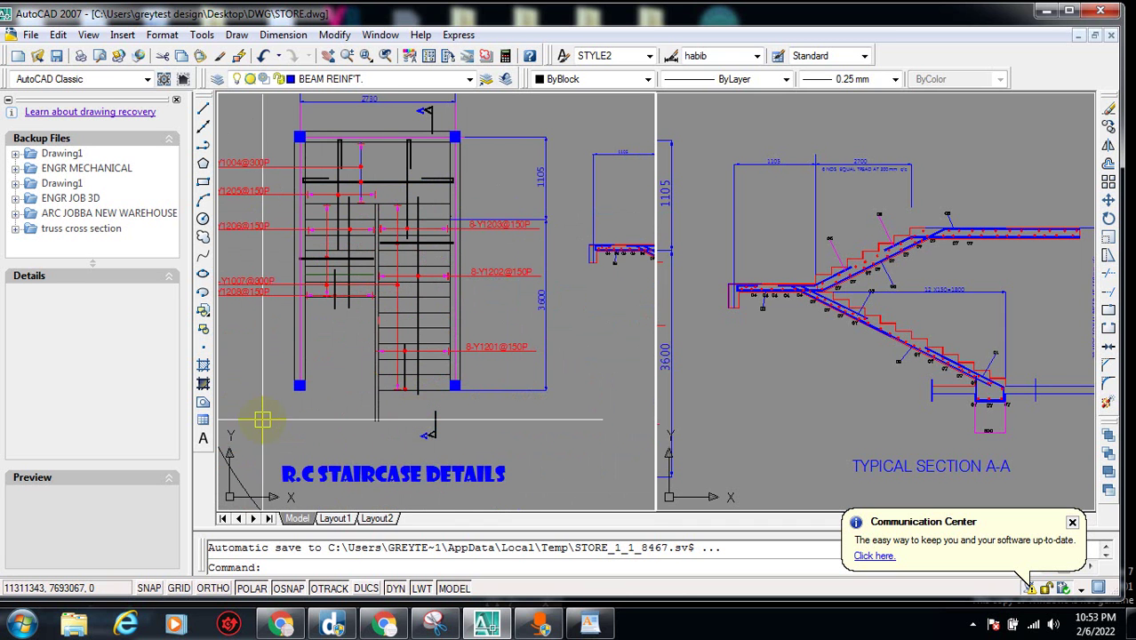
scroll(388, 365, down, 2)
scroll(392, 365, up, 2)
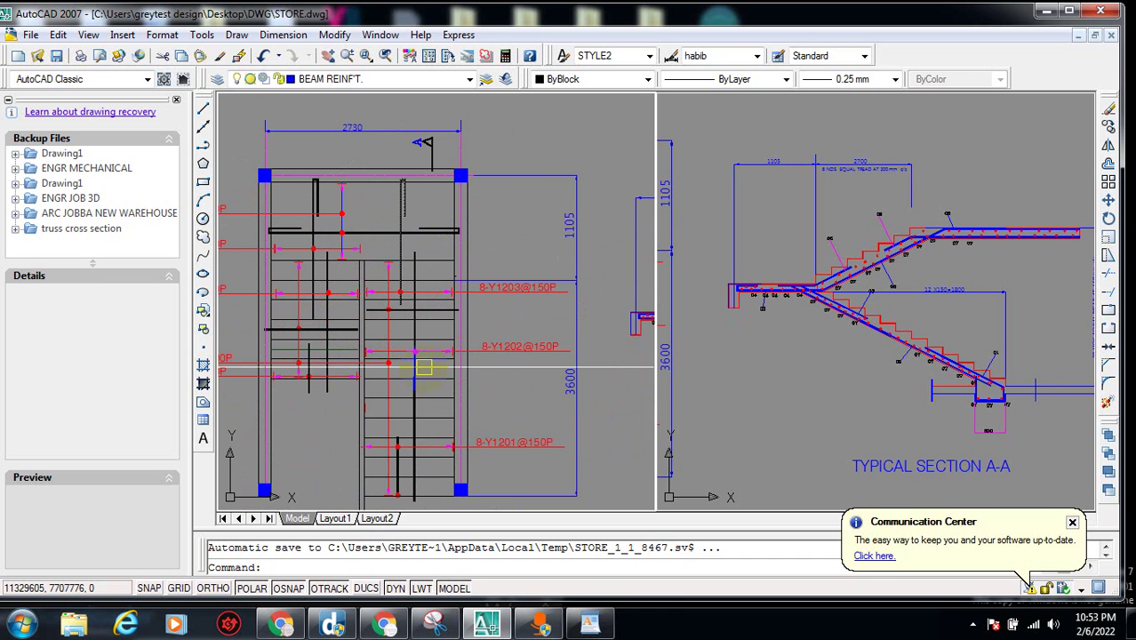
click(941, 400)
scroll(1009, 391, up, 5)
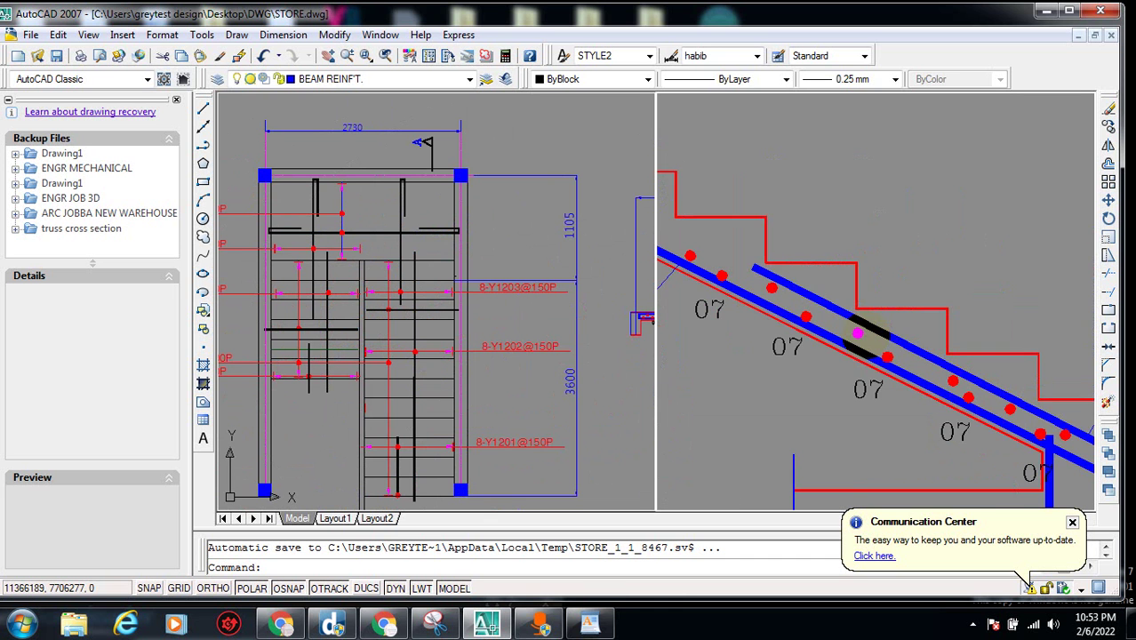
scroll(747, 330, down, 2)
scroll(747, 331, up, 4)
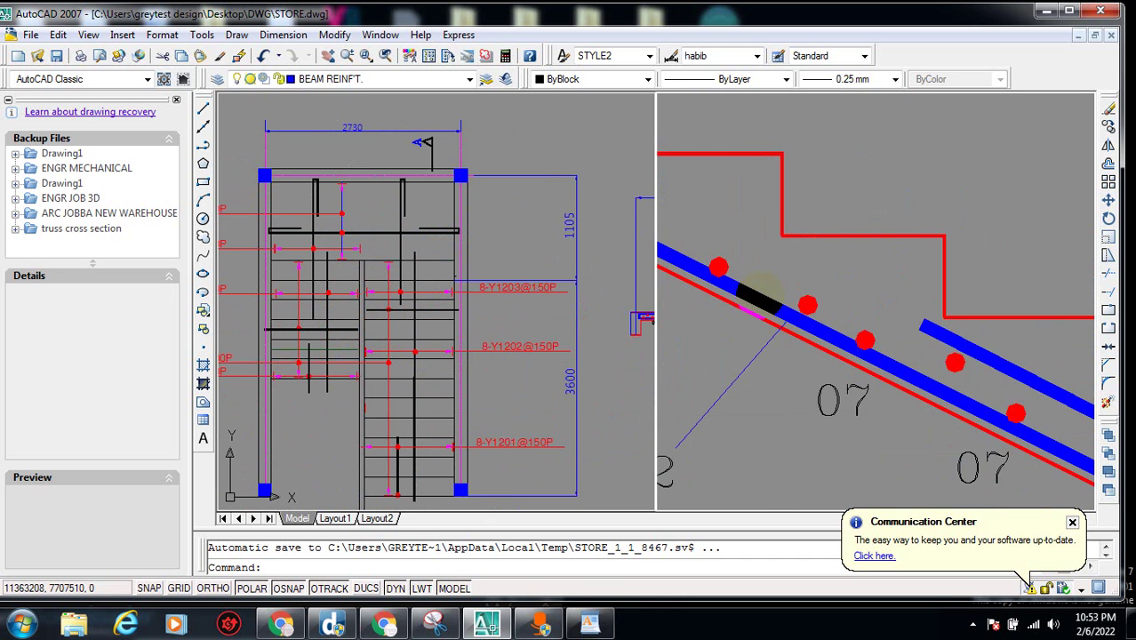
Step: Examine the long bar and the short starter bar at the foot of the longer flight on the plan
click(441, 401)
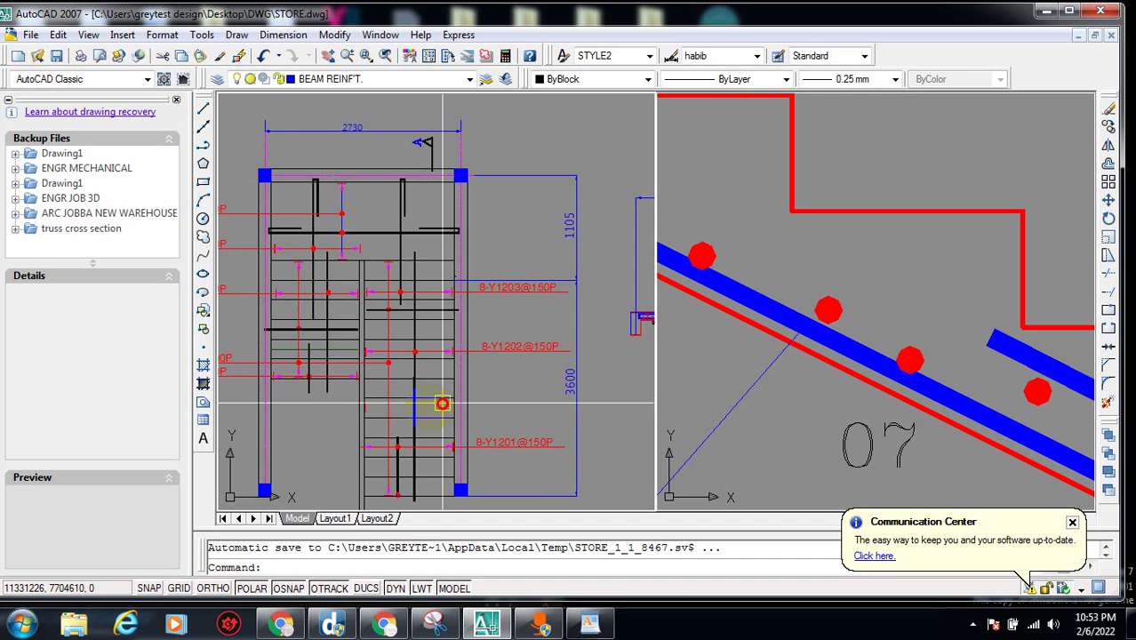
scroll(414, 378, up, 4)
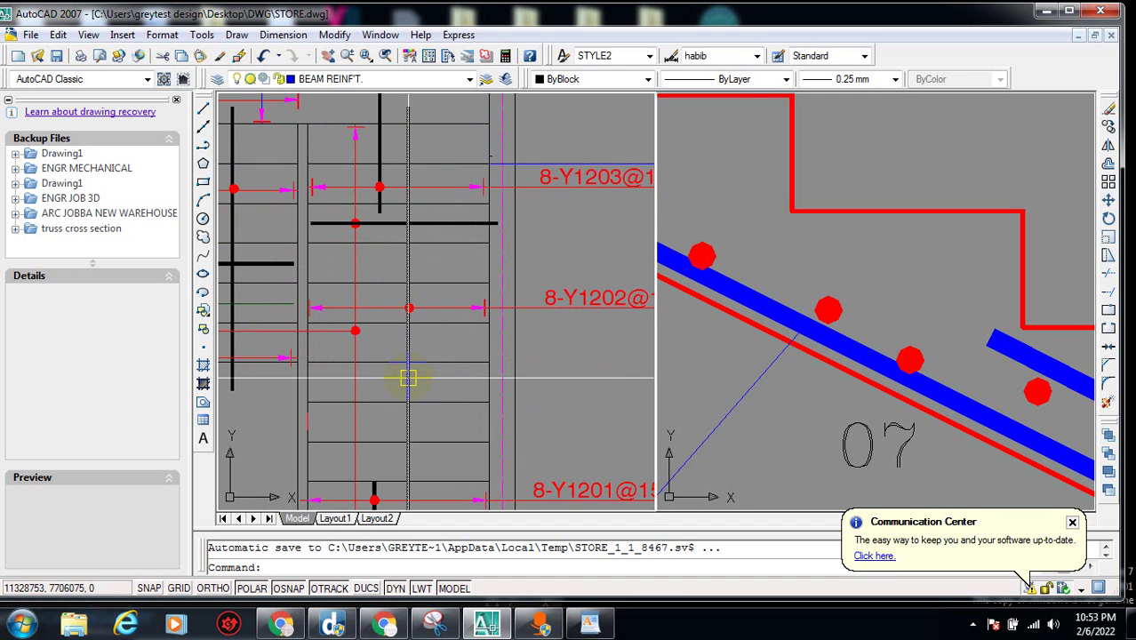
scroll(408, 378, down, 3)
scroll(361, 416, up, 5)
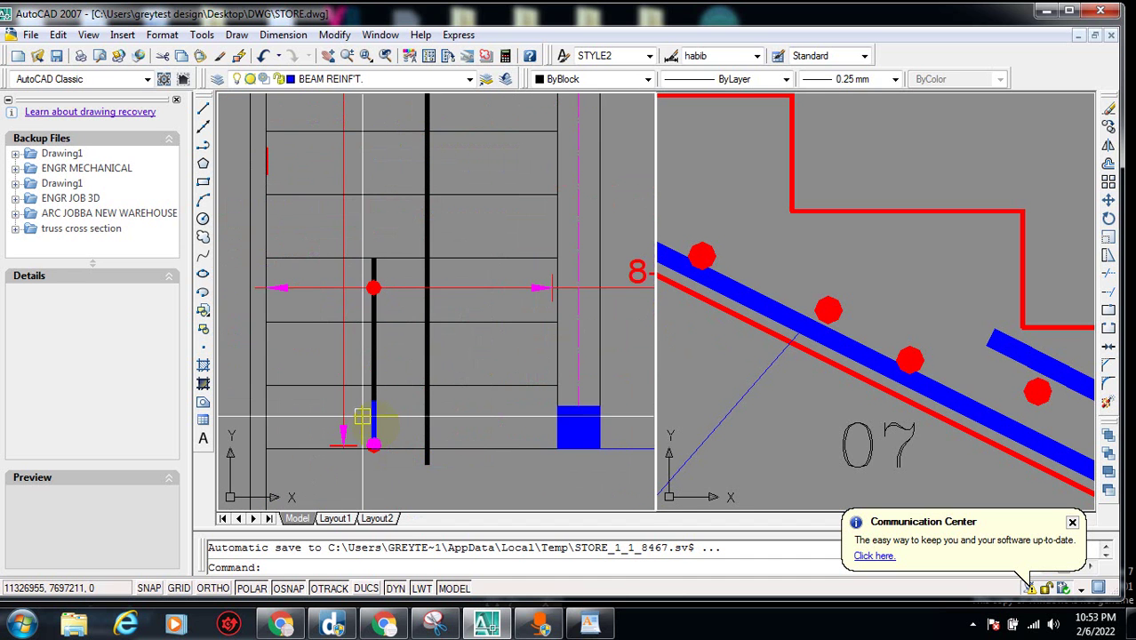
scroll(366, 449, up, 3)
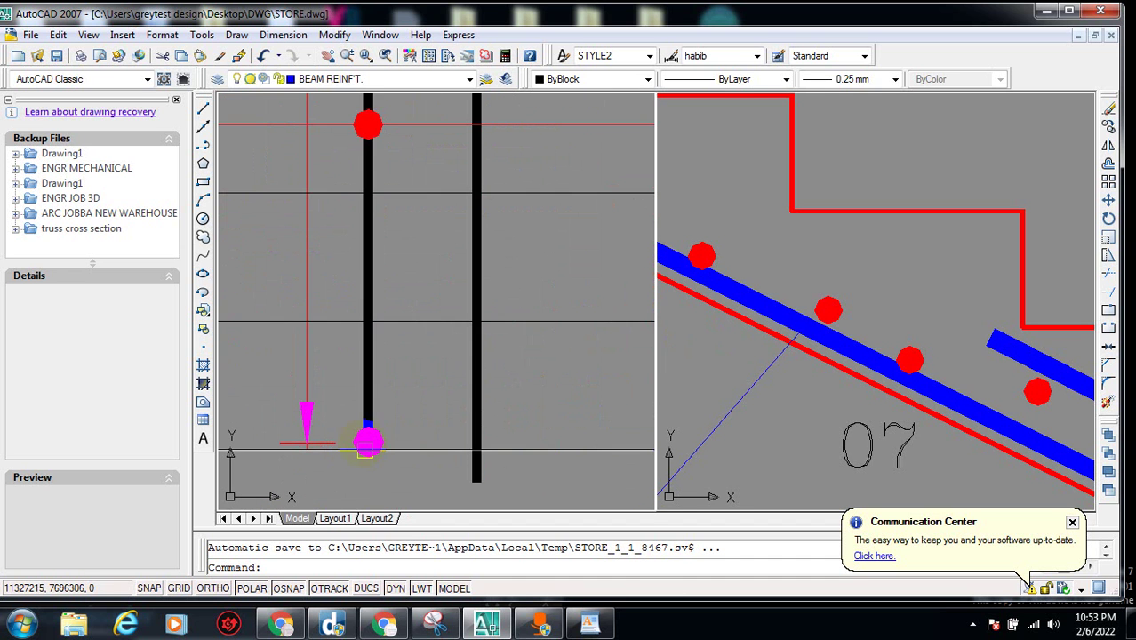
scroll(377, 403, down, 2)
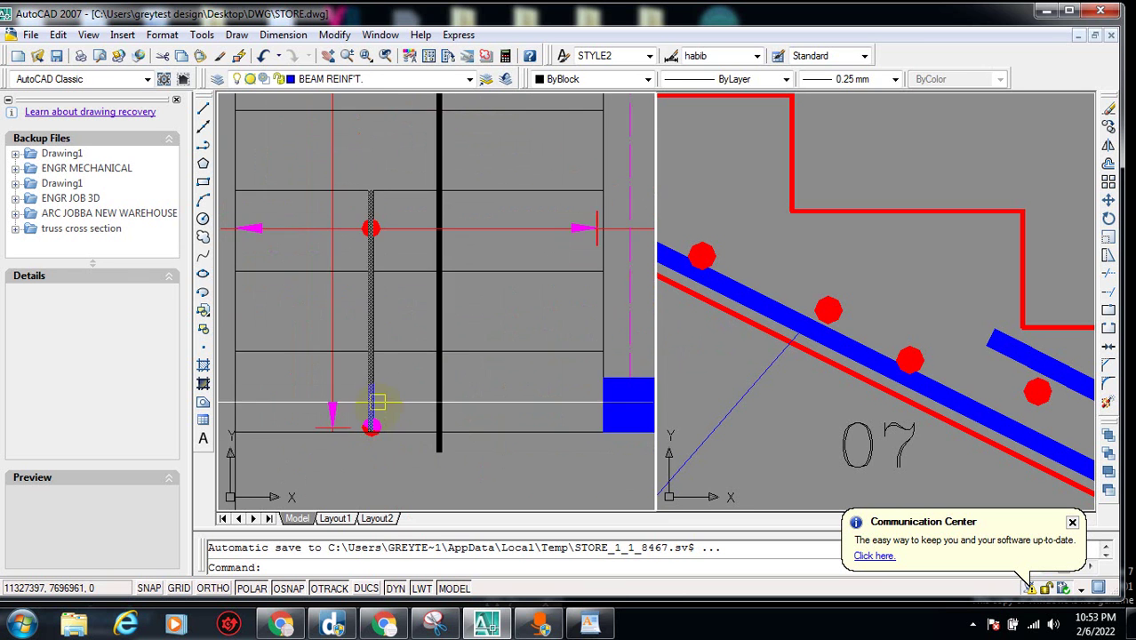
scroll(377, 403, down, 3)
scroll(374, 425, up, 4)
scroll(369, 432, down, 1)
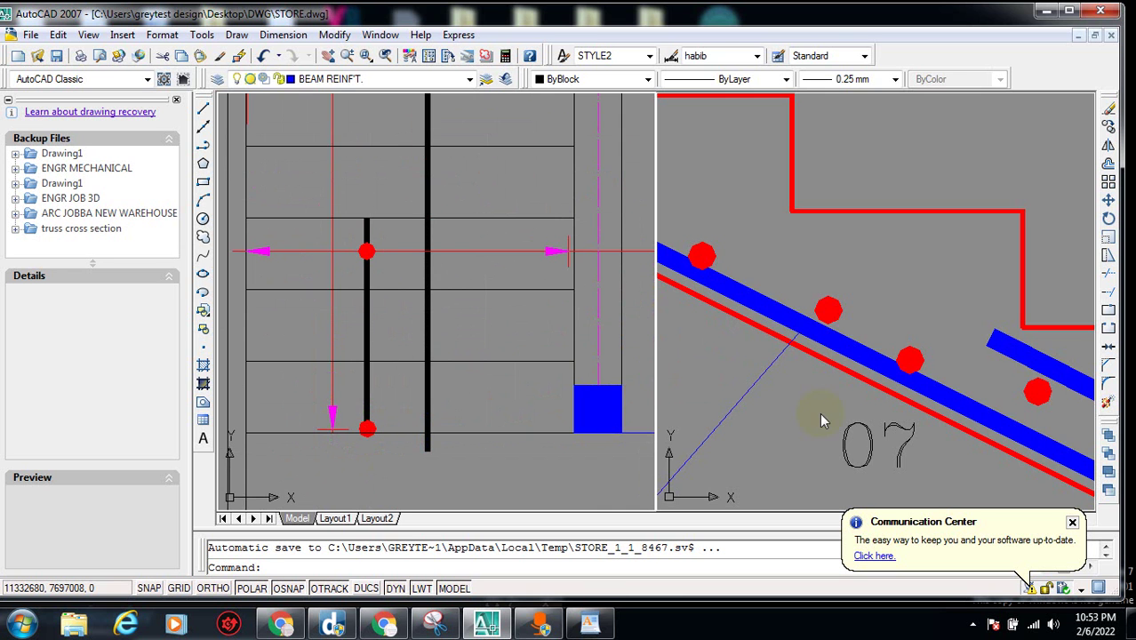
Step: Examine the shape of bar 01 around the footing and up the lower flight in Section A-A
scroll(820, 413, down, 5)
scroll(875, 428, up, 4)
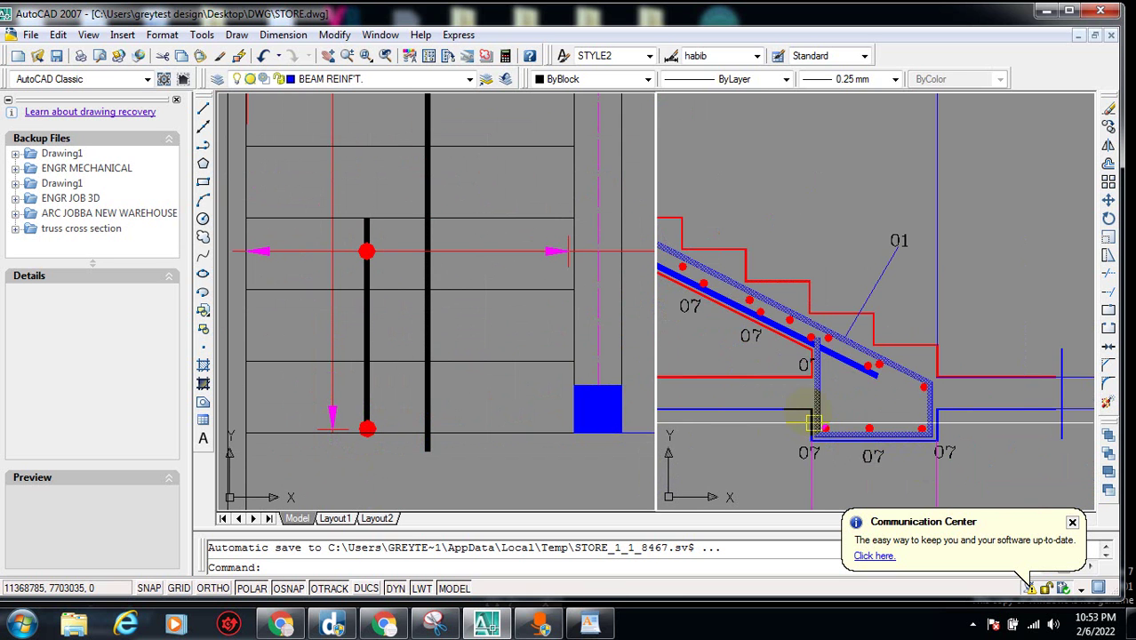
scroll(809, 406, down, 1)
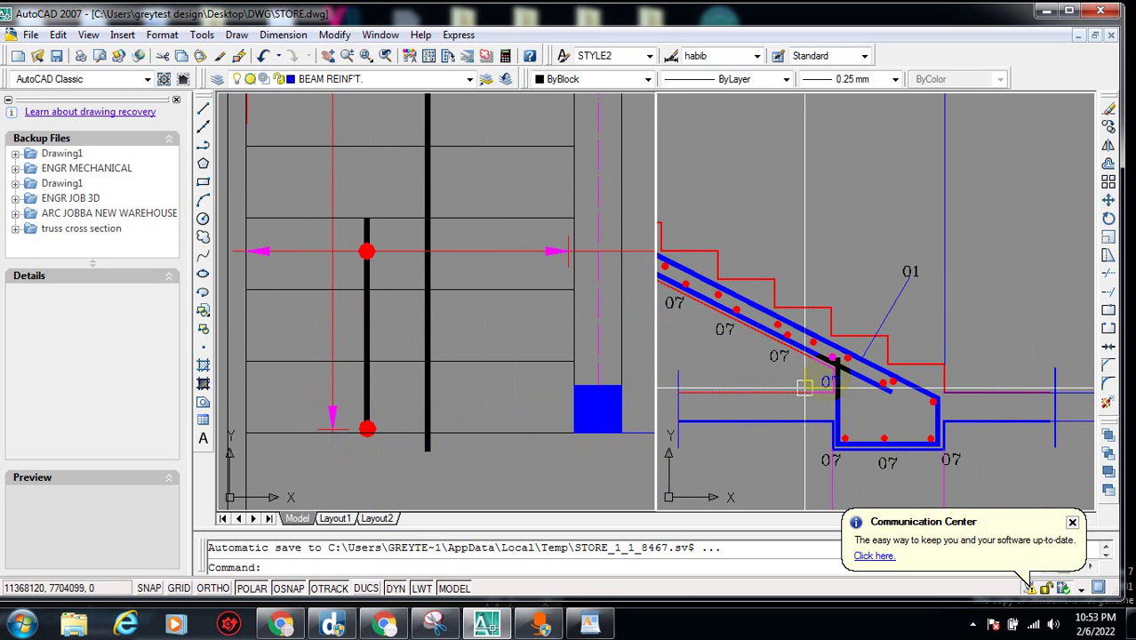
middle_drag(816, 324, 852, 360)
scroll(852, 360, down, 1)
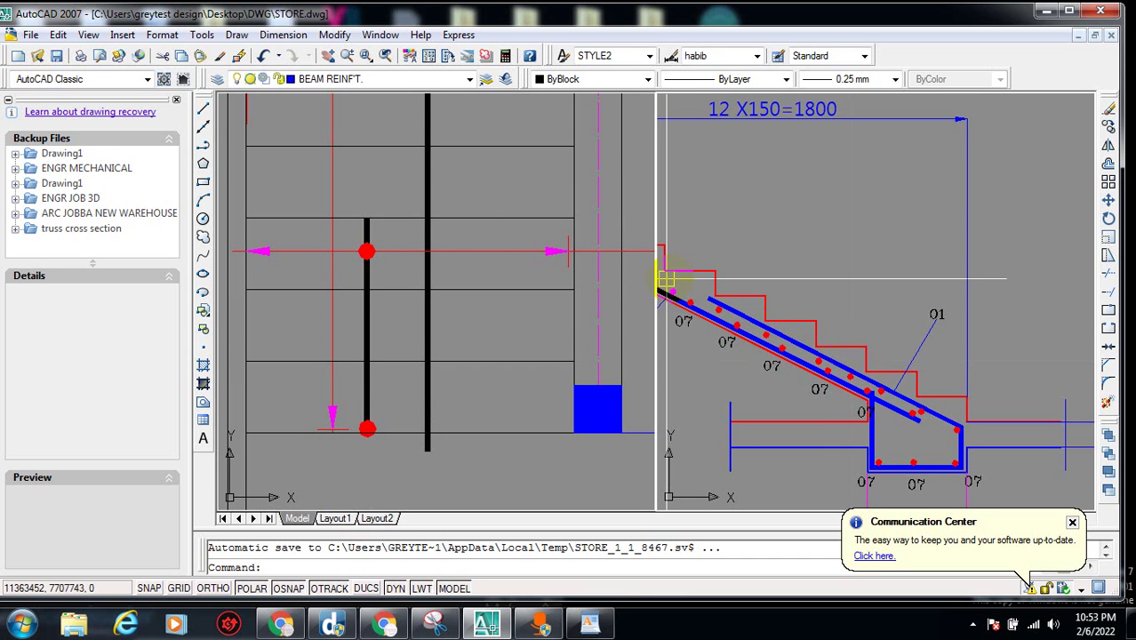
scroll(929, 348, up, 2)
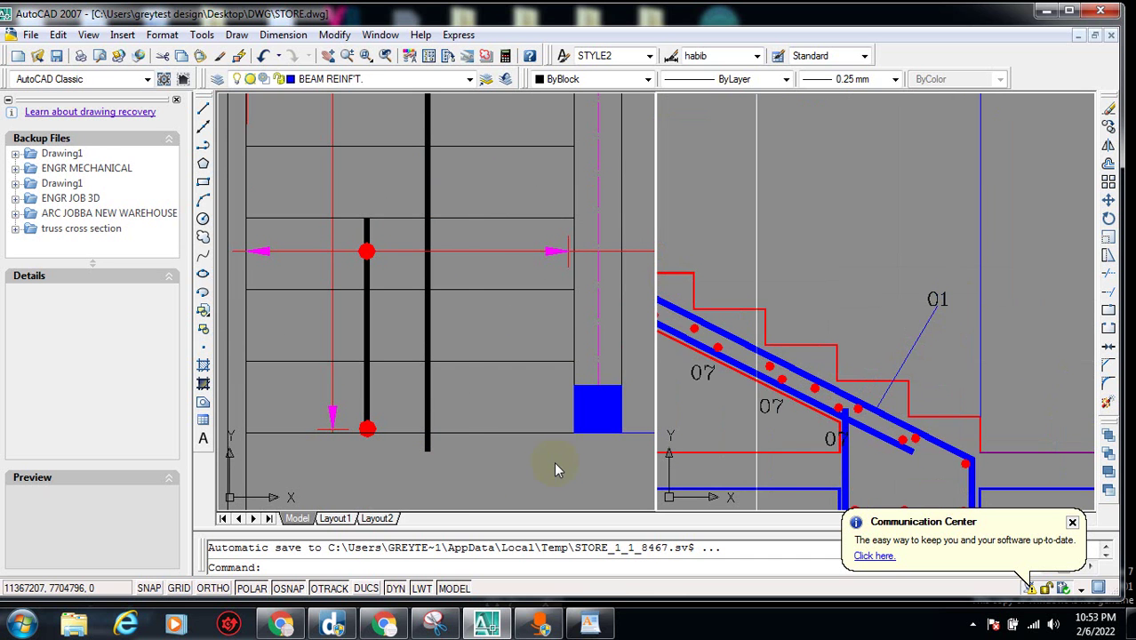
Step: Trace the leader line of the short starter bar on the plan to its label and read the bar callout
click(469, 242)
click(469, 250)
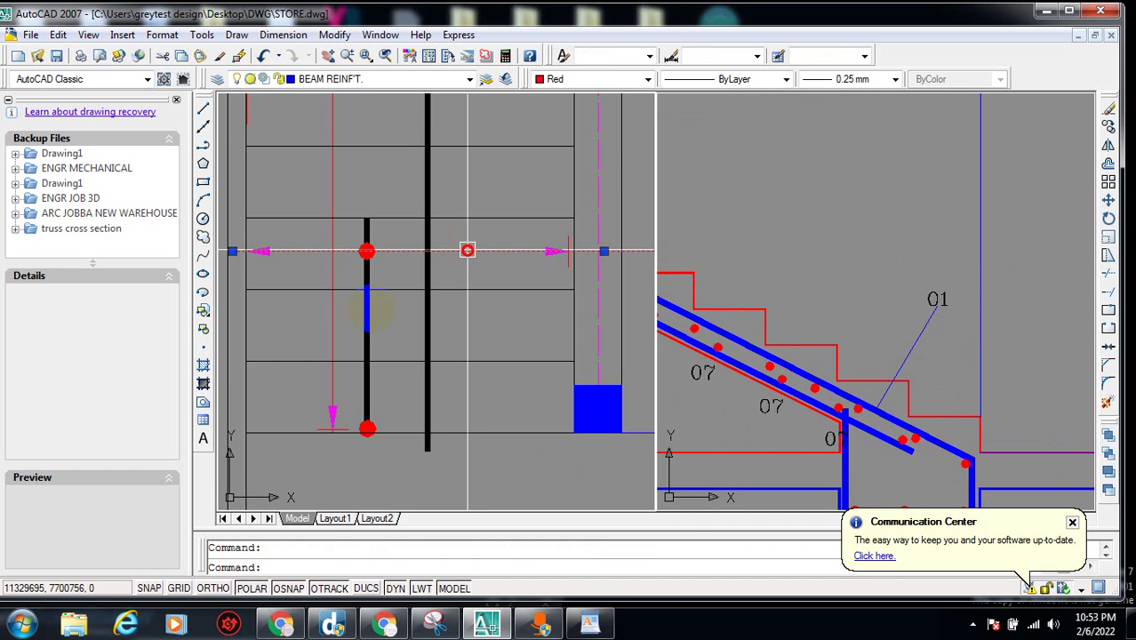
scroll(563, 297, down, 2)
scroll(498, 306, up, 4)
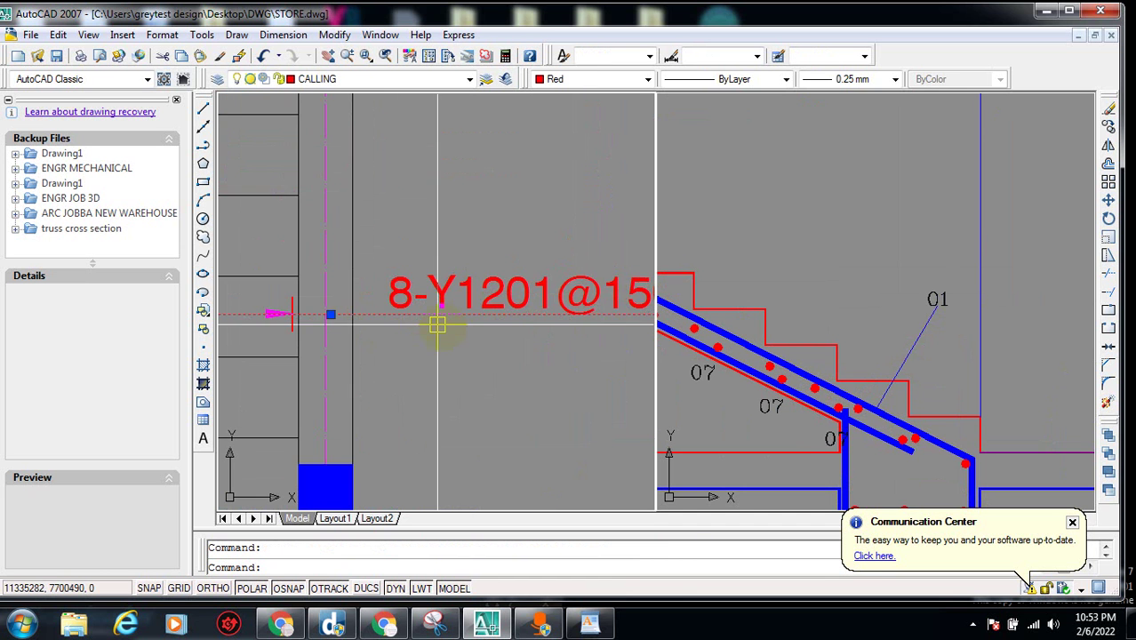
scroll(430, 353, down, 2)
scroll(430, 353, up, 2)
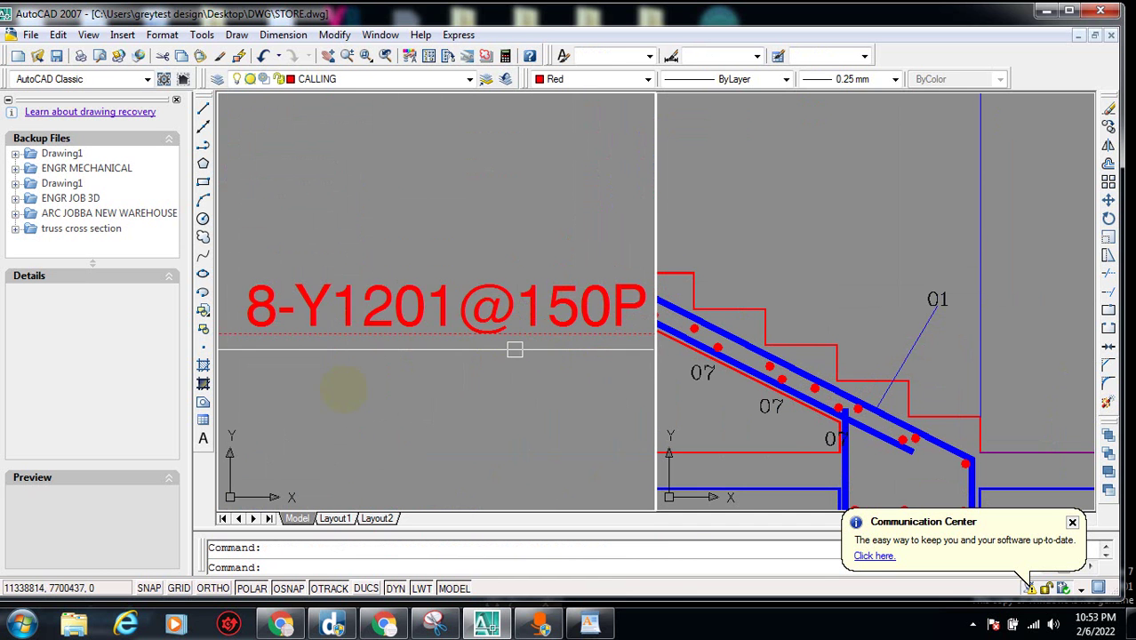
scroll(444, 370, down, 2)
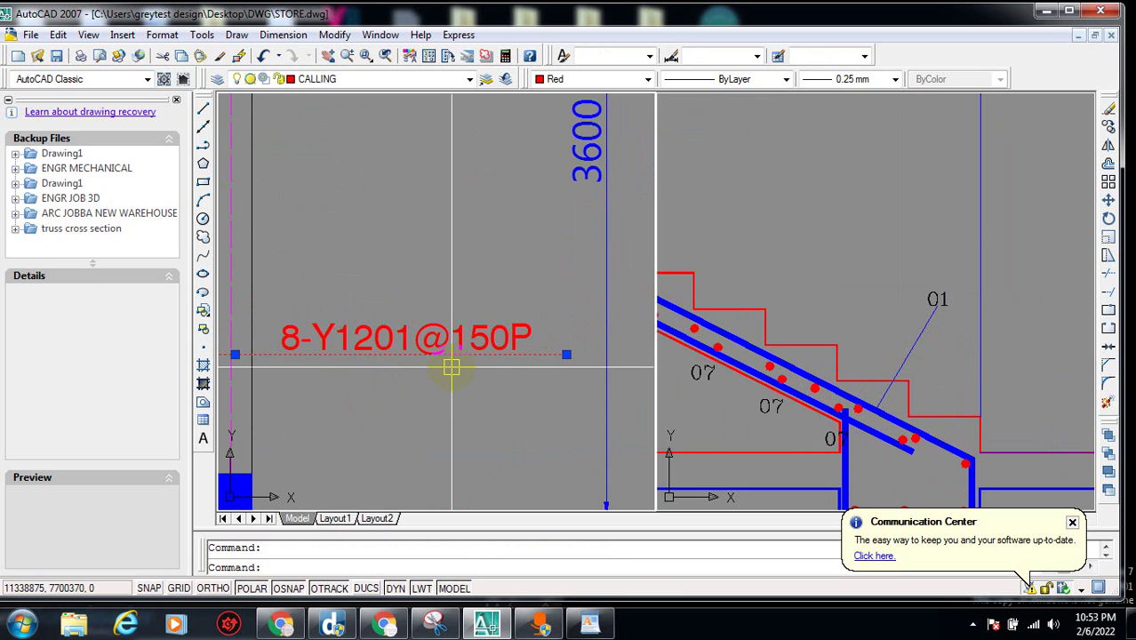
key(Escape)
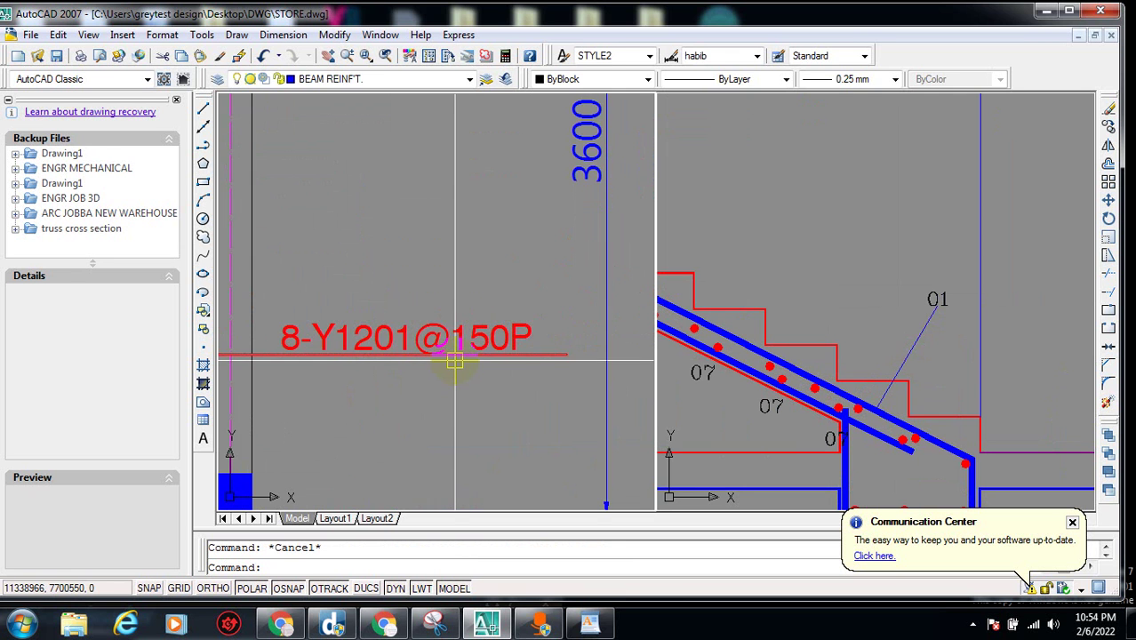
Step: Relate the 8-Y1201@150P callout to its short bar on the plan, checking the spacing part of the label
scroll(502, 377, down, 3)
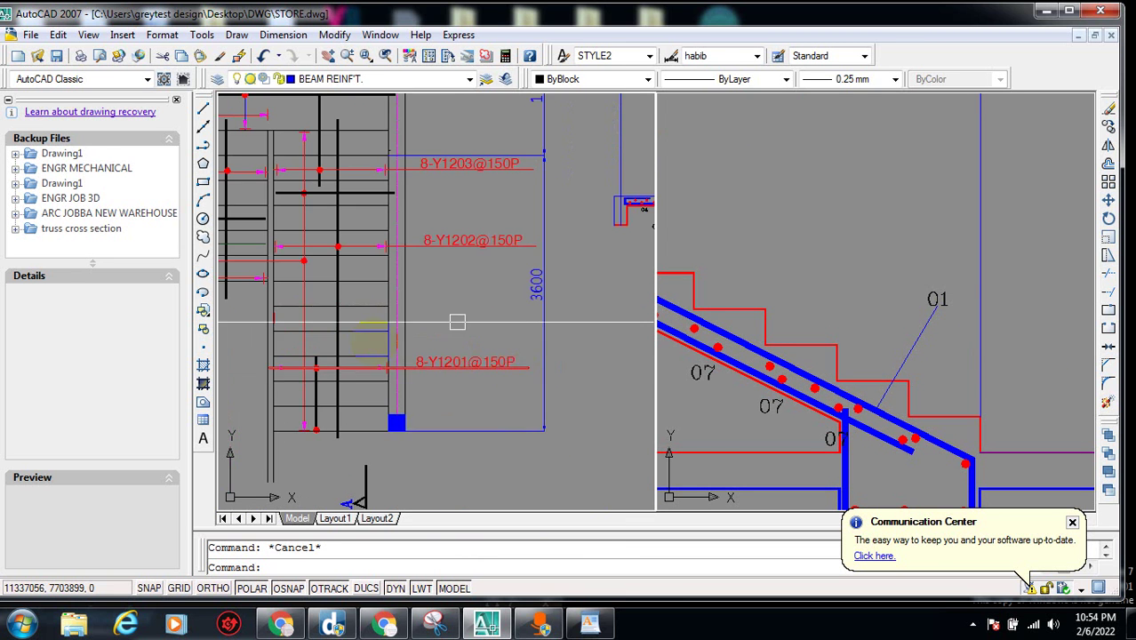
scroll(304, 367, up, 2)
scroll(265, 378, up, 2)
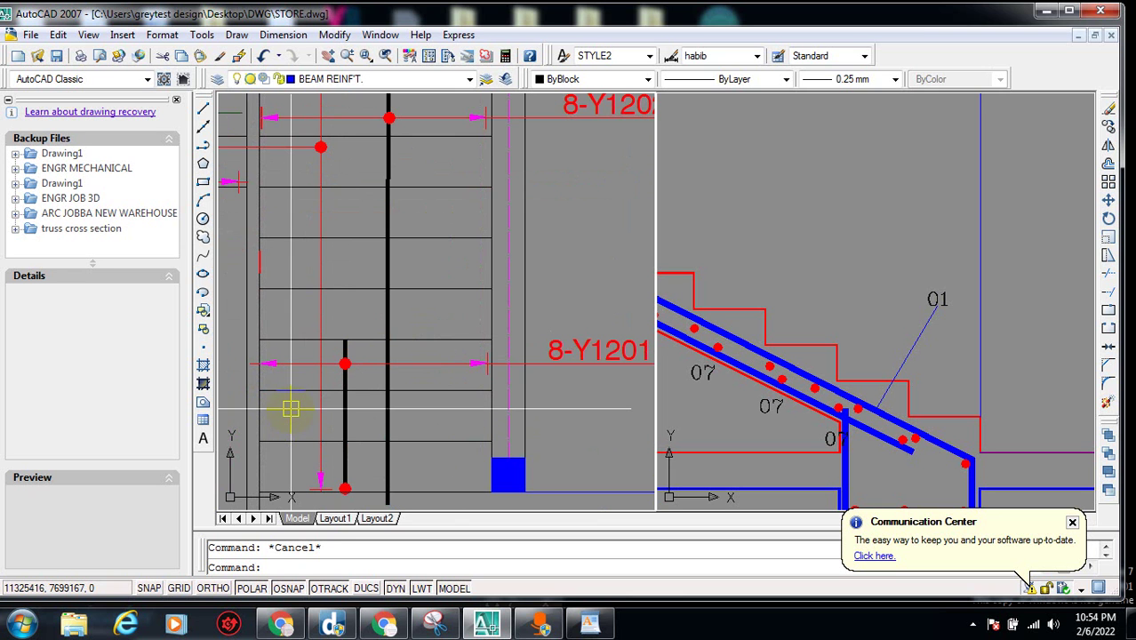
scroll(291, 409, down, 3)
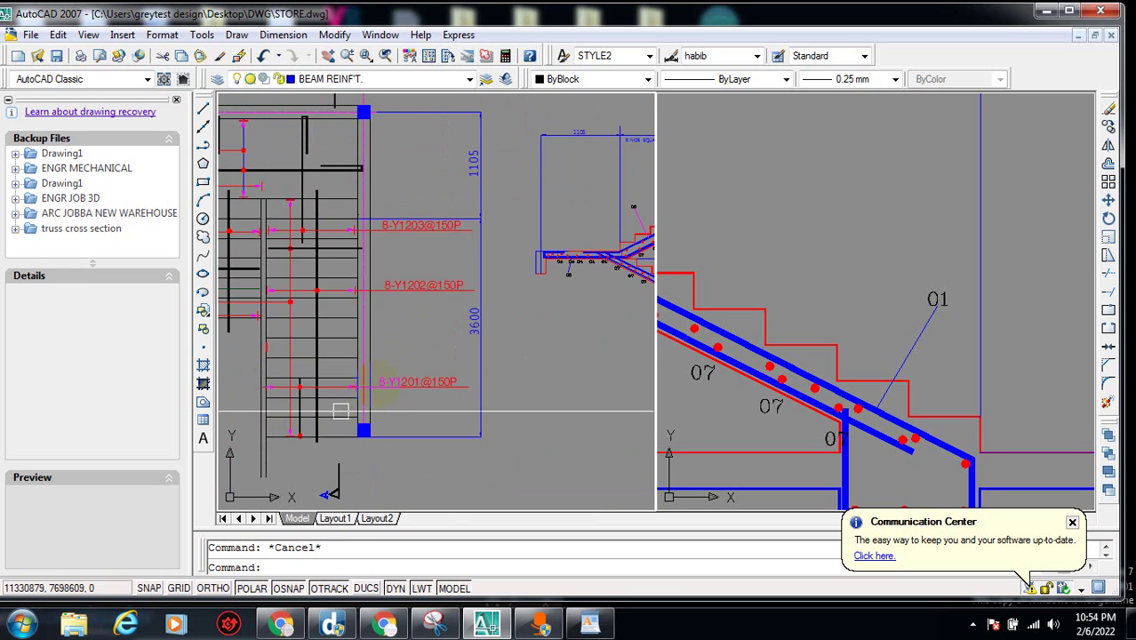
scroll(436, 402, up, 3)
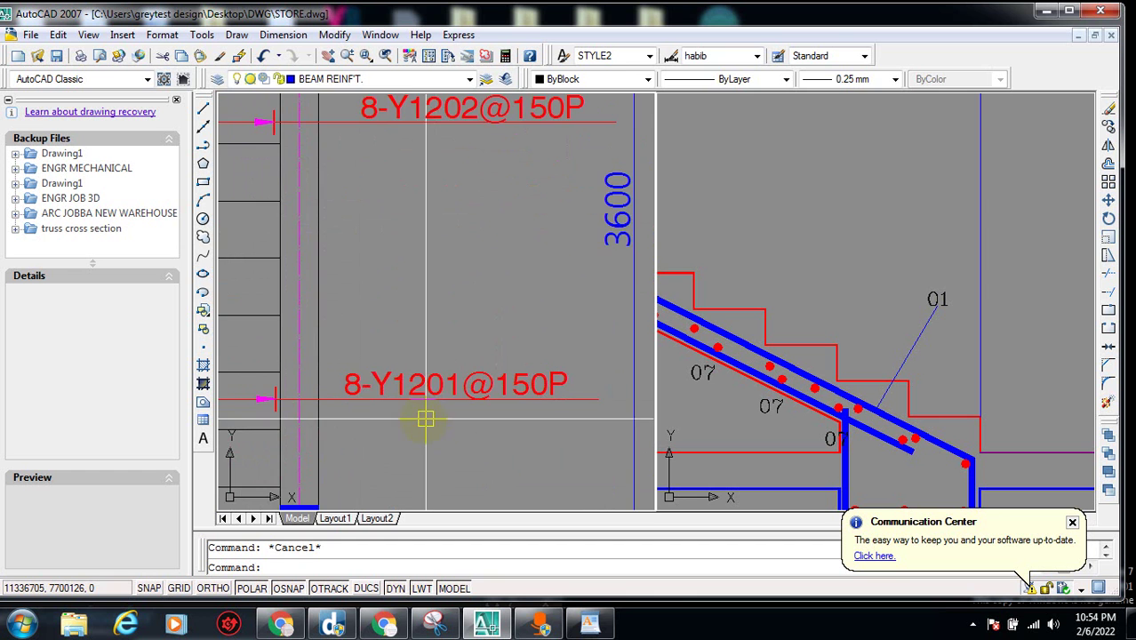
scroll(461, 394, up, 3)
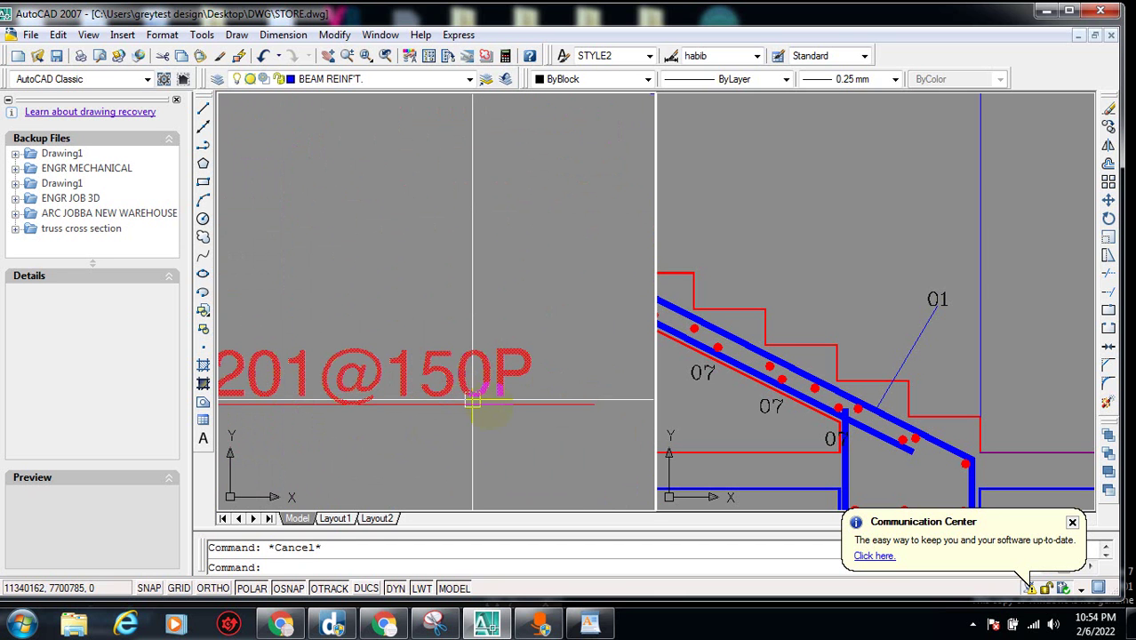
scroll(481, 409, down, 3)
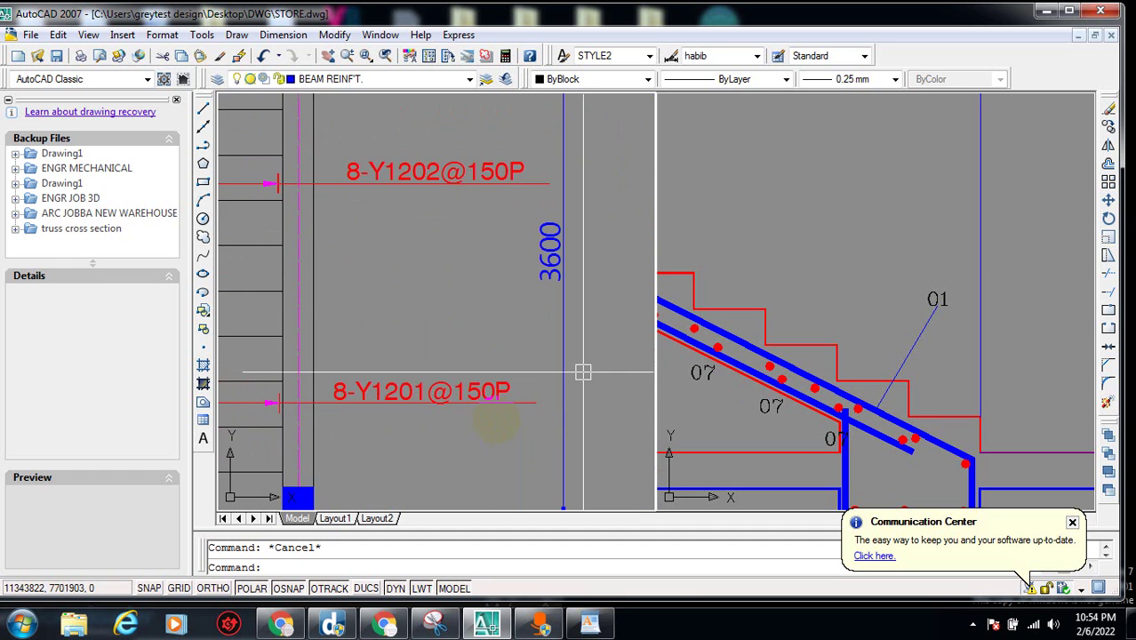
Step: Examine the distribution arrows of the 8-Y1201@150P bars across the width of the longer flight
scroll(583, 372, up, 2)
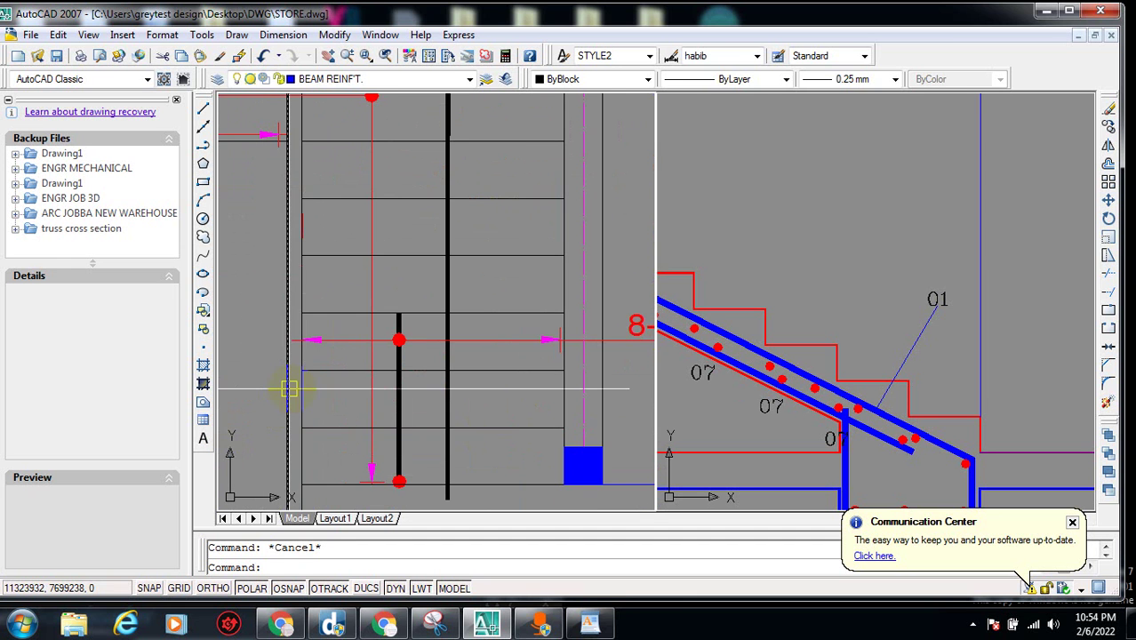
scroll(329, 390, down, 2)
scroll(329, 395, up, 1)
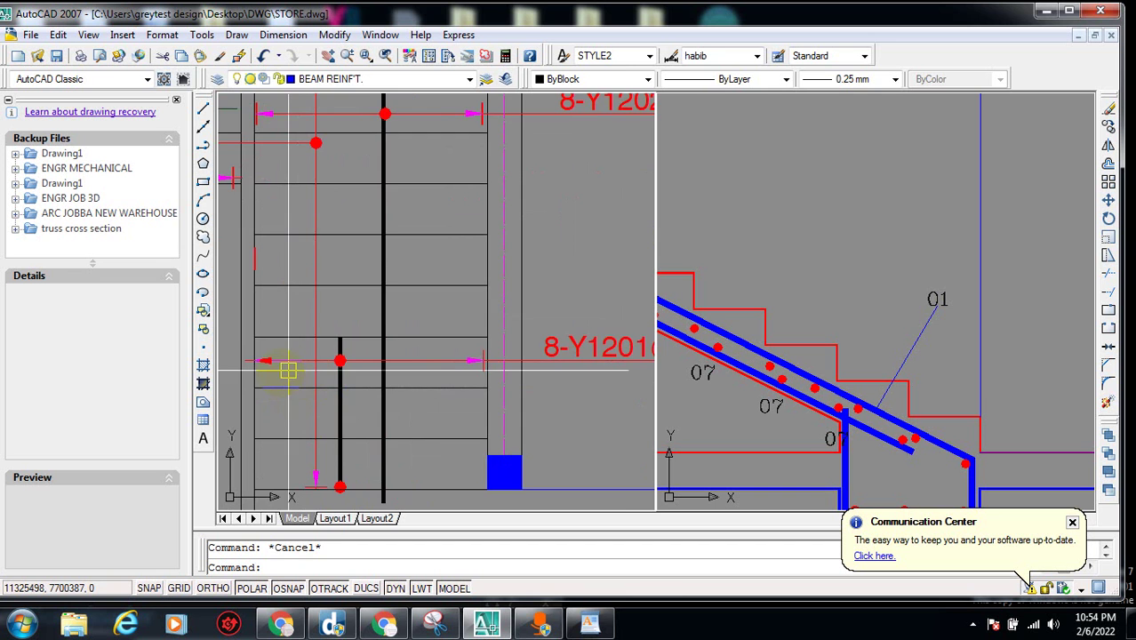
scroll(275, 375, up, 1)
scroll(629, 345, down, 1)
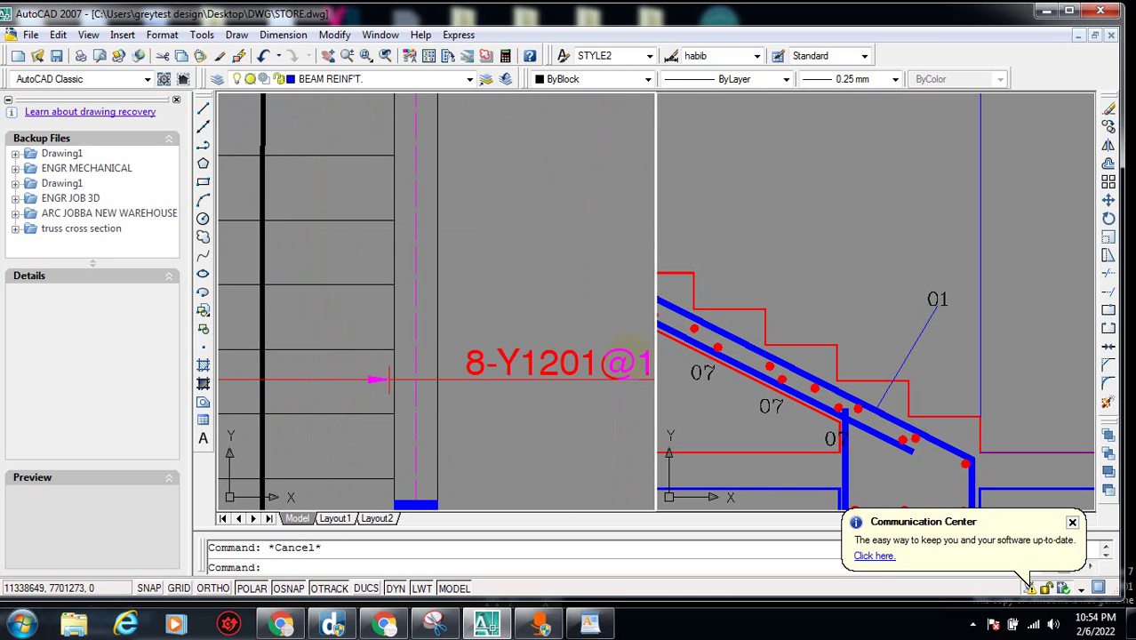
scroll(454, 364, down, 2)
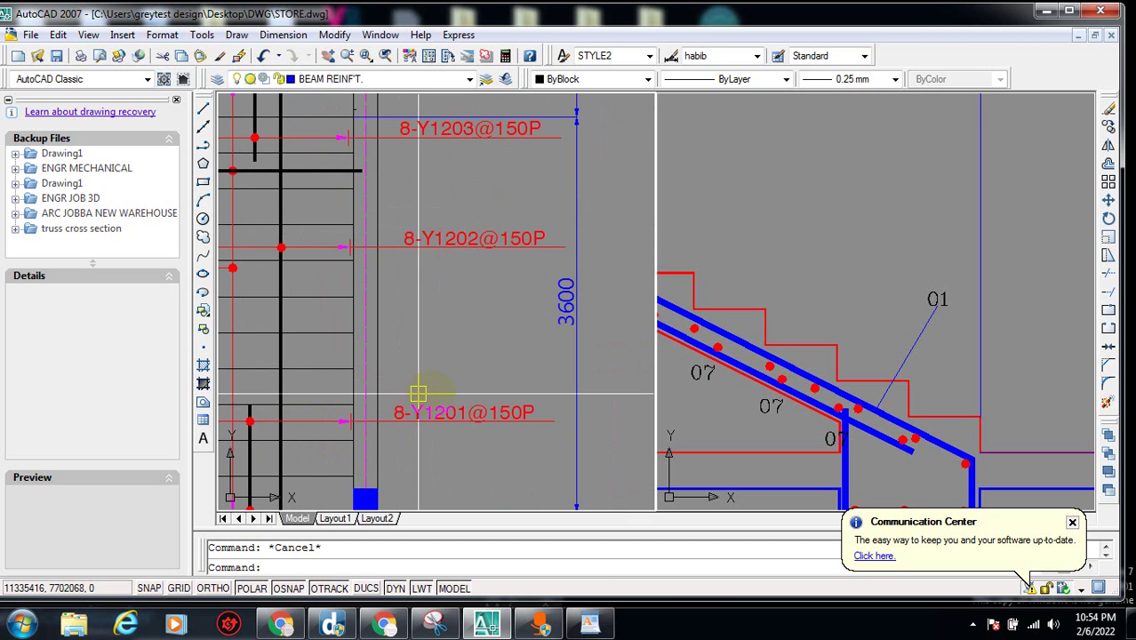
Step: Review the short starter bar and its distribution line beside the long 8-Y1202@150P bar on the plan
scroll(292, 444, down, 2)
scroll(273, 439, up, 3)
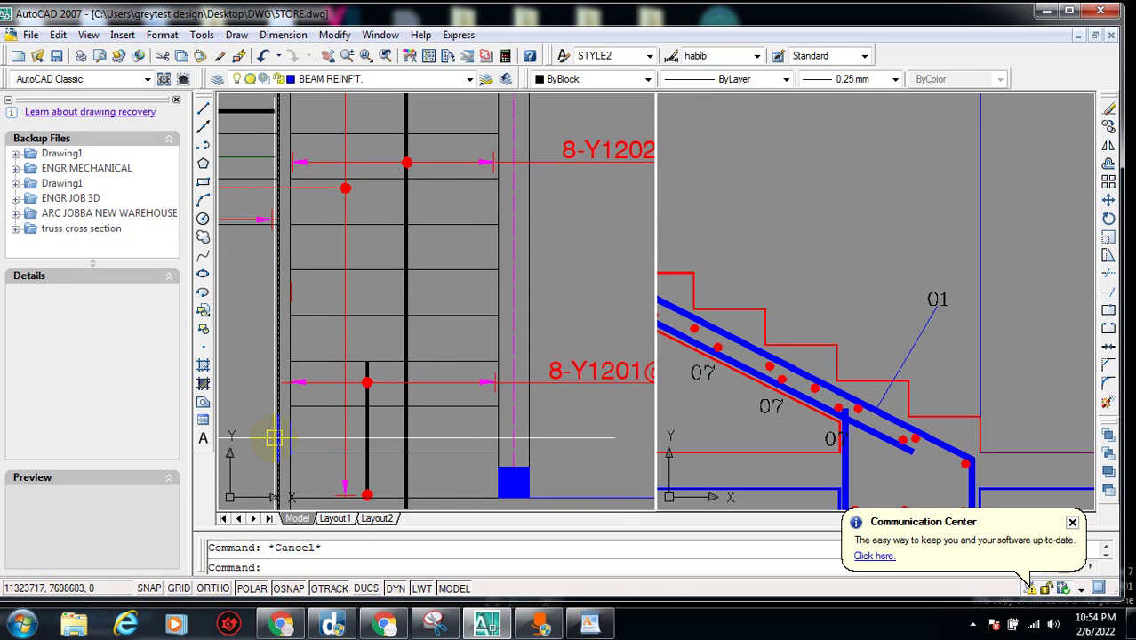
scroll(273, 437, down, 1)
scroll(325, 437, up, 2)
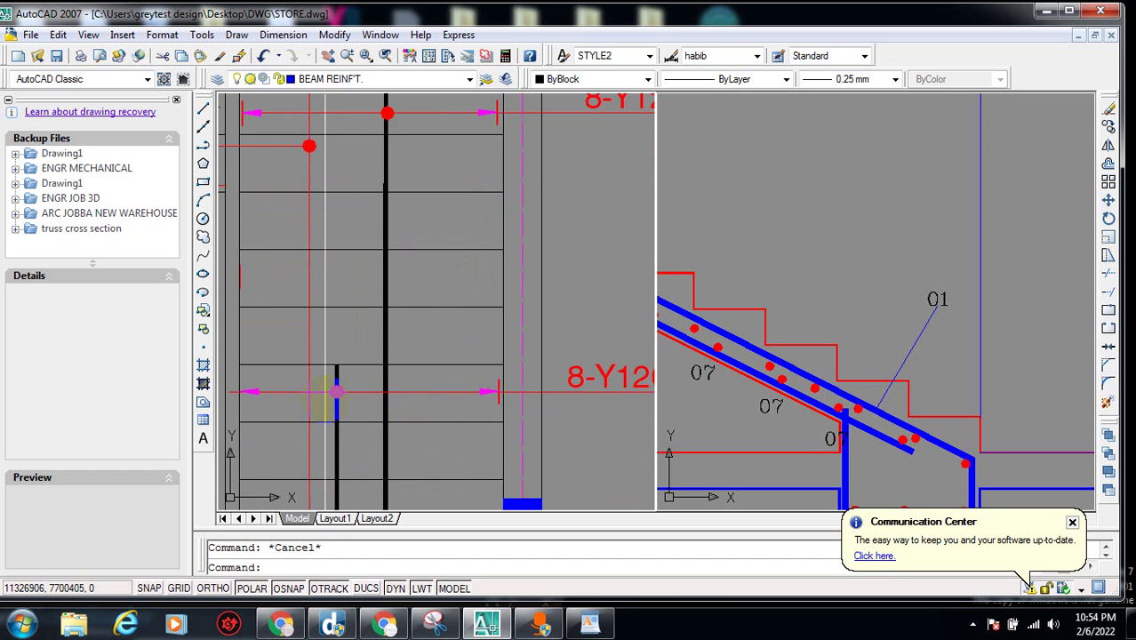
scroll(325, 436, down, 2)
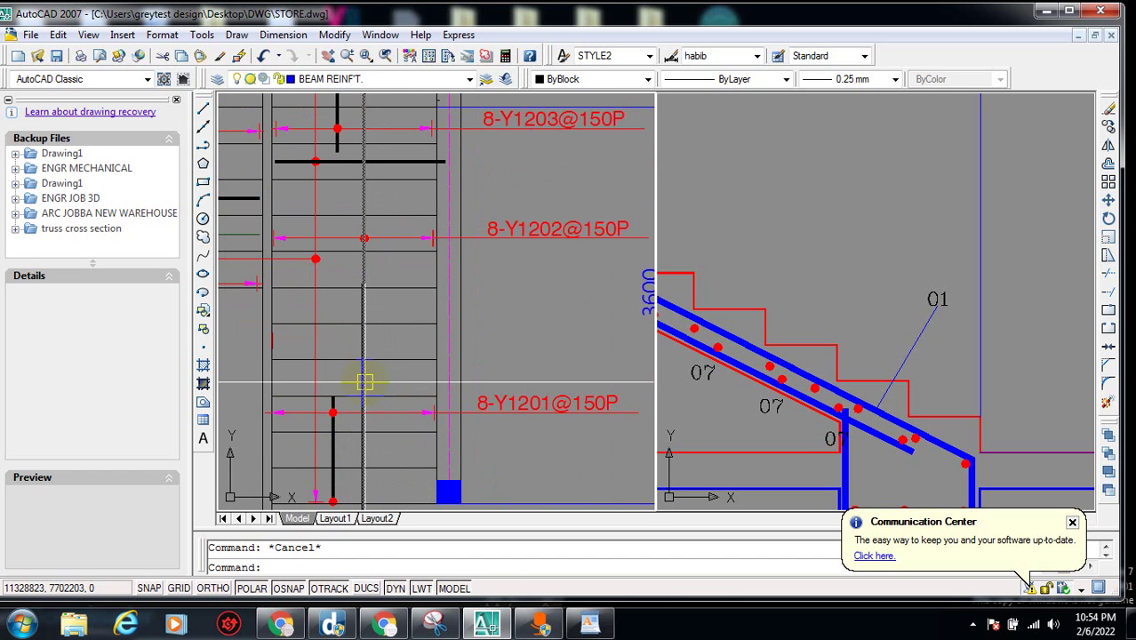
Step: Examine the 8-Y1203@150P bar at the head of the longer flight and the neighbouring landing bars on the plan
scroll(362, 388, down, 3)
scroll(366, 261, up, 2)
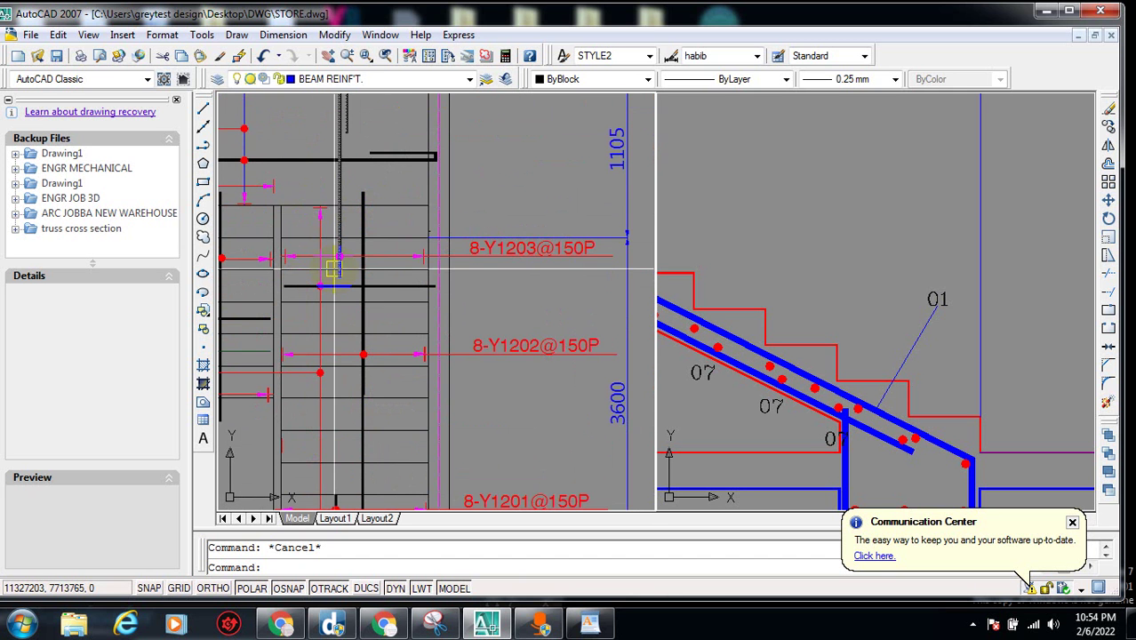
scroll(388, 347, down, 2)
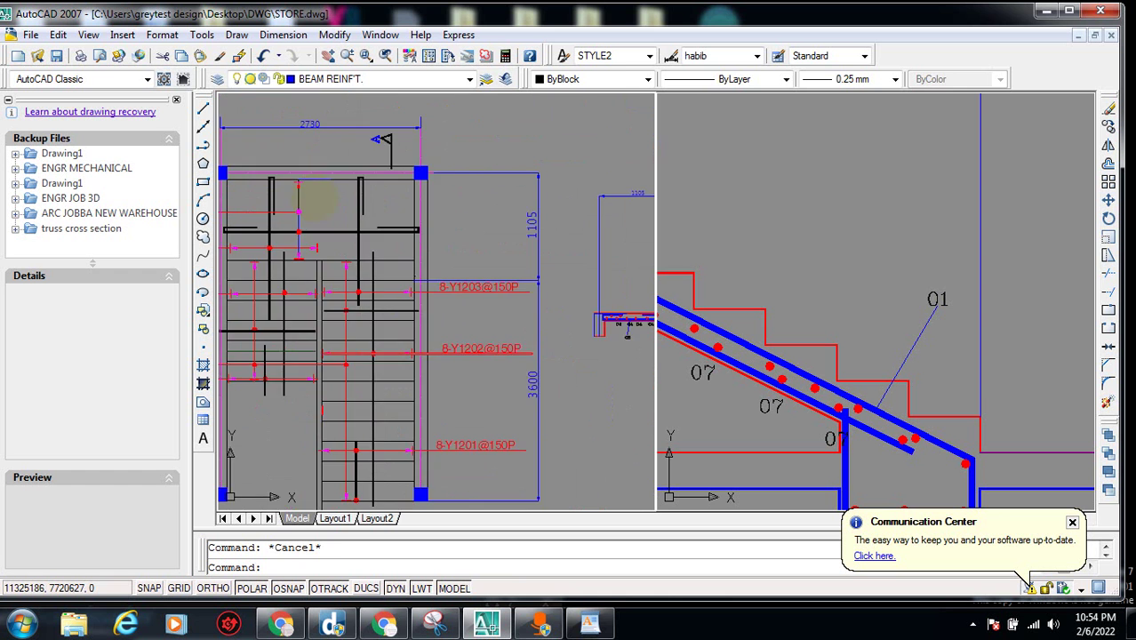
scroll(393, 223, up, 3)
scroll(338, 256, down, 2)
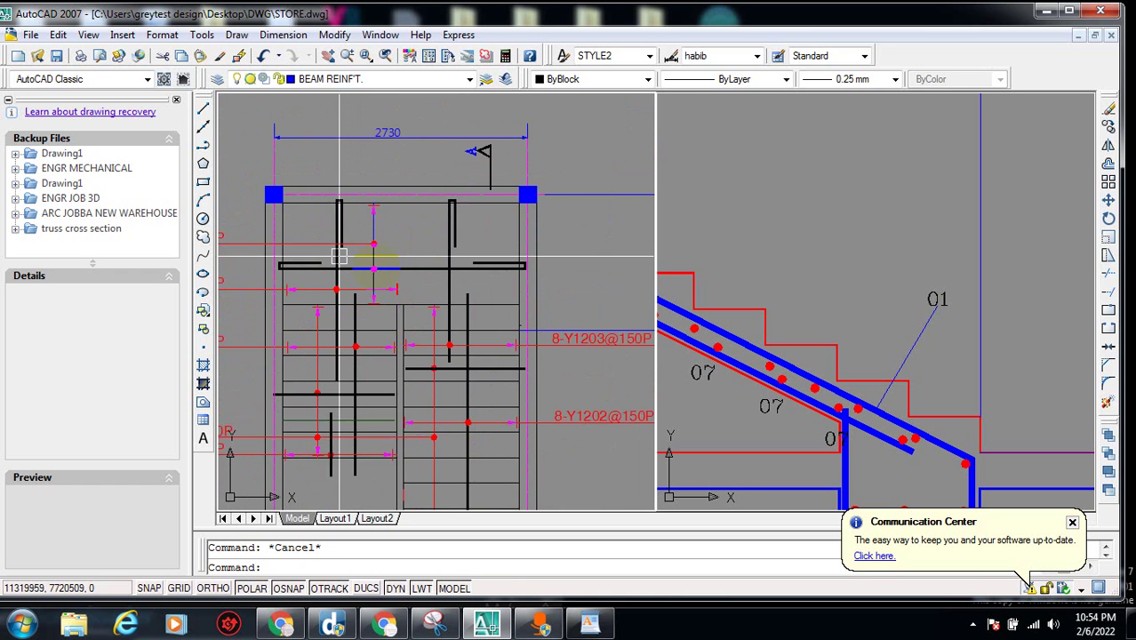
Step: Examine the hooked landing bars on the plan and relate them to the Y1004@300P and Y1205@150P callouts
scroll(339, 257, down, 2)
scroll(335, 303, up, 3)
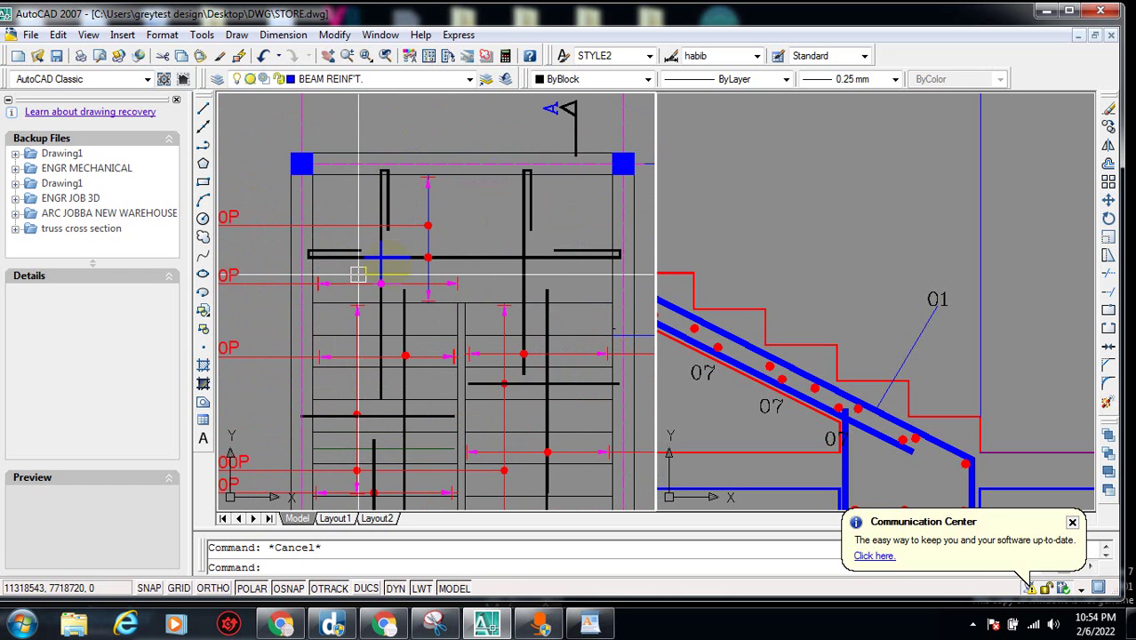
scroll(357, 274, down, 2)
scroll(318, 323, up, 3)
scroll(338, 399, down, 3)
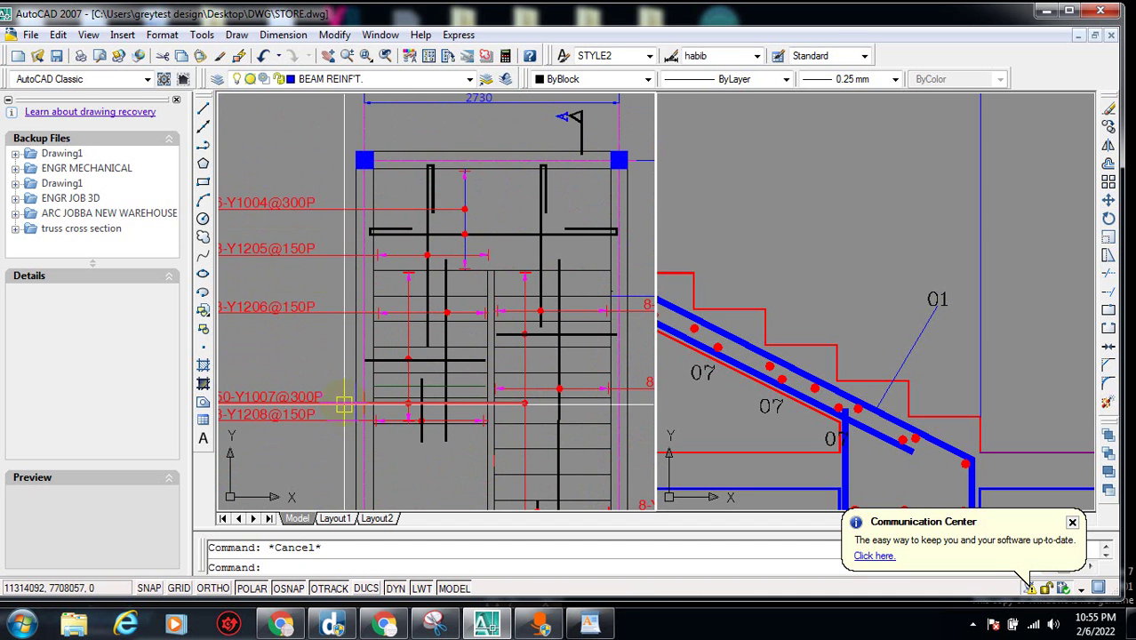
Step: Relate the Y1007@300P and Y1208@150P callouts to their bars at the end of the shorter flight
scroll(297, 433, up, 3)
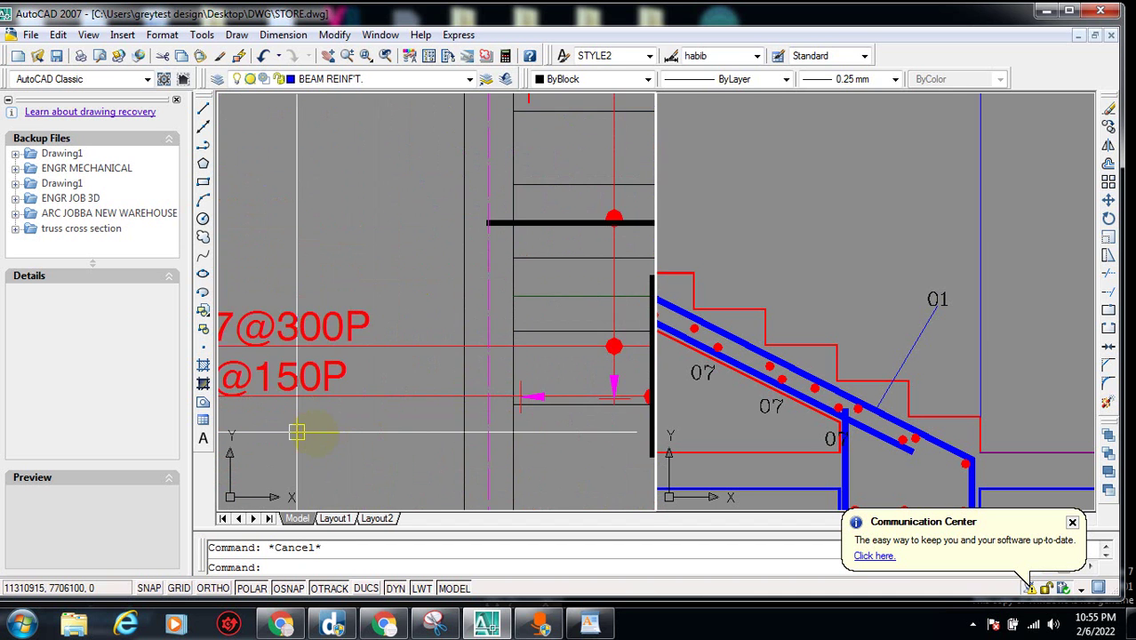
scroll(296, 432, down, 3)
scroll(399, 367, up, 3)
scroll(400, 367, down, 1)
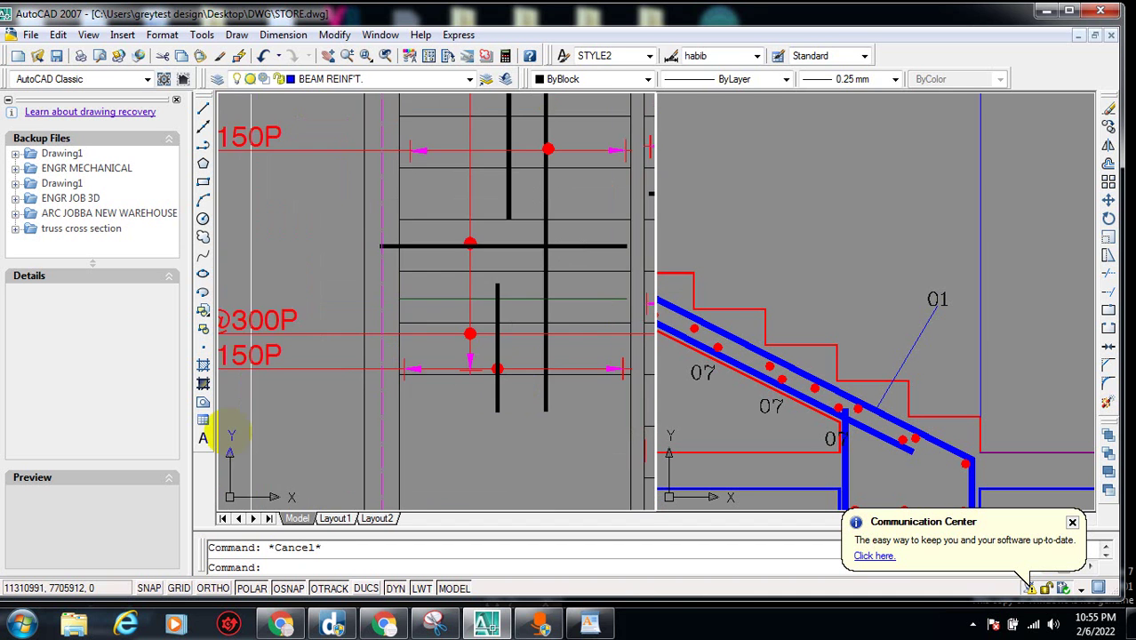
scroll(312, 402, down, 3)
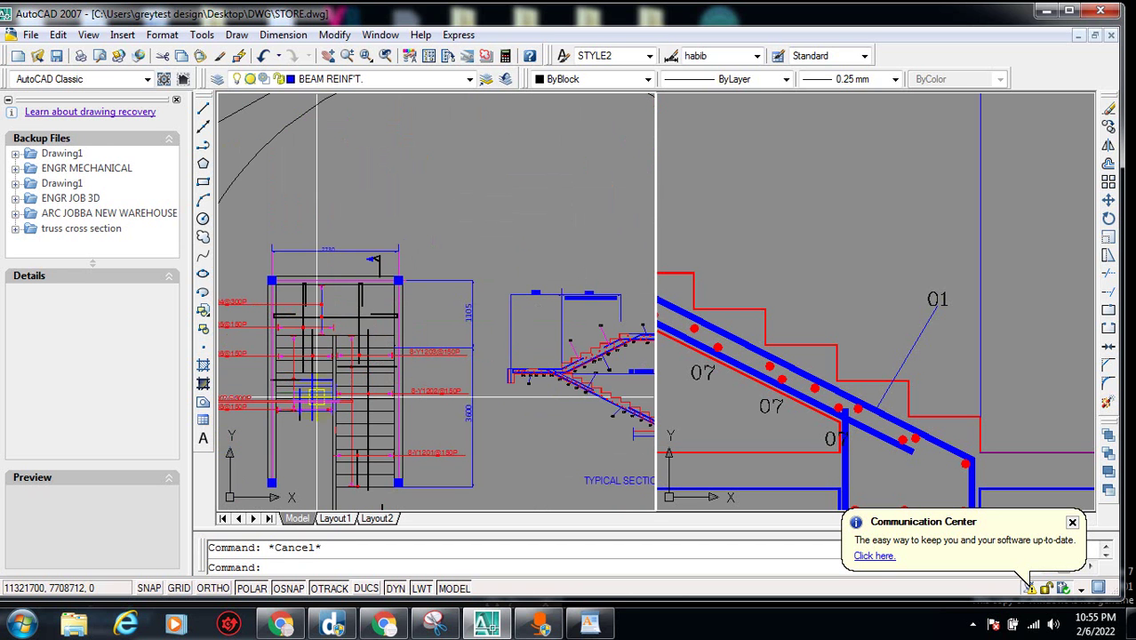
Step: Review the whole R.C staircase plan with its callouts alongside Typical Section A-A
scroll(361, 347, down, 2)
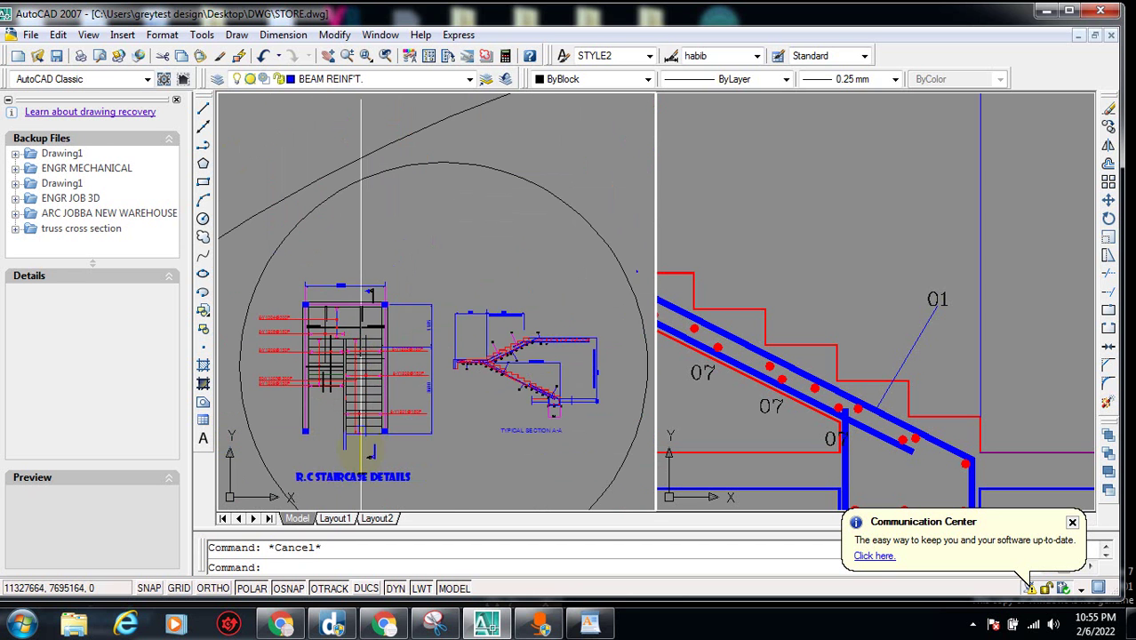
scroll(361, 451, up, 3)
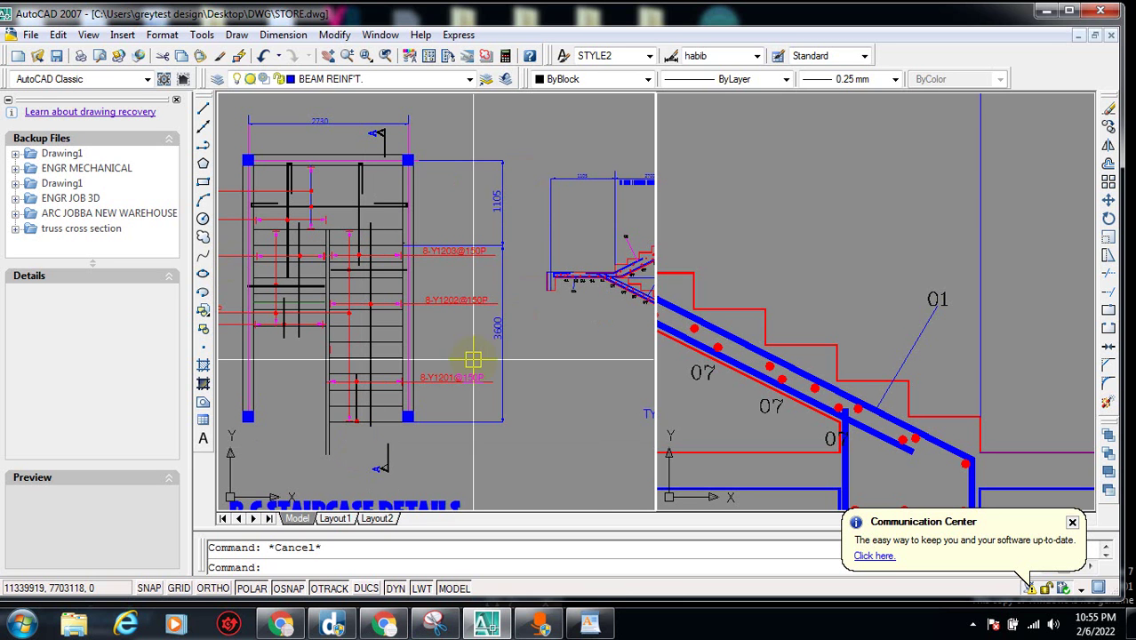
scroll(418, 391, down, 2)
scroll(405, 402, up, 3)
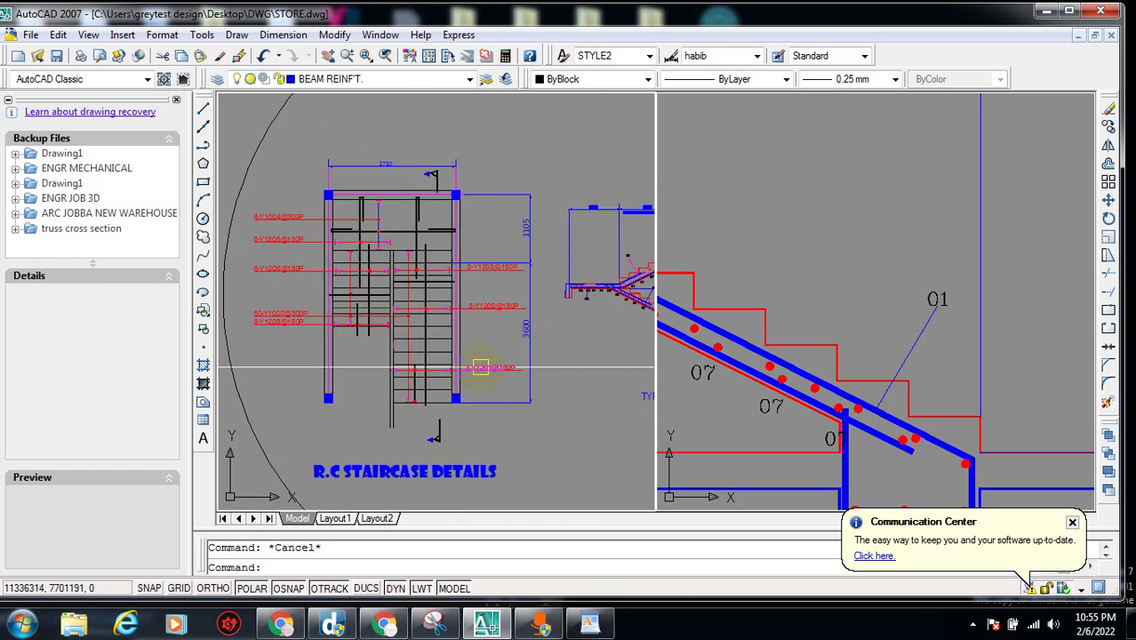
Step: Inspect the short 8-Y1201@150P bar at the foot of the longer flight and its distribution line
scroll(406, 402, up, 4)
scroll(347, 355, up, 2)
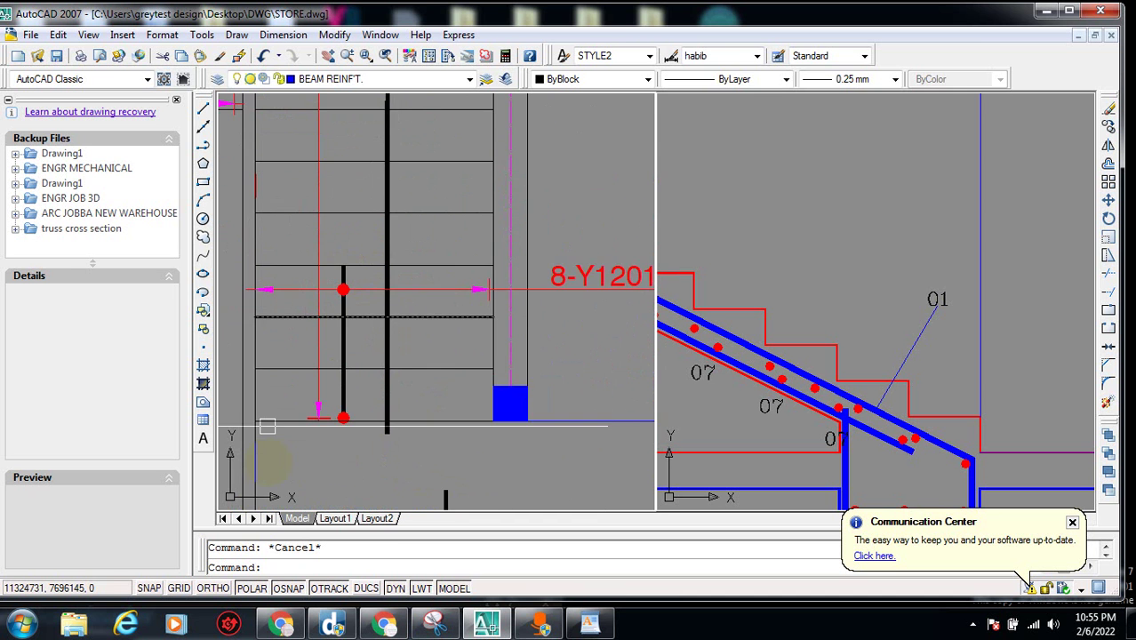
scroll(315, 402, down, 2)
scroll(316, 402, down, 1)
scroll(322, 401, up, 2)
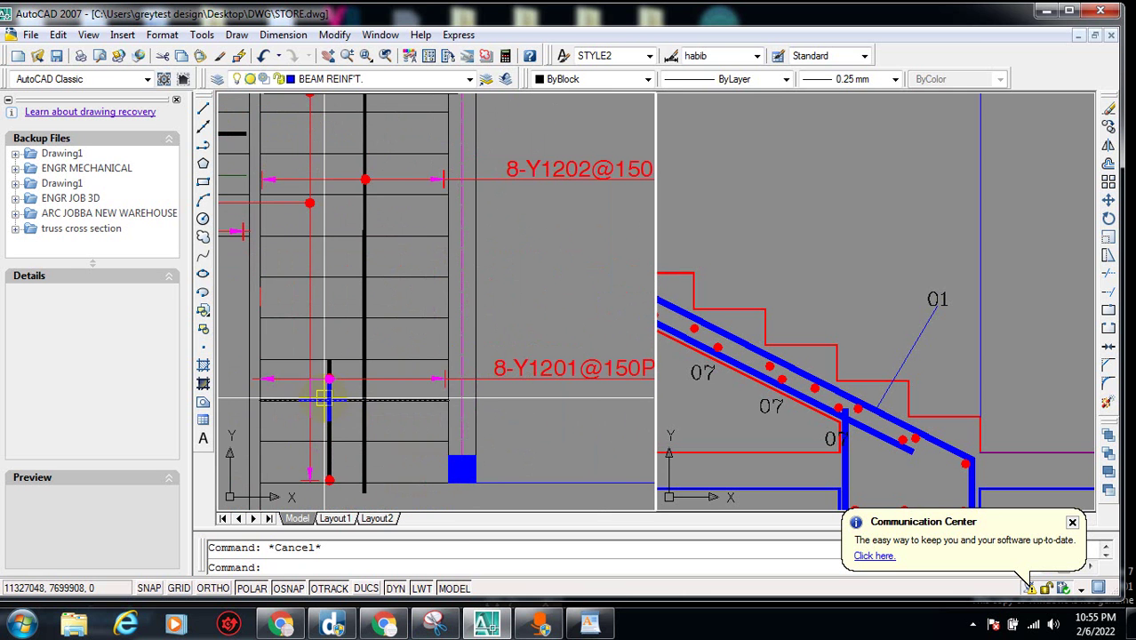
Step: Trace the long 8-Y1202@150P bar along the full length of the longer flight on the plan
scroll(329, 400, down, 2)
scroll(422, 311, up, 3)
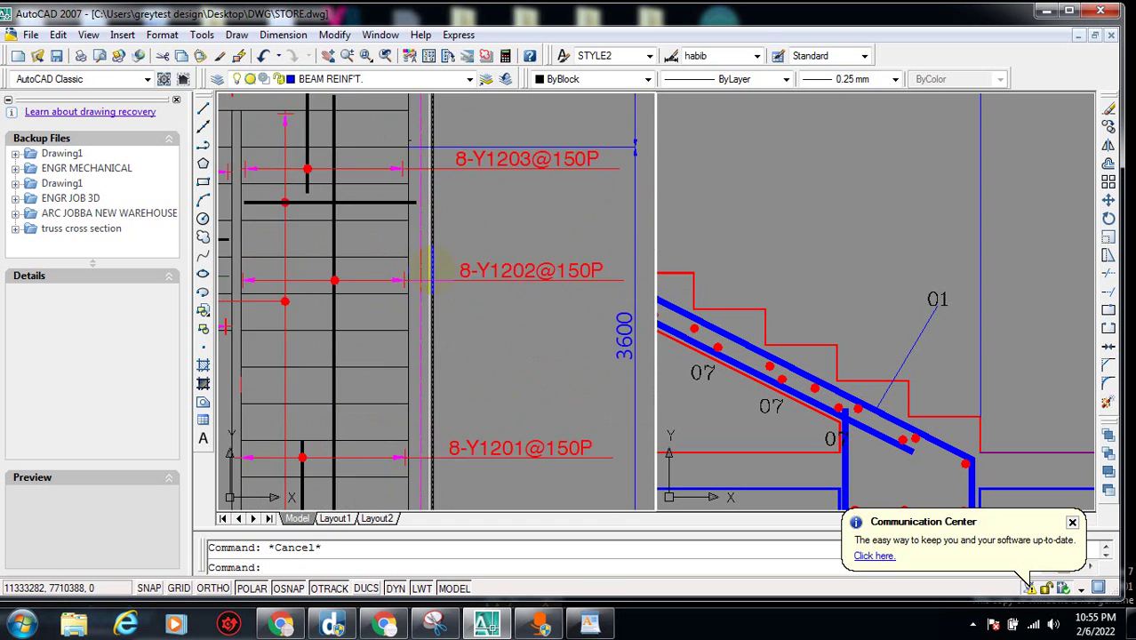
scroll(425, 309, down, 2)
scroll(355, 256, up, 2)
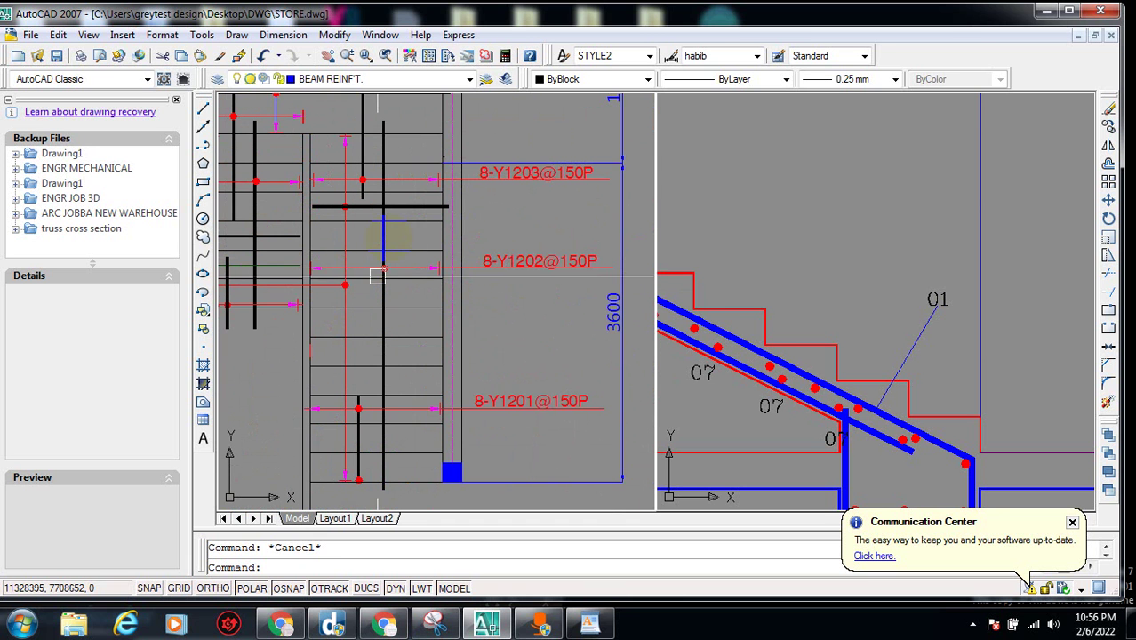
Step: Trace the lower flight's main bar 02 in Typical Section A-A between the stair base and the intermediate landing
scroll(953, 481, down, 3)
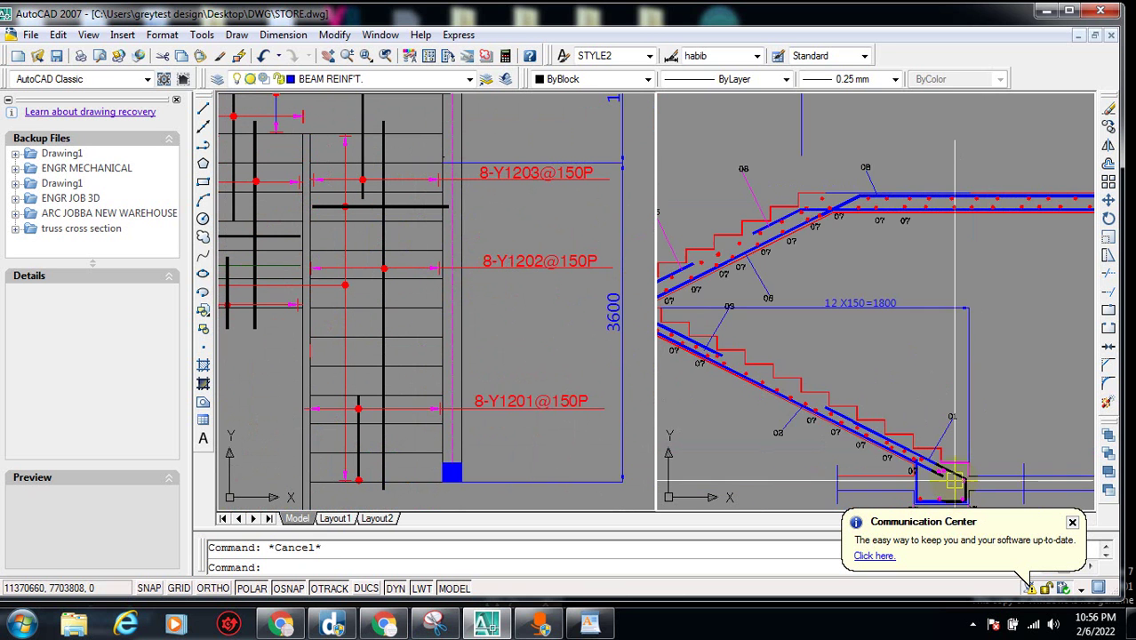
scroll(953, 481, down, 2)
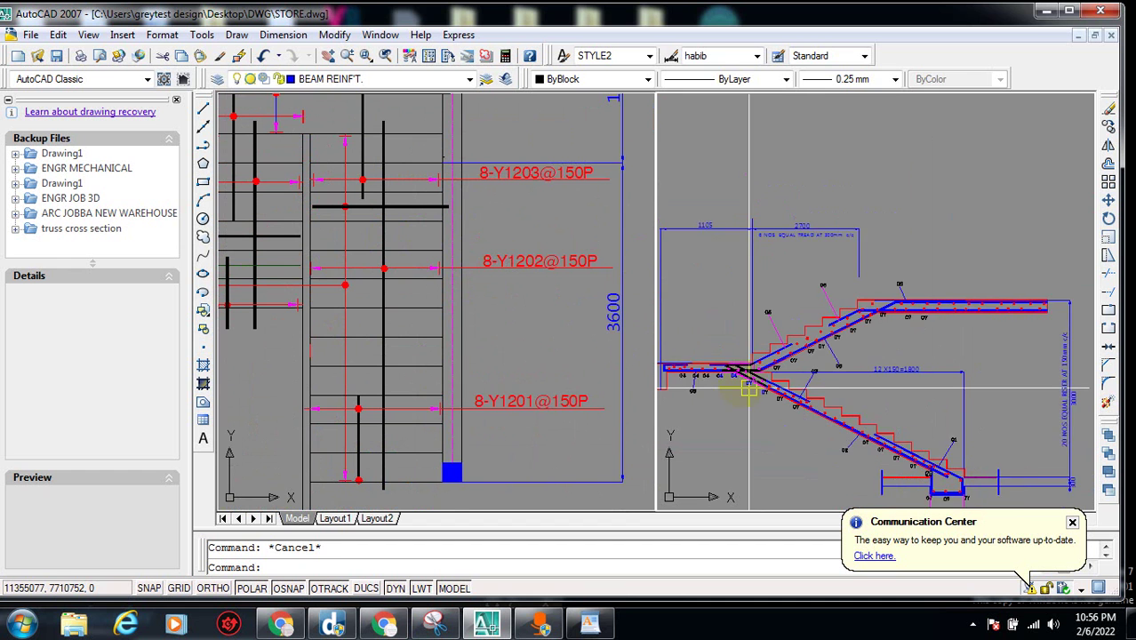
scroll(749, 389, up, 2)
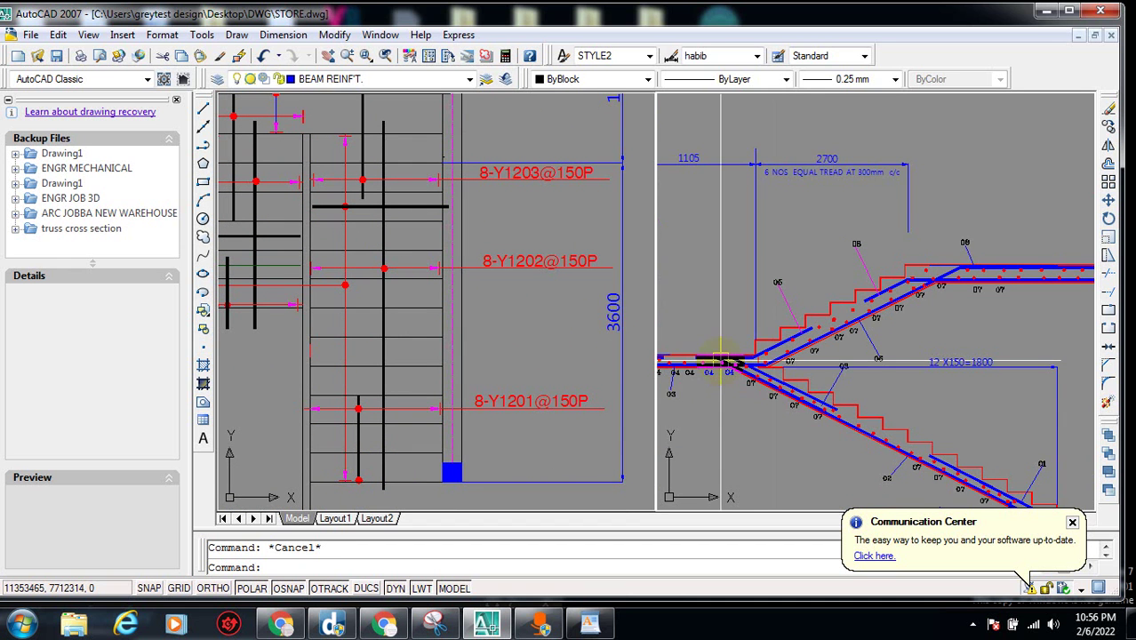
scroll(722, 360, down, 3)
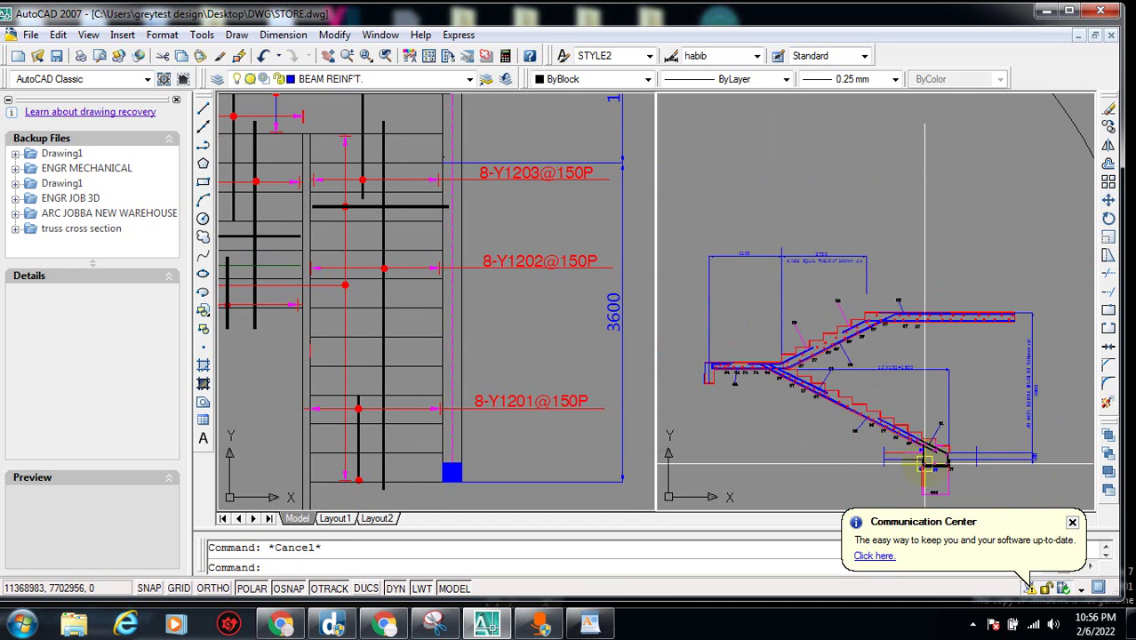
scroll(925, 462, up, 2)
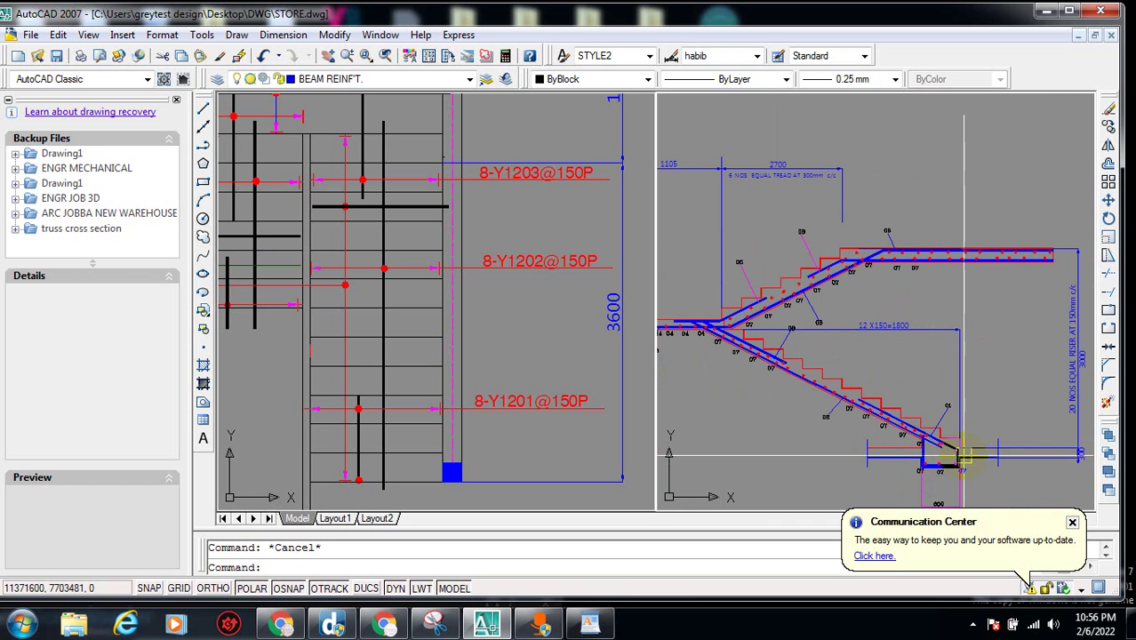
scroll(723, 327, down, 3)
scroll(747, 354, up, 2)
scroll(747, 354, down, 2)
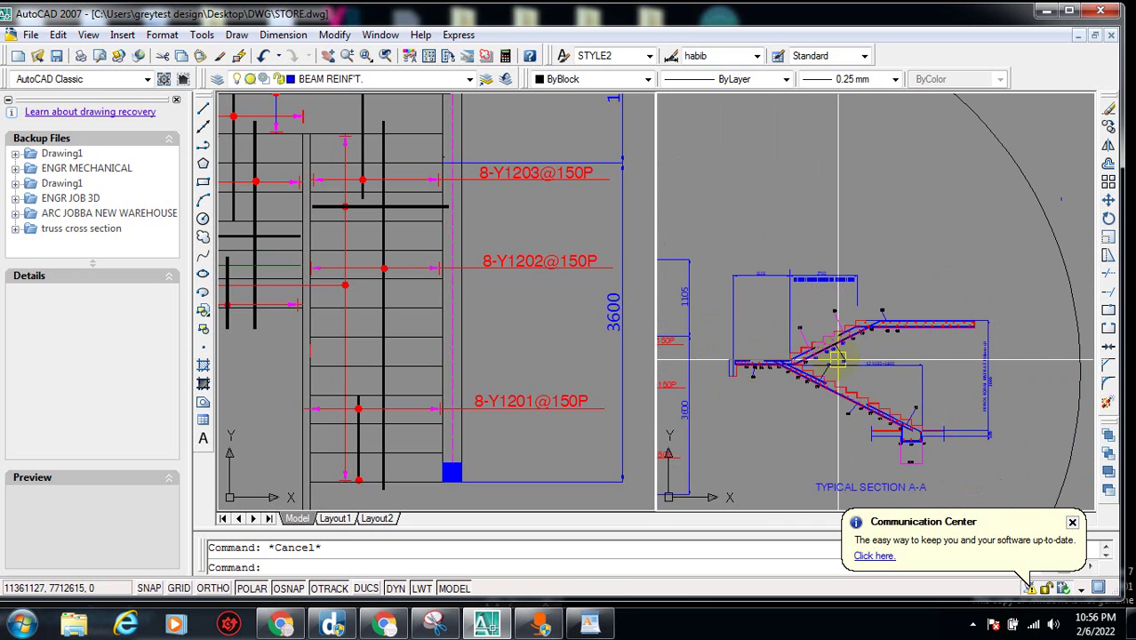
Step: Compare the upper flight and top slab bars in the section with the bar layout of both flights on the plan
scroll(838, 359, up, 2)
scroll(957, 295, up, 2)
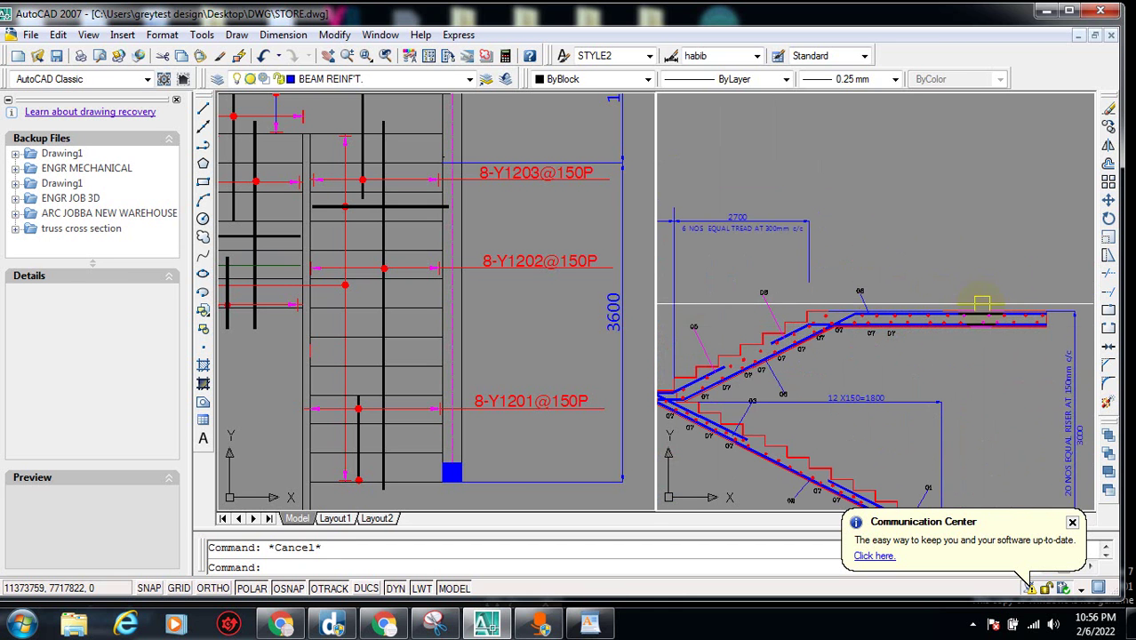
click(578, 332)
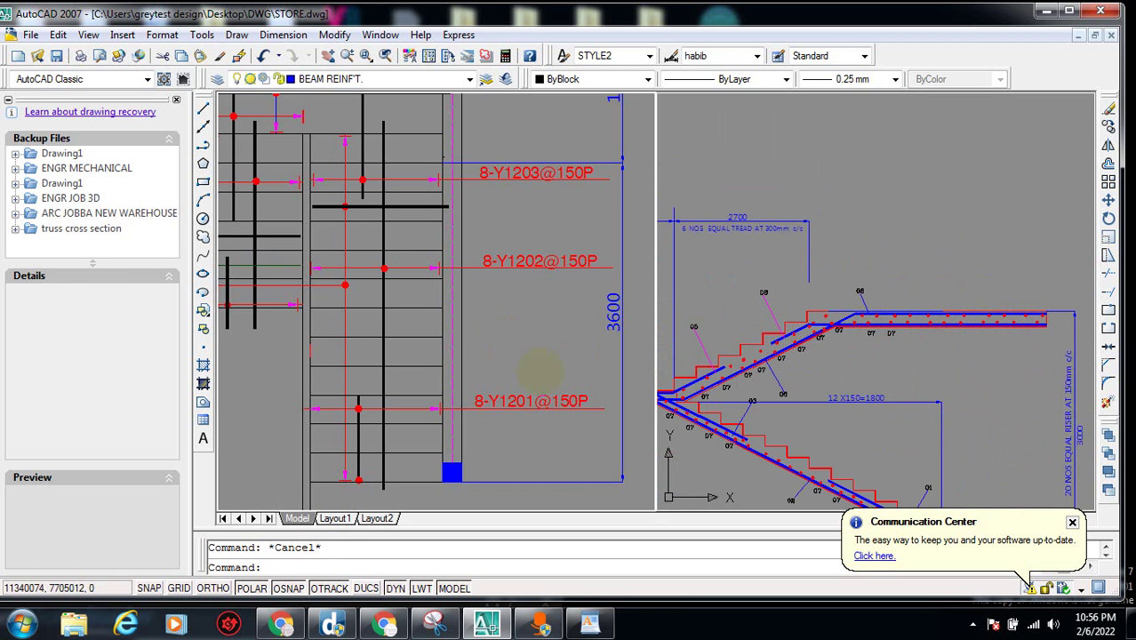
scroll(498, 401, down, 4)
scroll(474, 412, up, 3)
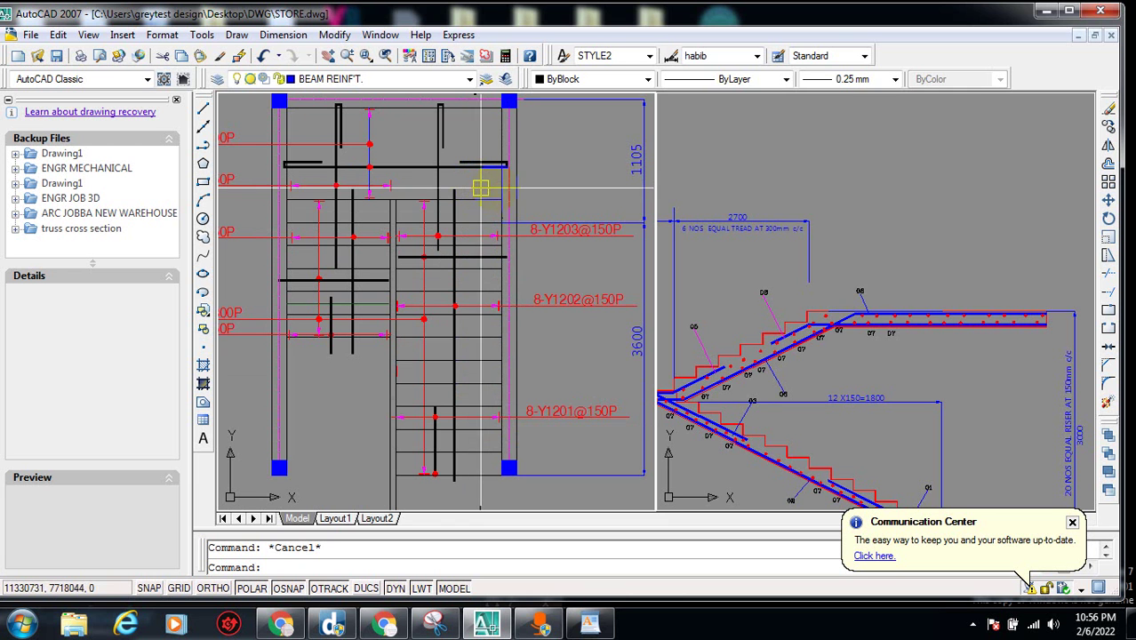
Step: Examine bar 01 where it rises from the stair base into the lower flight in Typical Section A-A
click(851, 431)
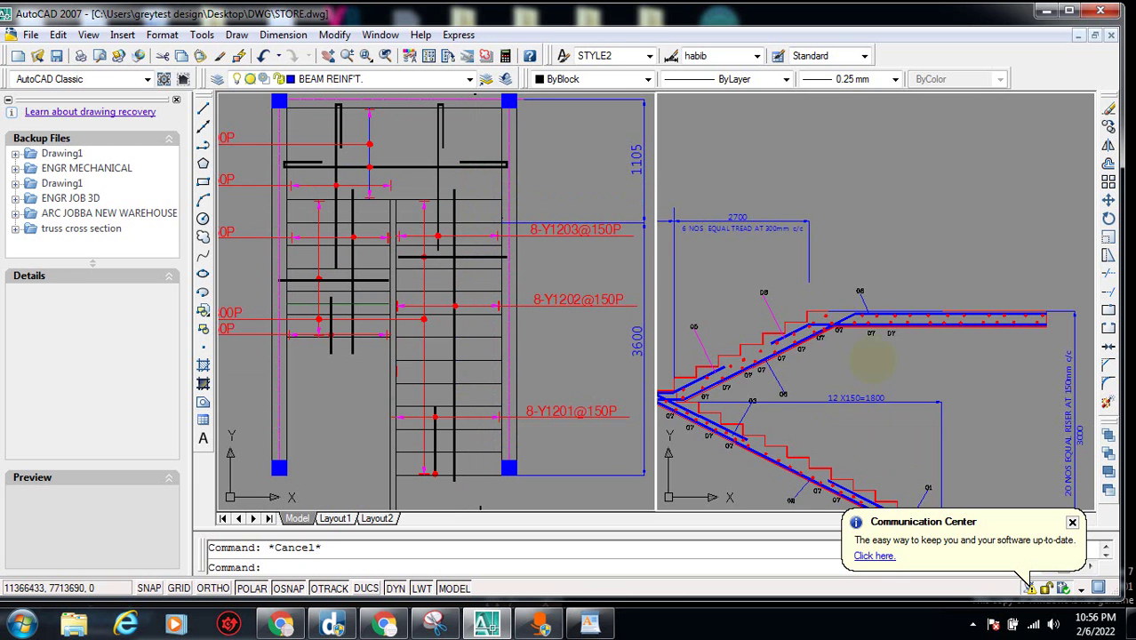
scroll(893, 427, down, 2)
scroll(958, 389, up, 3)
scroll(950, 453, down, 1)
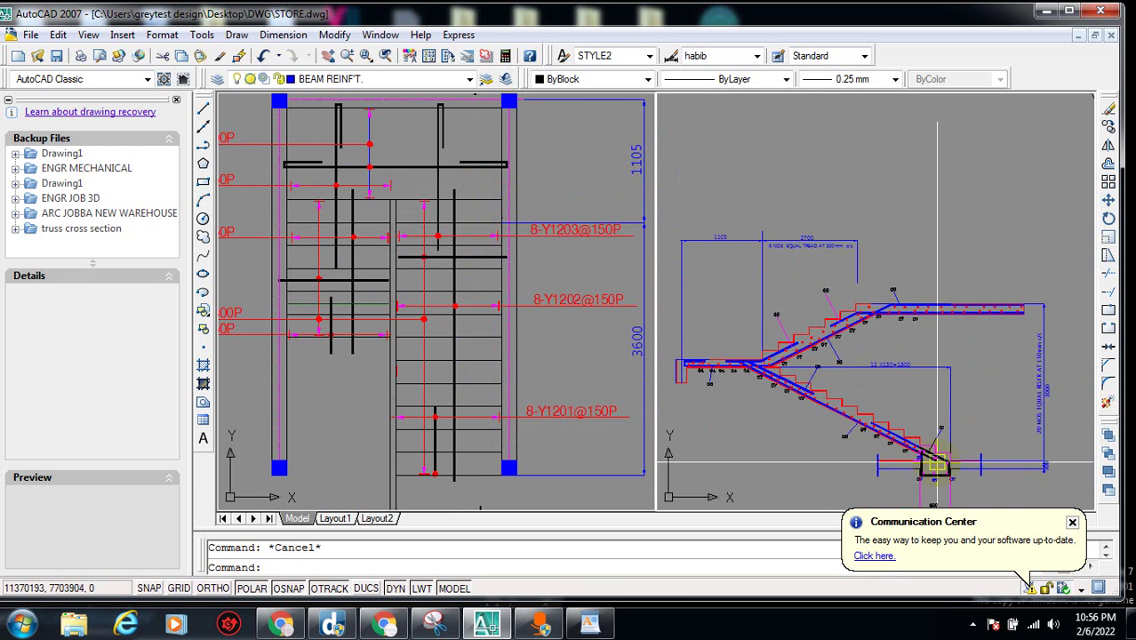
scroll(950, 454, up, 2)
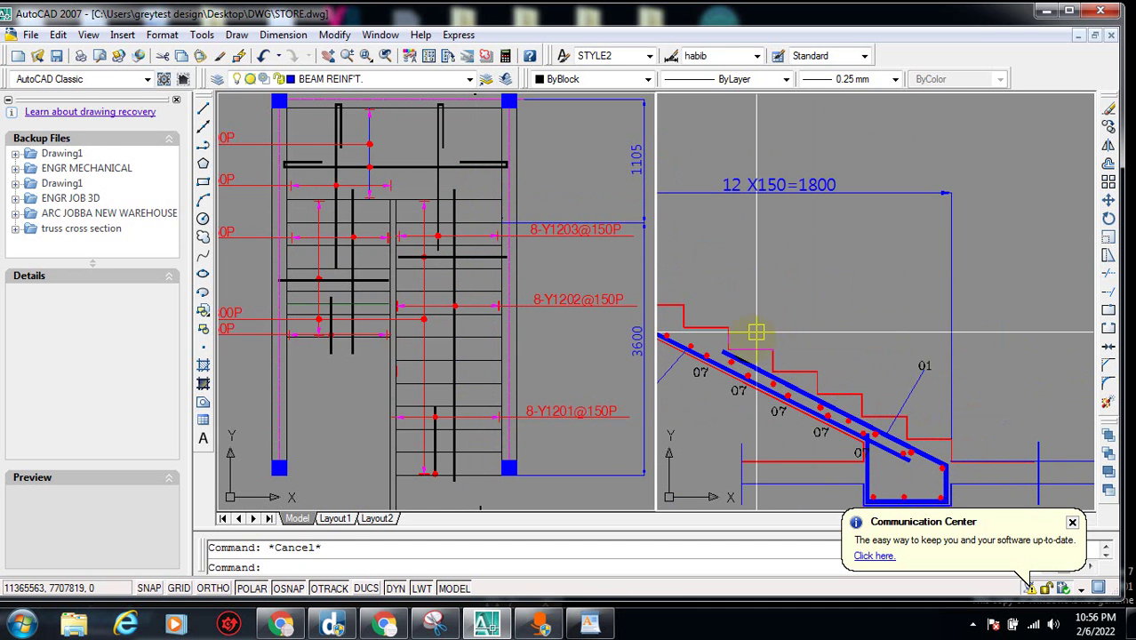
Step: Follow the stepped profile of the lower flight in the section up to bar 03, selecting one step line
click(677, 303)
scroll(935, 341, down, 2)
scroll(938, 342, up, 2)
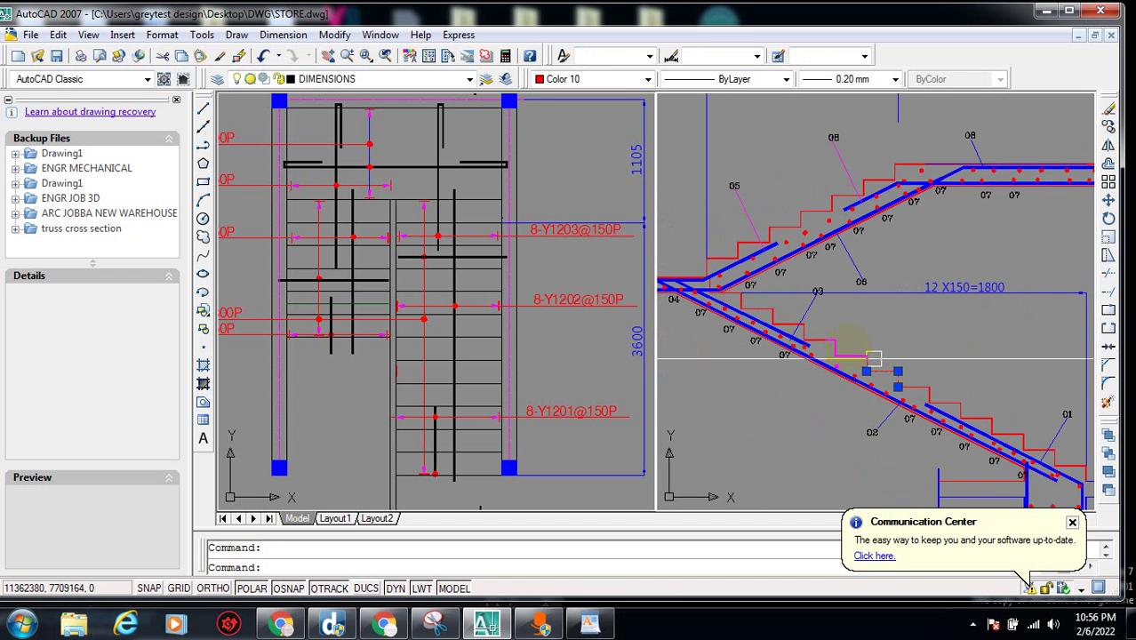
scroll(874, 359, up, 1)
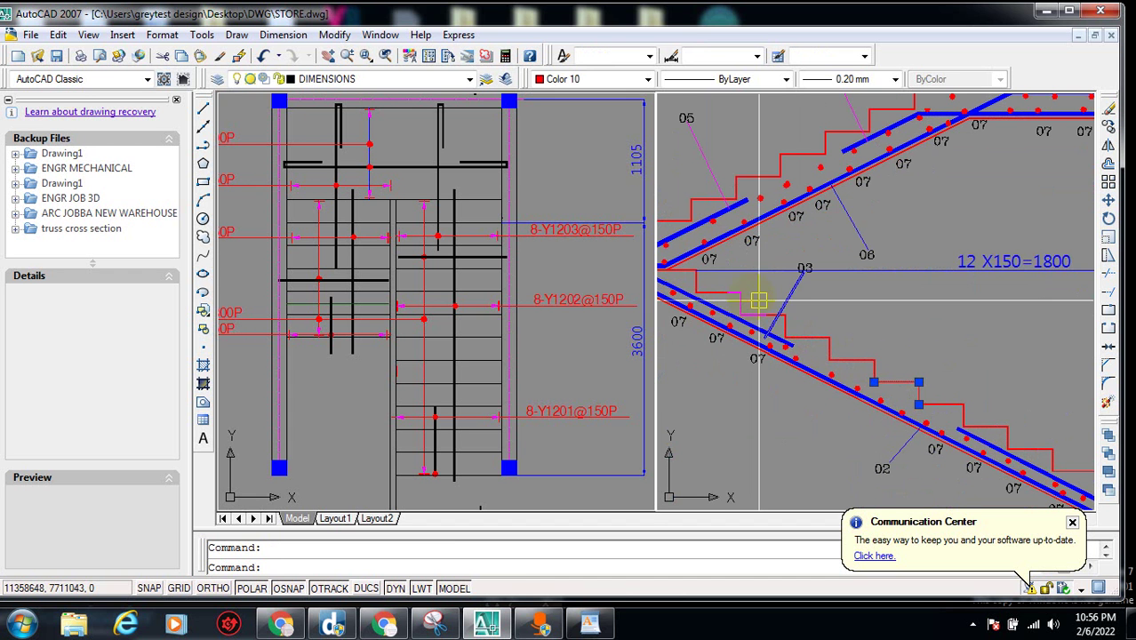
Step: Examine how the flight bars cross at the intermediate landing in the section, and clear the step line selection
scroll(807, 265, down, 4)
scroll(806, 265, up, 3)
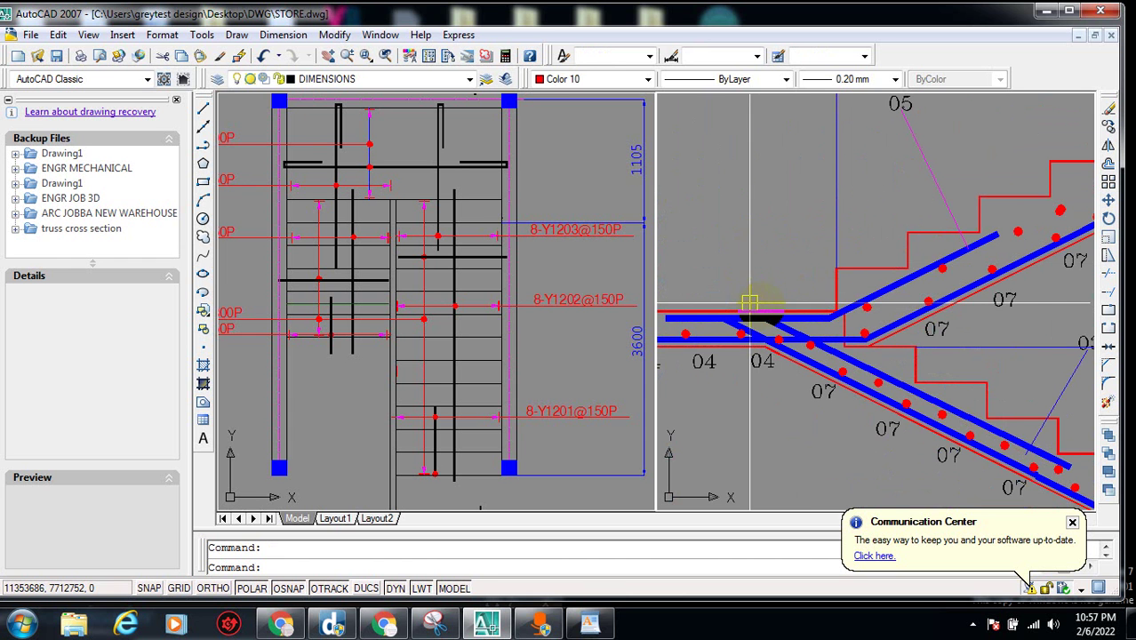
scroll(835, 328, up, 1)
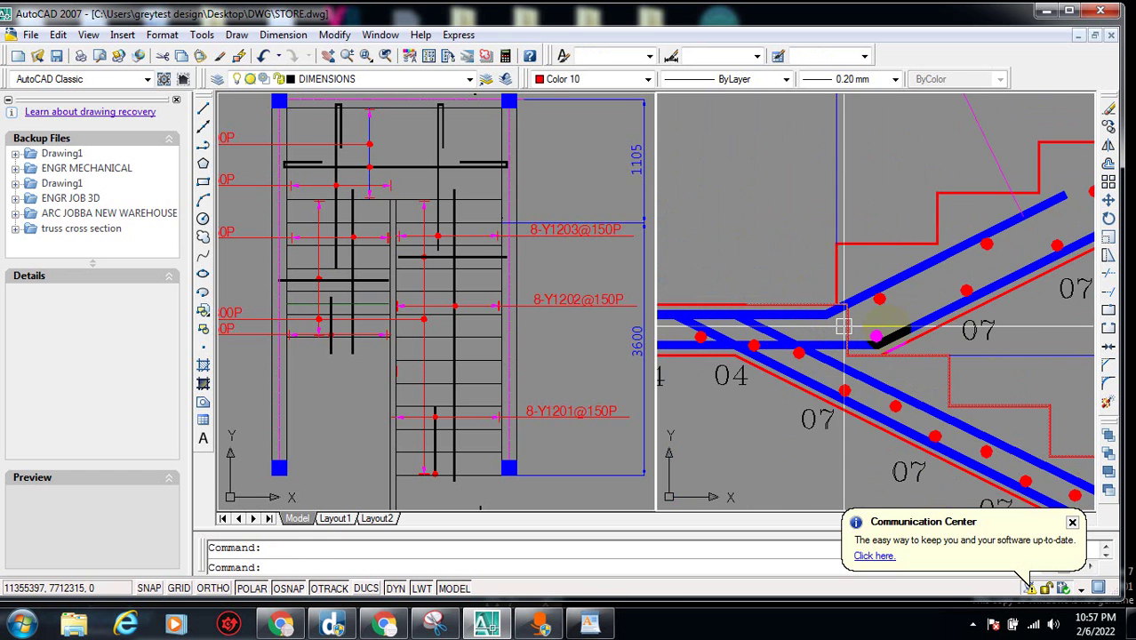
scroll(747, 328, down, 4)
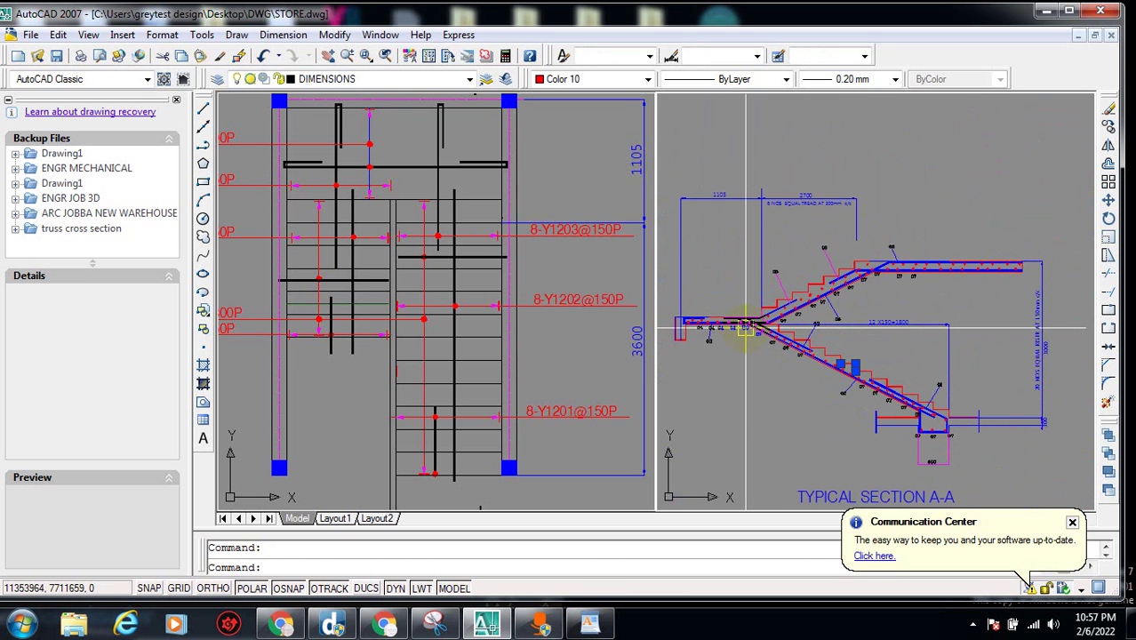
key(Escape)
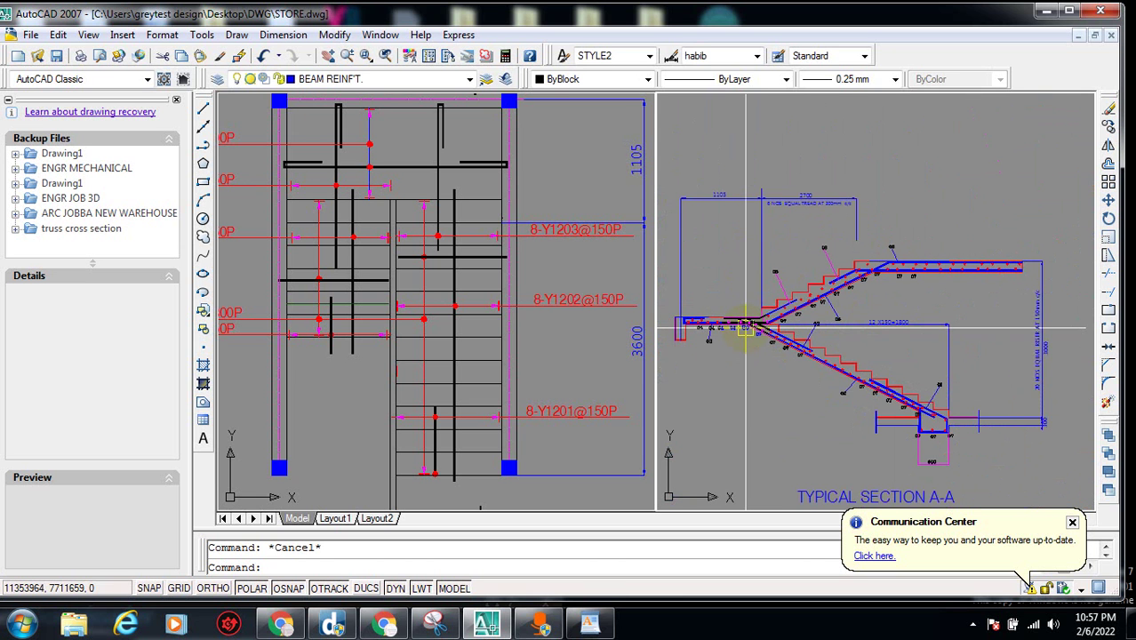
Step: Relate the long bar of the shorter flight on the plan to the upper flight reinforcement in the section
click(342, 370)
scroll(348, 252, up, 1)
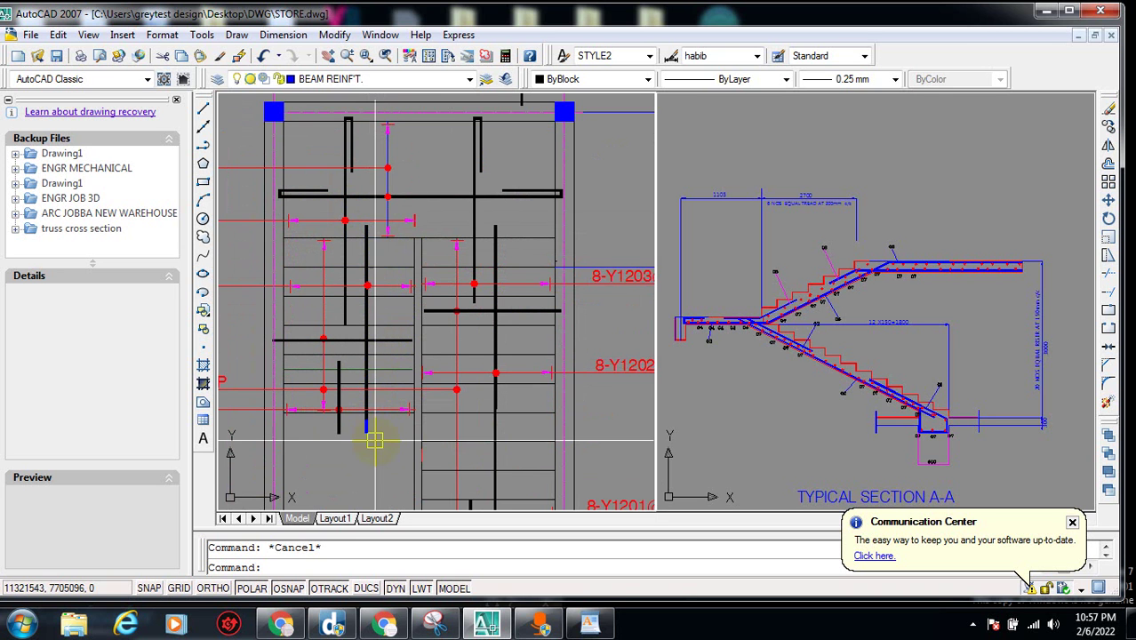
scroll(758, 315, up, 4)
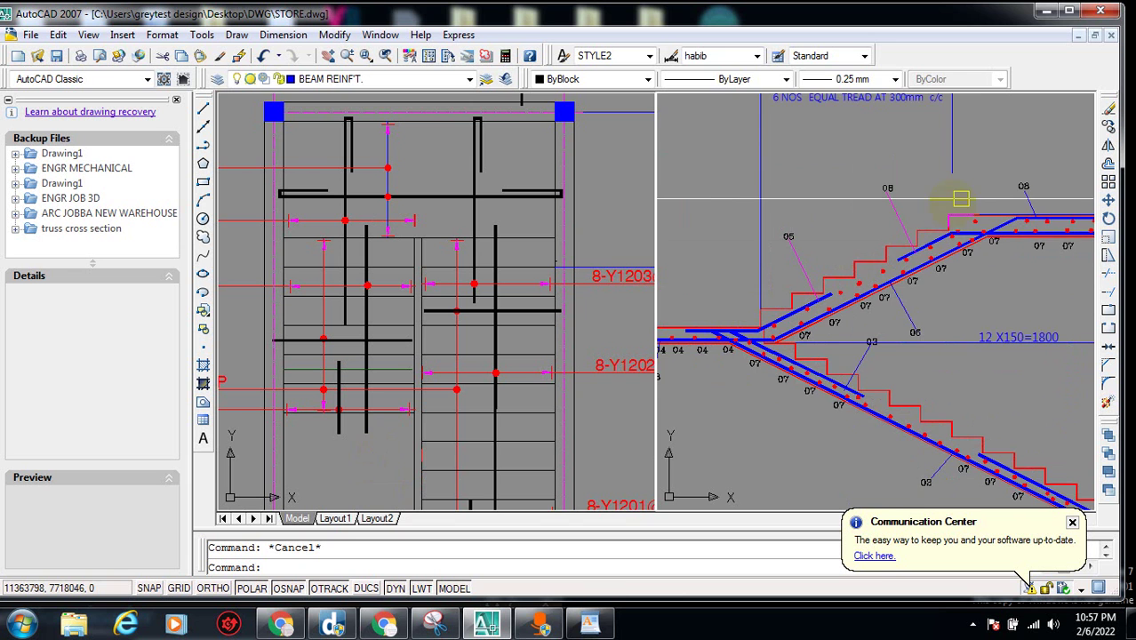
Step: Review the top slab bars and the intermediate landing bars at either end of the upper flight in the section
scroll(829, 253, down, 4)
scroll(917, 256, up, 4)
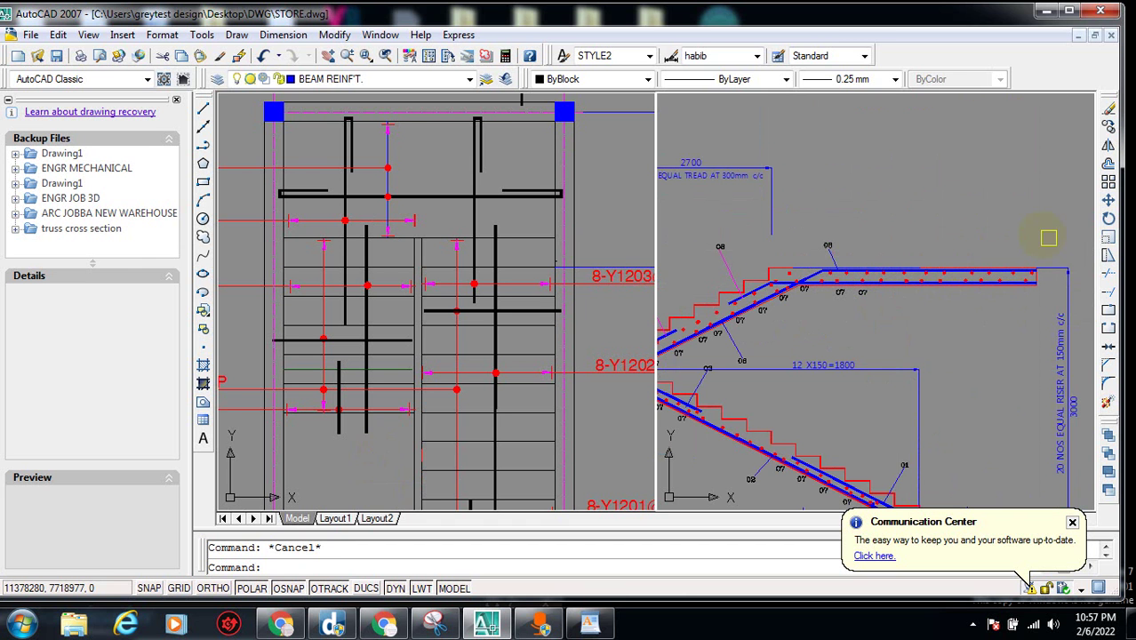
scroll(871, 347, down, 3)
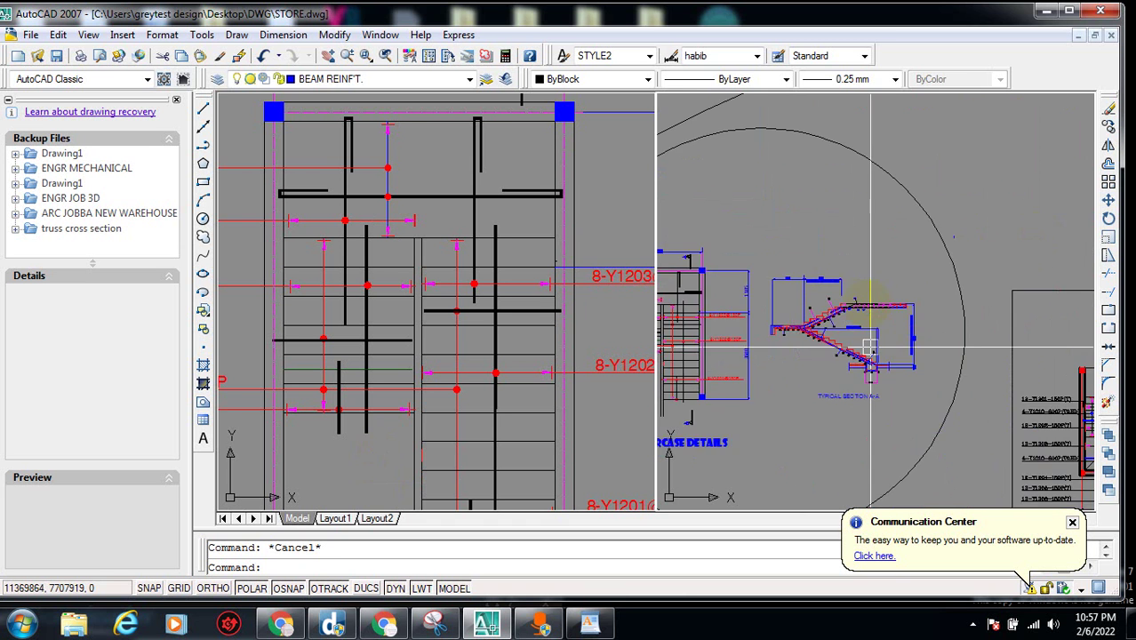
scroll(871, 347, up, 6)
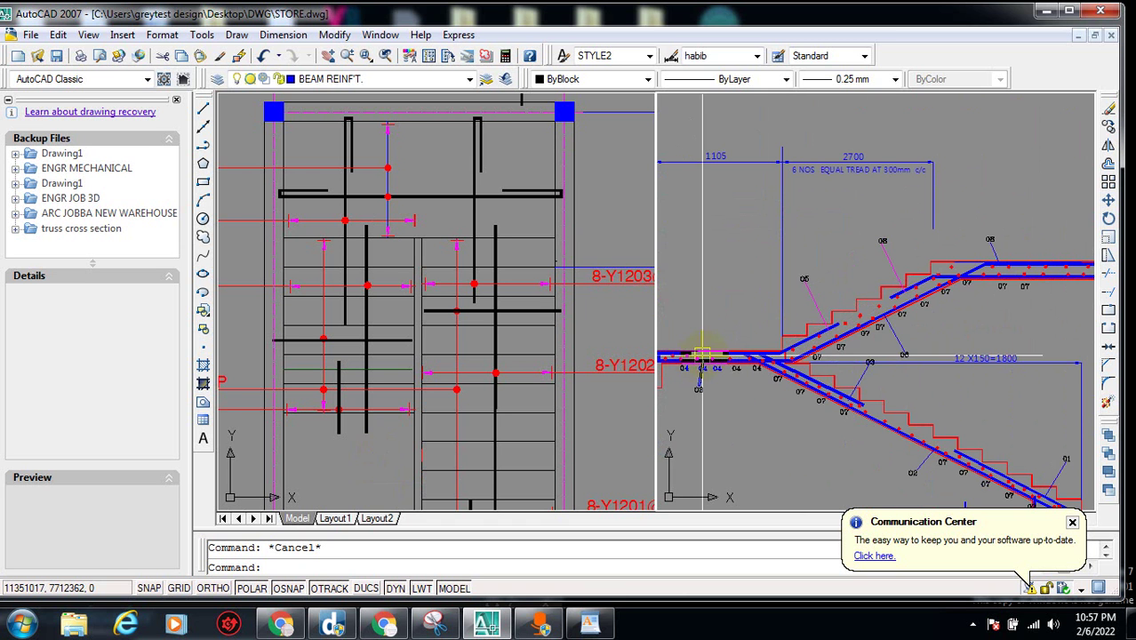
Step: Follow the lower flight in the section from the intermediate landing to the base beam and examine bars 01 and 02
scroll(684, 354, down, 1)
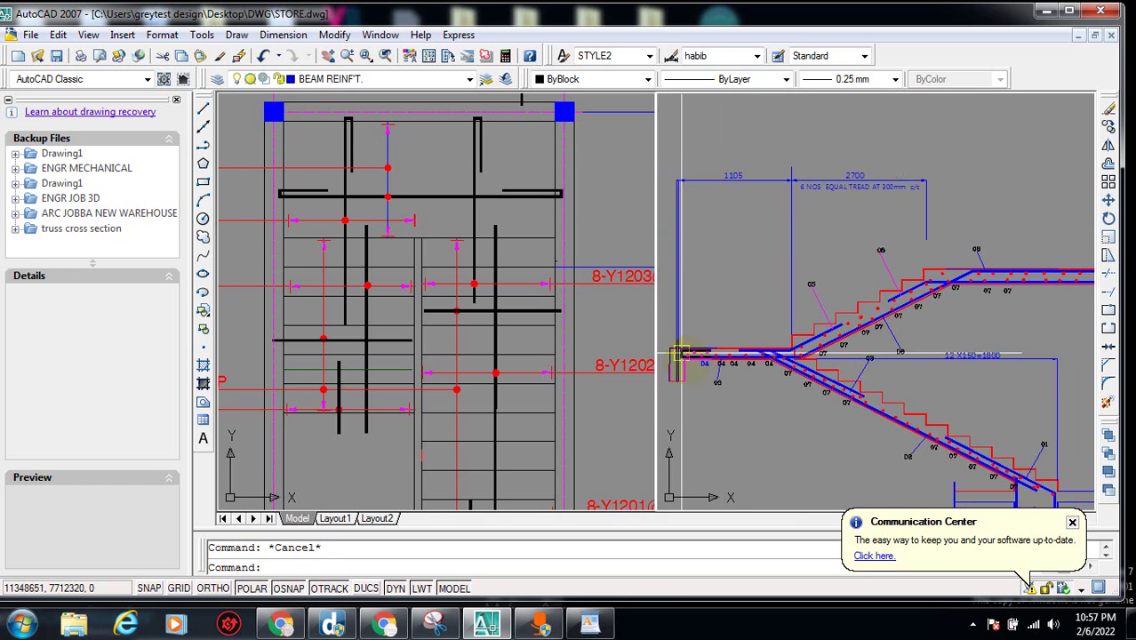
middle_drag(1011, 480, 882, 409)
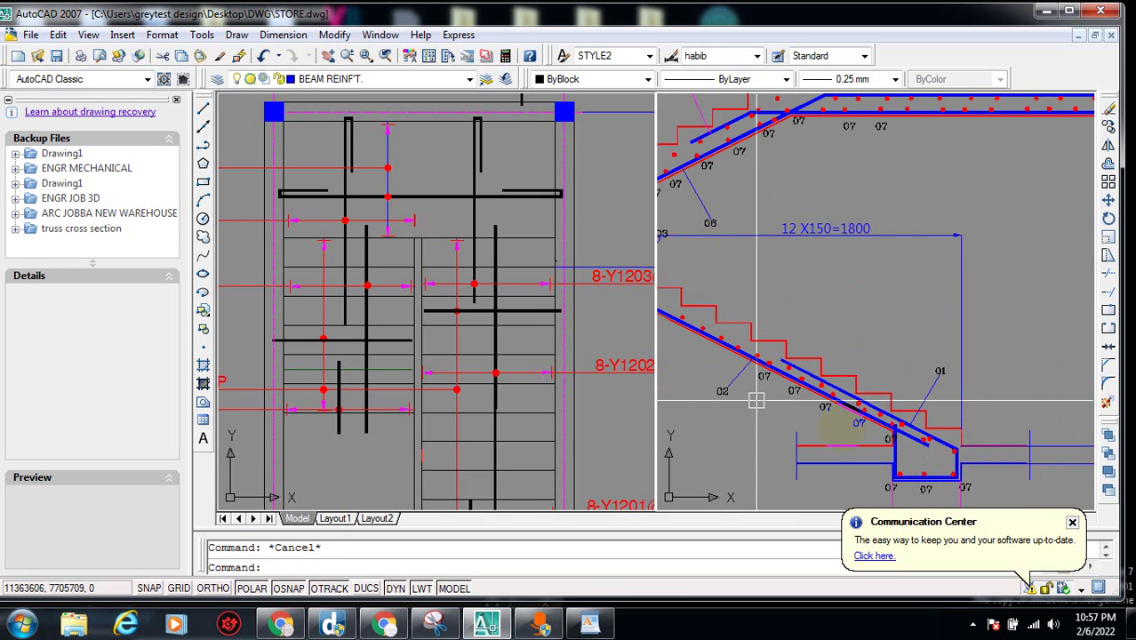
scroll(922, 485, up, 2)
Step: Locate the 8-Y1201@150P starter bar and the adjacent long bar at the foot of the longer flight on the plan
scroll(445, 356, down, 3)
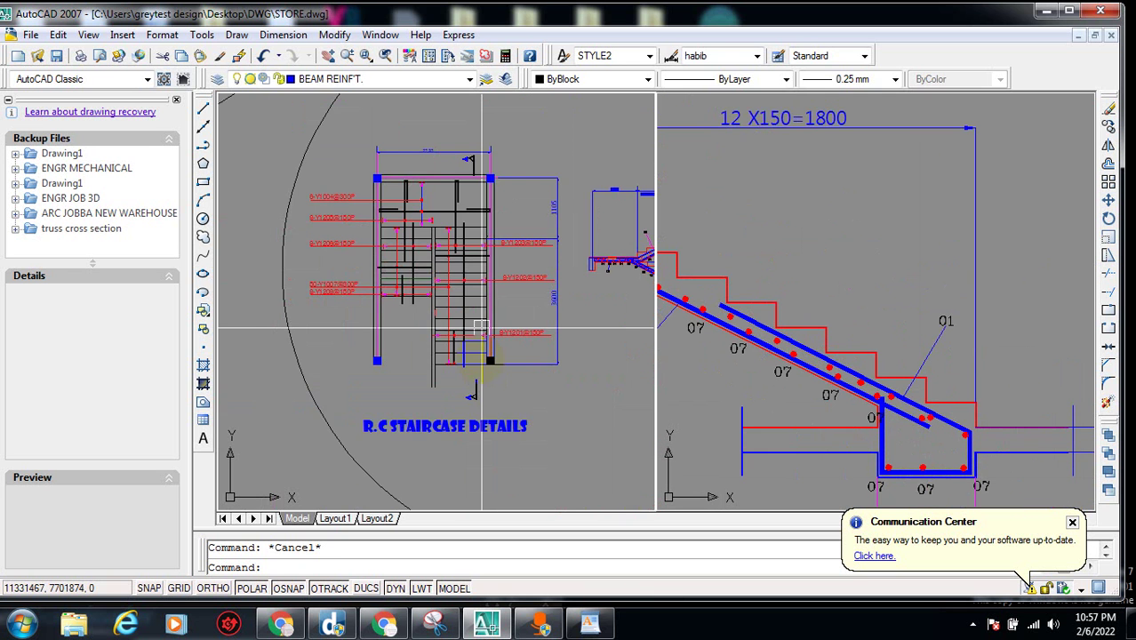
scroll(425, 330, up, 4)
scroll(425, 331, down, 2)
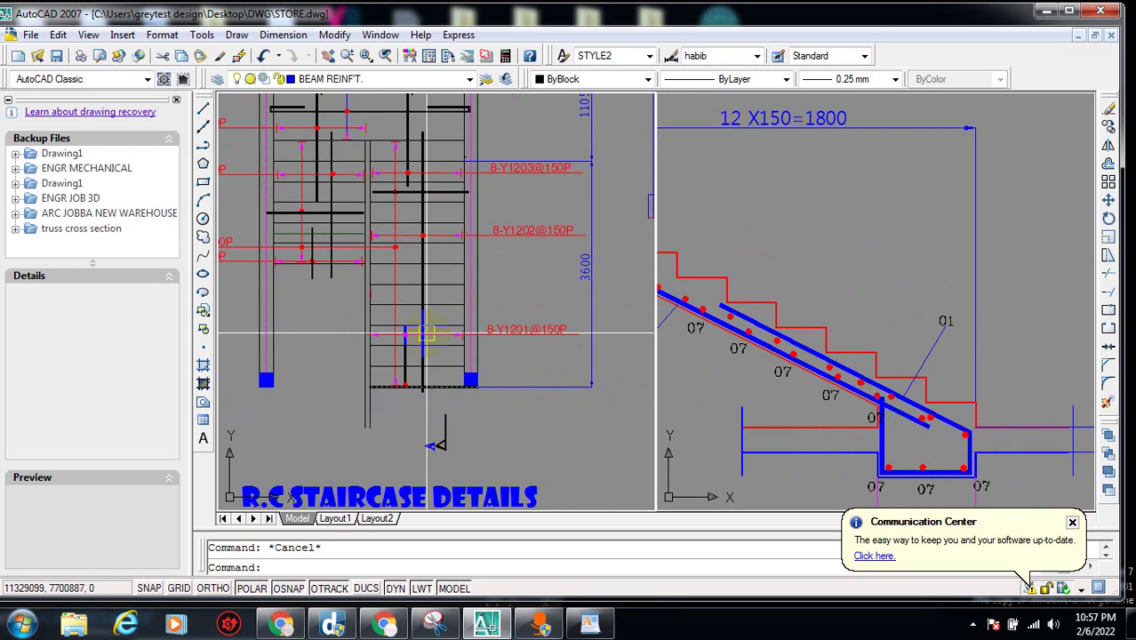
scroll(426, 332, up, 3)
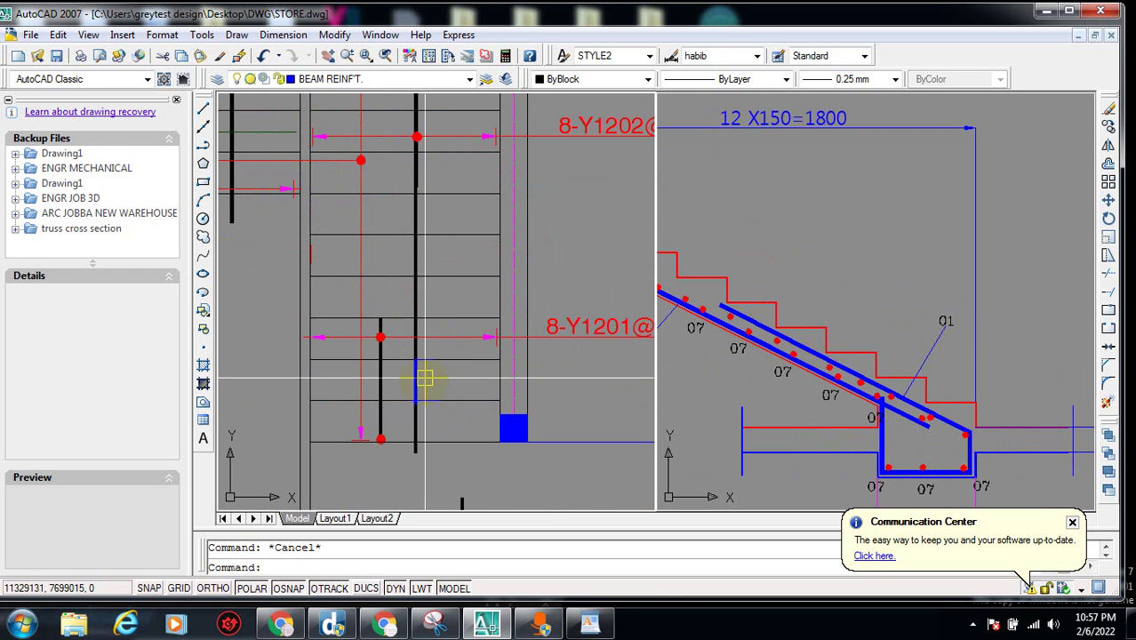
scroll(425, 383, down, 2)
Step: Trace the lower flight's bottom bar in the section from the base up to the intermediate landing
click(722, 389)
scroll(722, 388, up, 1)
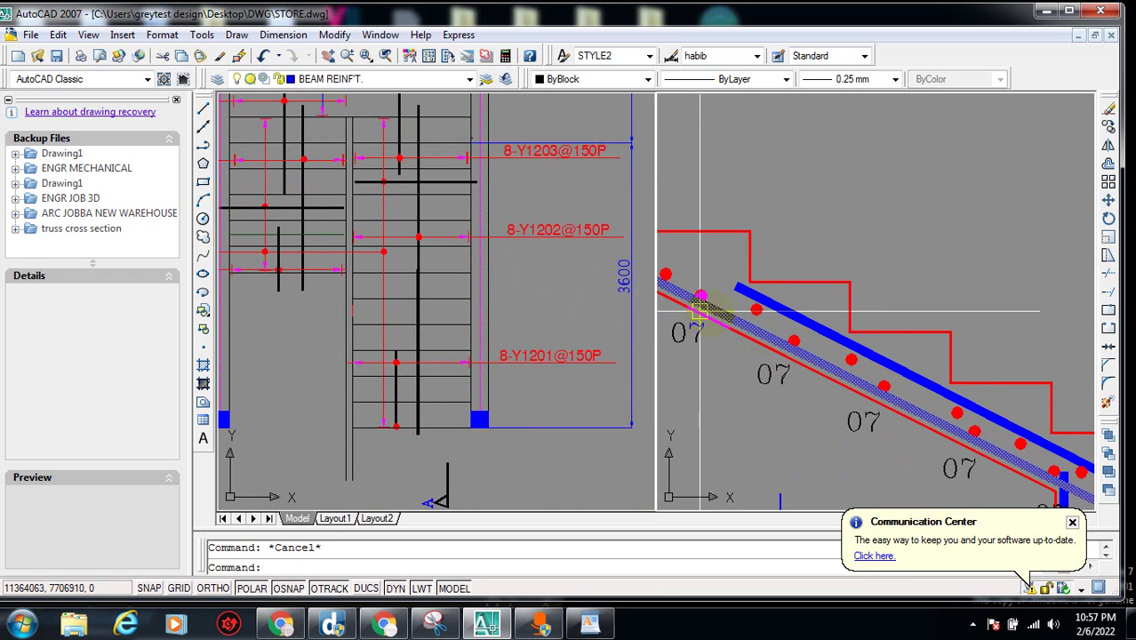
scroll(804, 378, down, 2)
scroll(805, 378, down, 3)
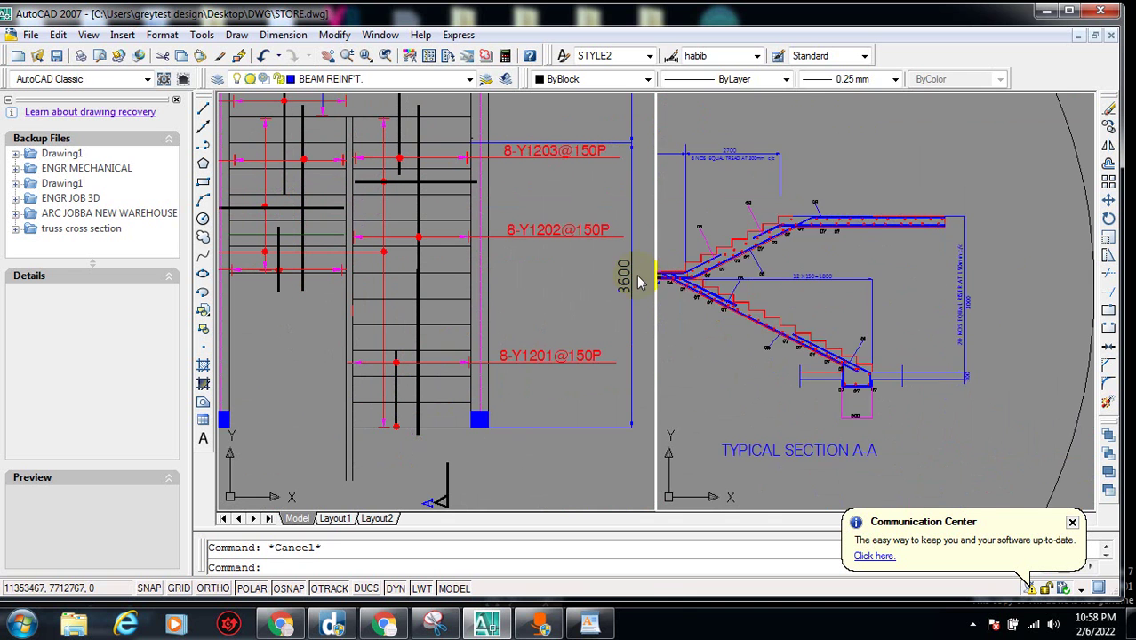
scroll(662, 280, up, 6)
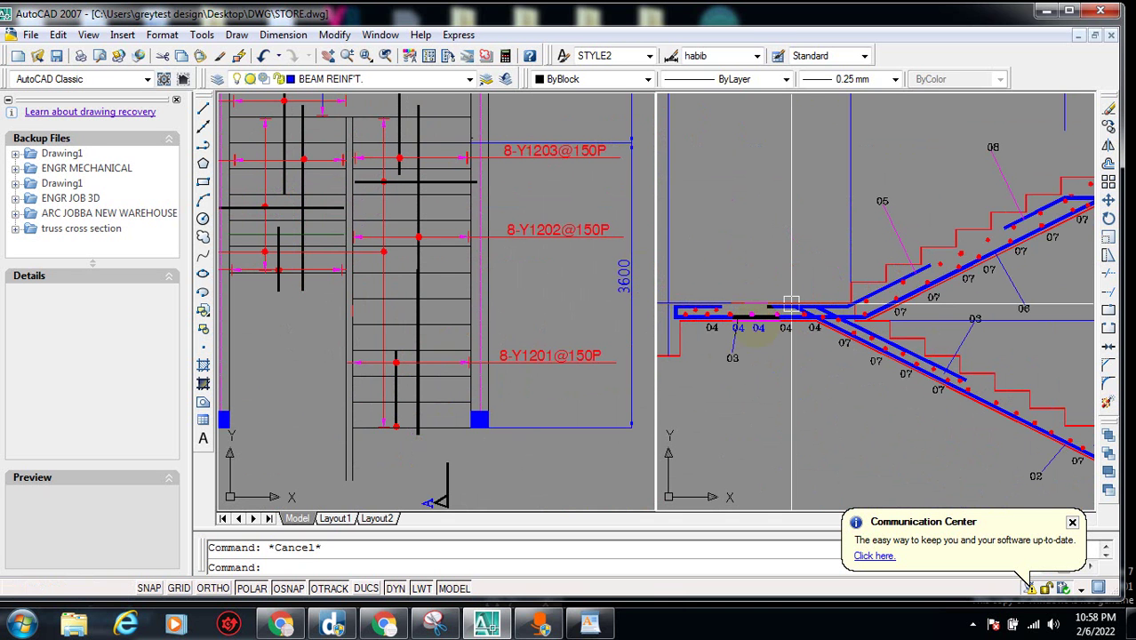
Step: Examine the hooked bar running from the landing edge into the longer flight on the plan
click(386, 279)
scroll(400, 284, down, 2)
scroll(410, 295, up, 2)
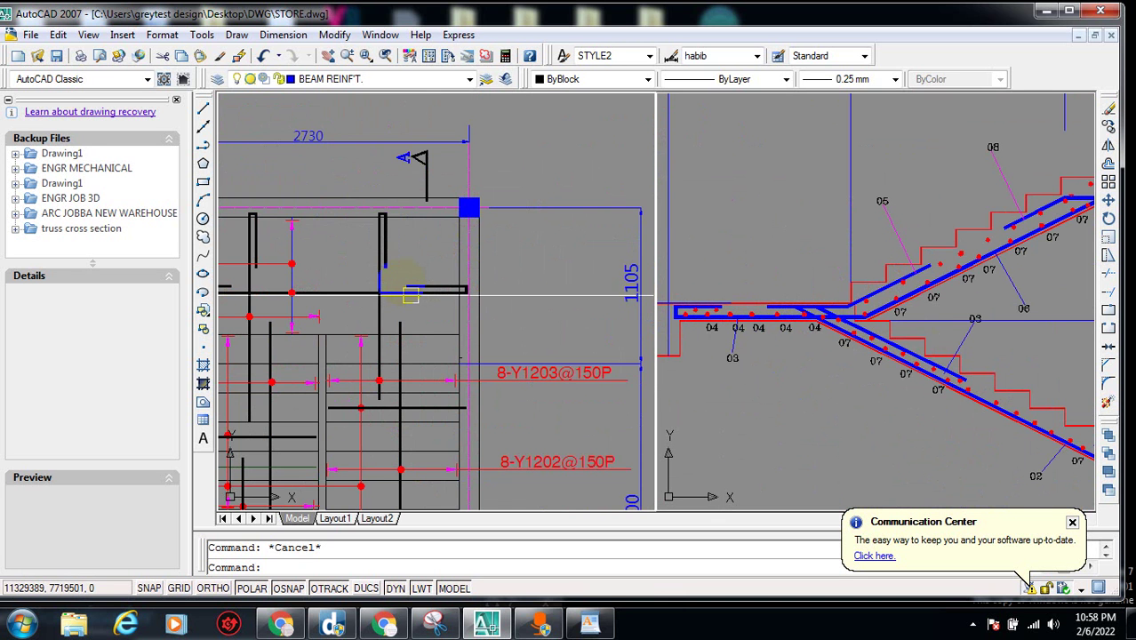
scroll(389, 341, up, 1)
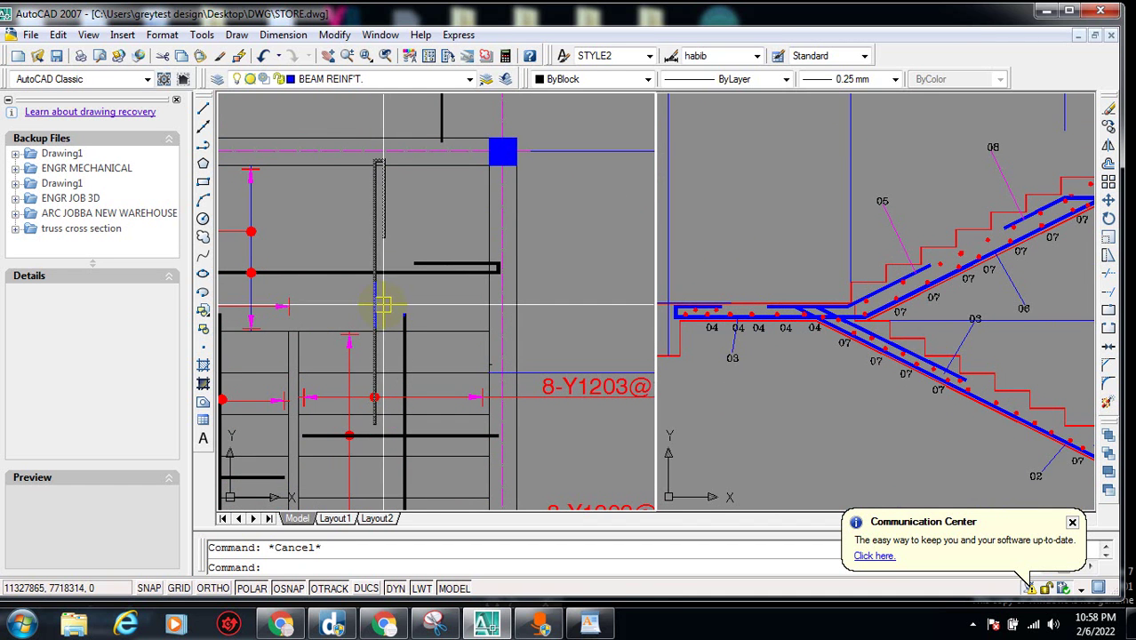
click(375, 301)
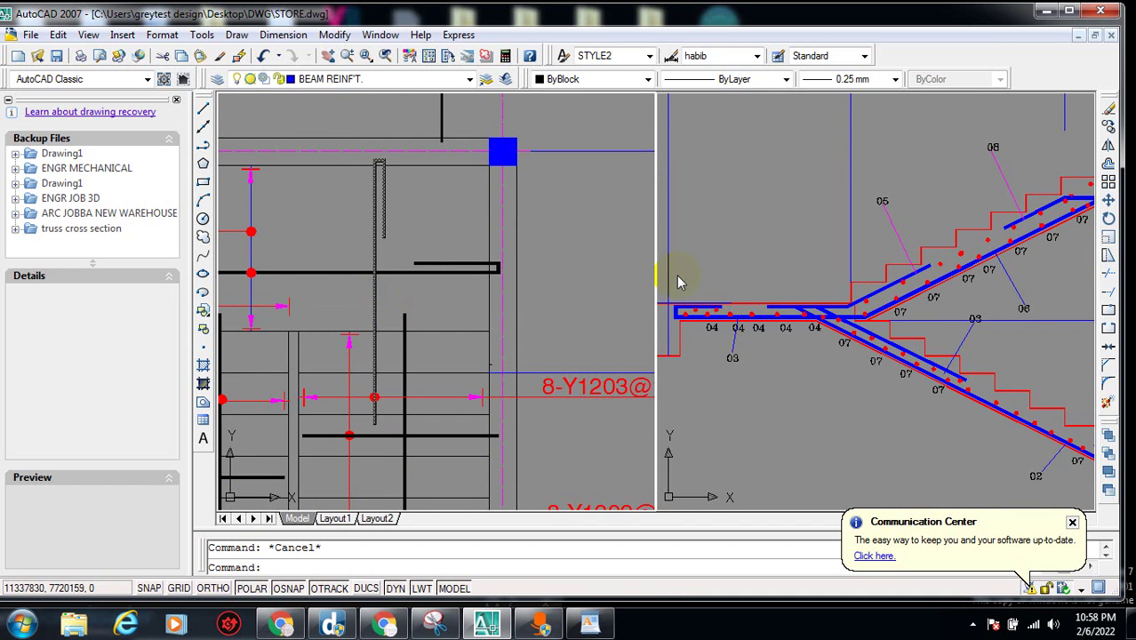
Step: Relate the hooked landing bar on the plan to the U-shaped end of bar 03 in the section
click(677, 295)
scroll(675, 308, up, 2)
scroll(677, 313, up, 3)
scroll(678, 313, down, 4)
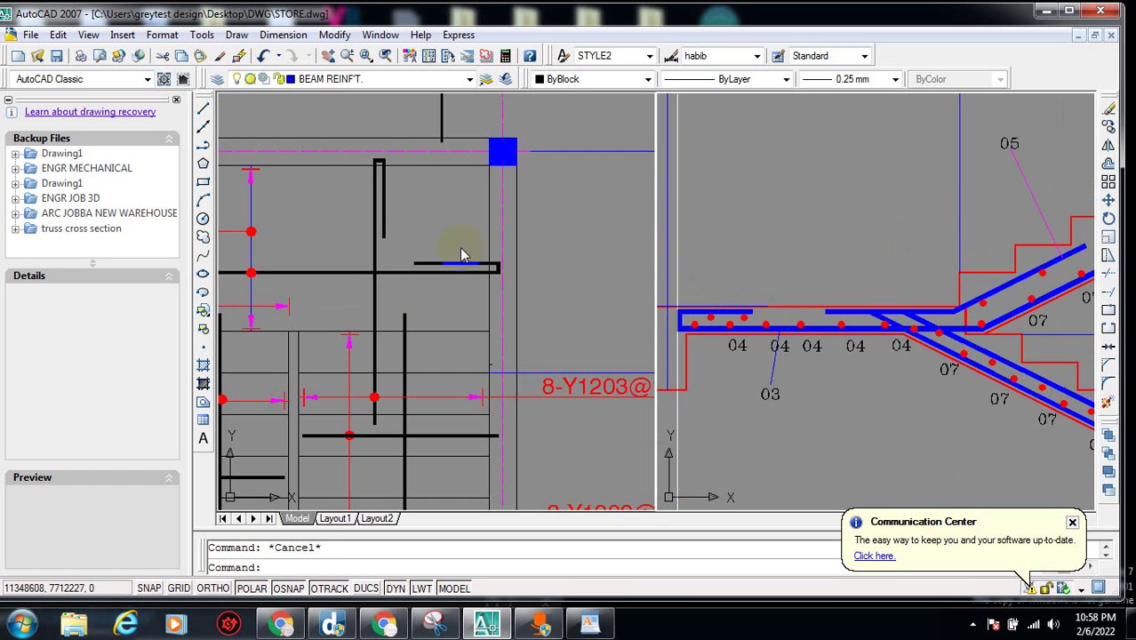
click(462, 255)
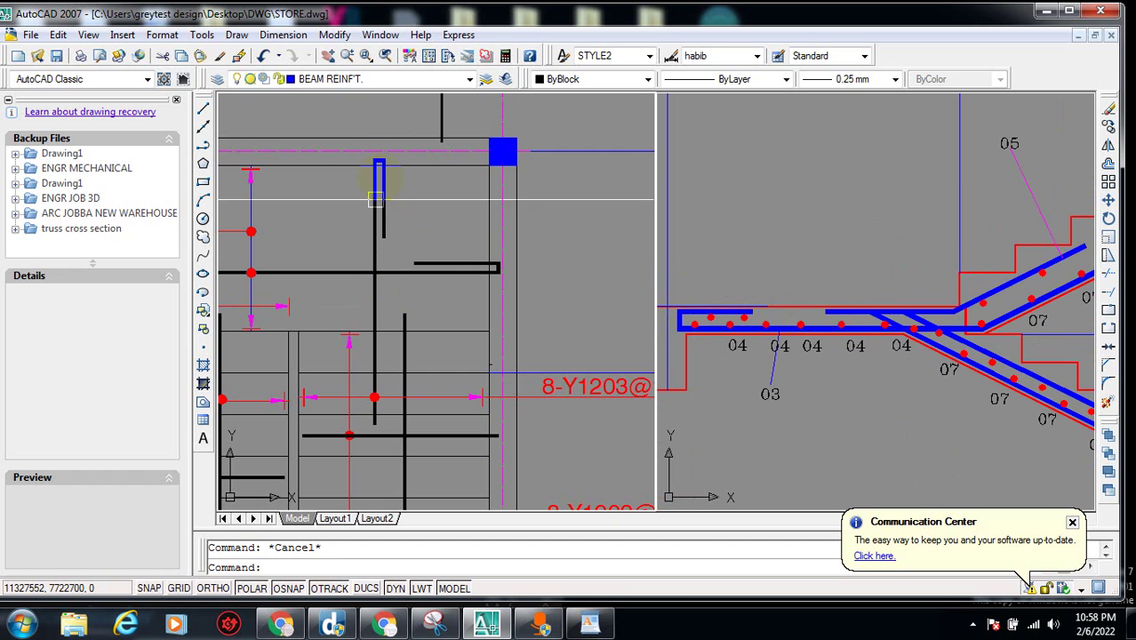
click(712, 418)
scroll(695, 330, up, 2)
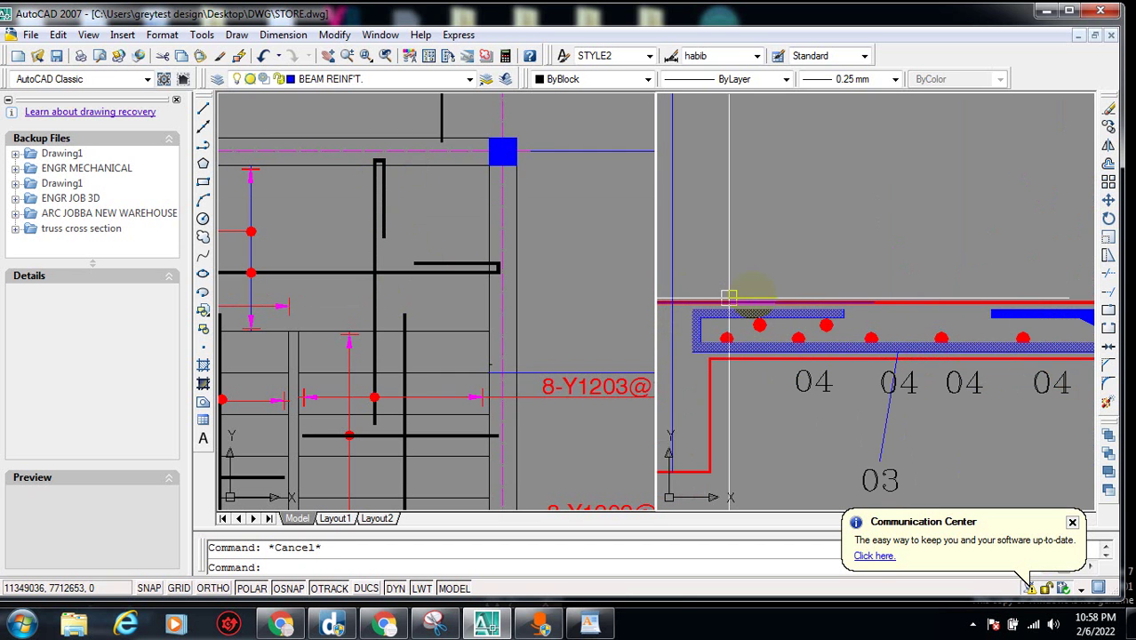
scroll(695, 344, down, 1)
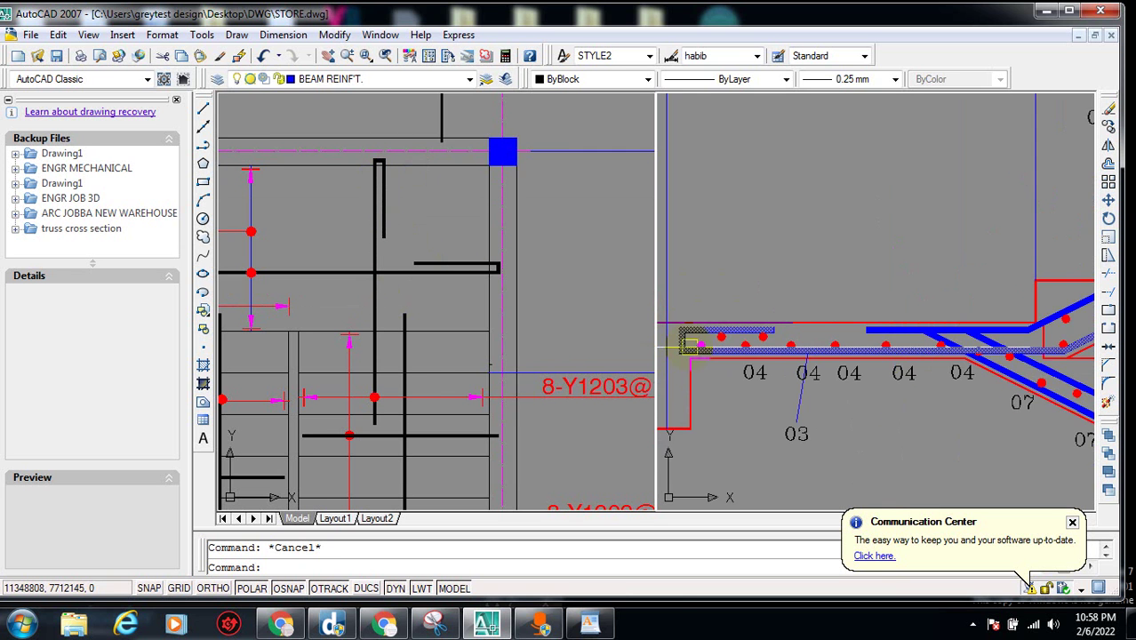
Step: Compare the two hooked landing bars on the plan and read the 8-Y1203@150P callout
scroll(411, 272, down, 1)
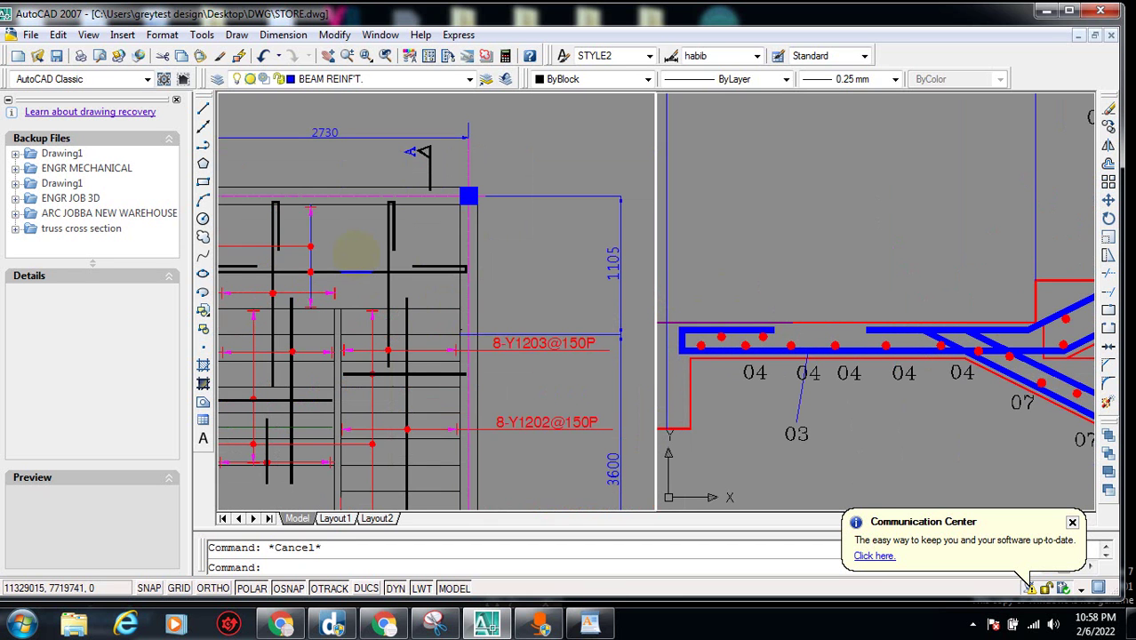
click(297, 246)
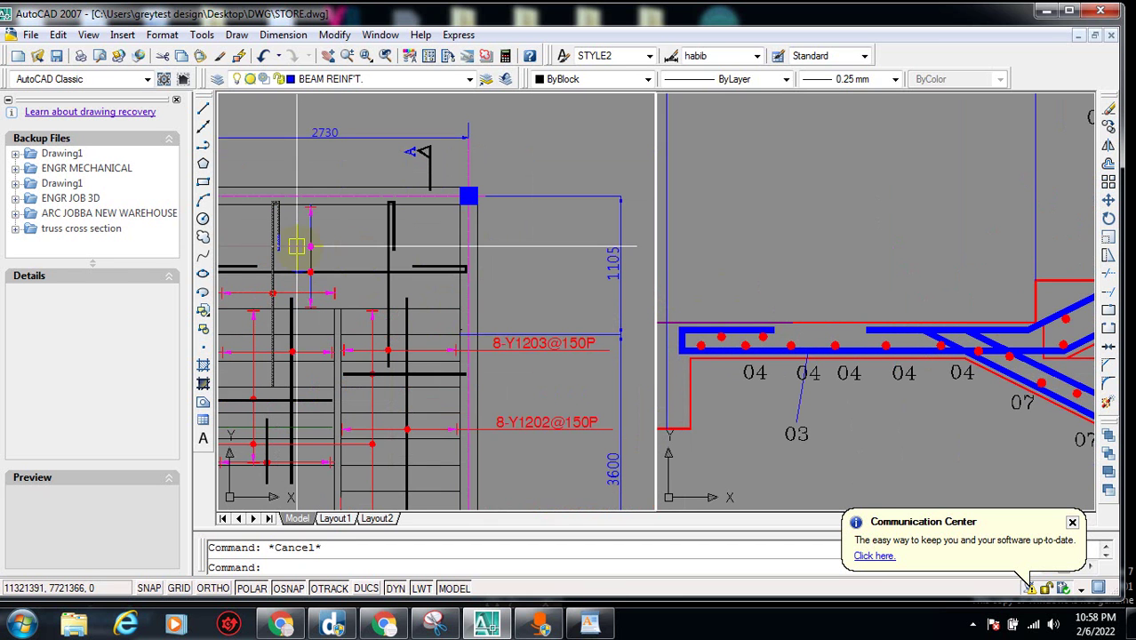
click(809, 388)
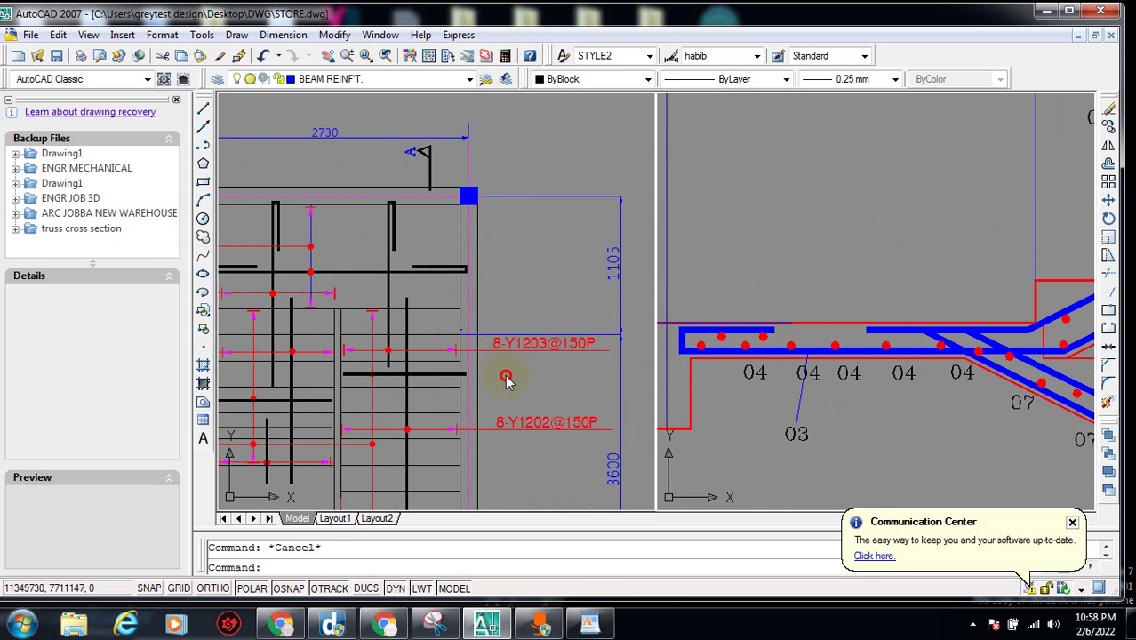
scroll(505, 380, up, 4)
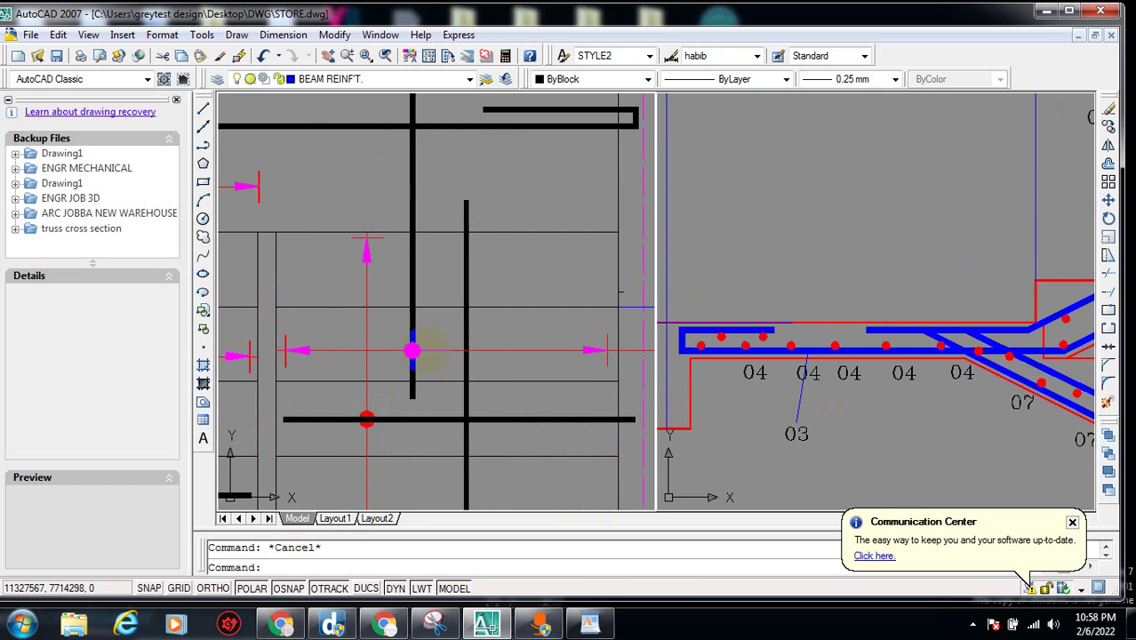
scroll(563, 378, up, 2)
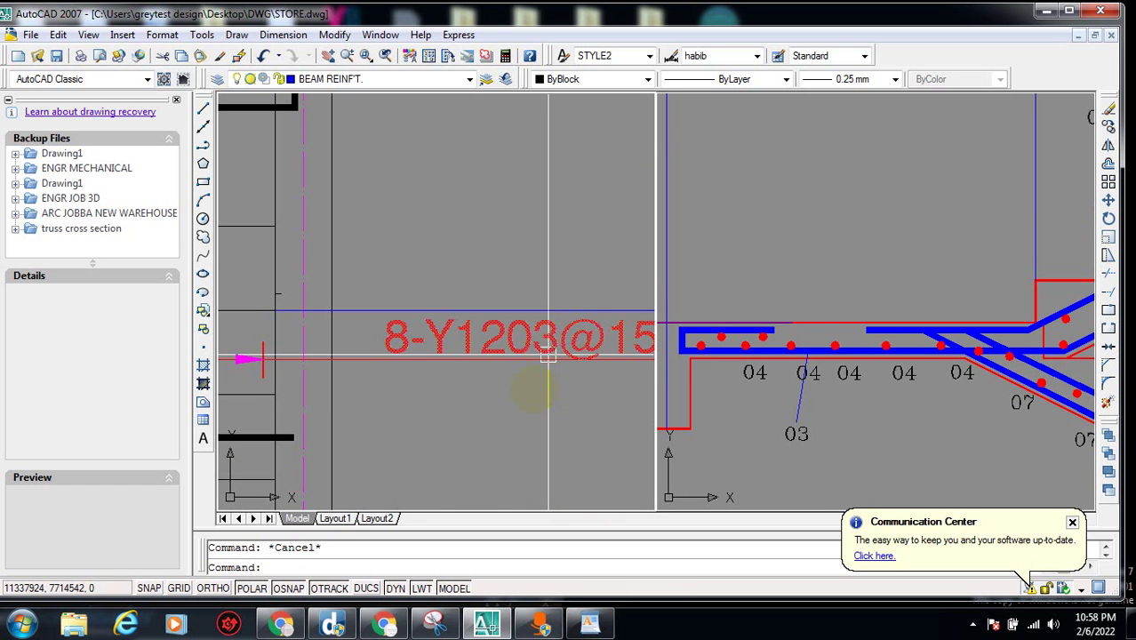
scroll(596, 313, down, 5)
Step: Examine the transverse bar with hooked ends that spans the full width of the landing on the plan
click(731, 380)
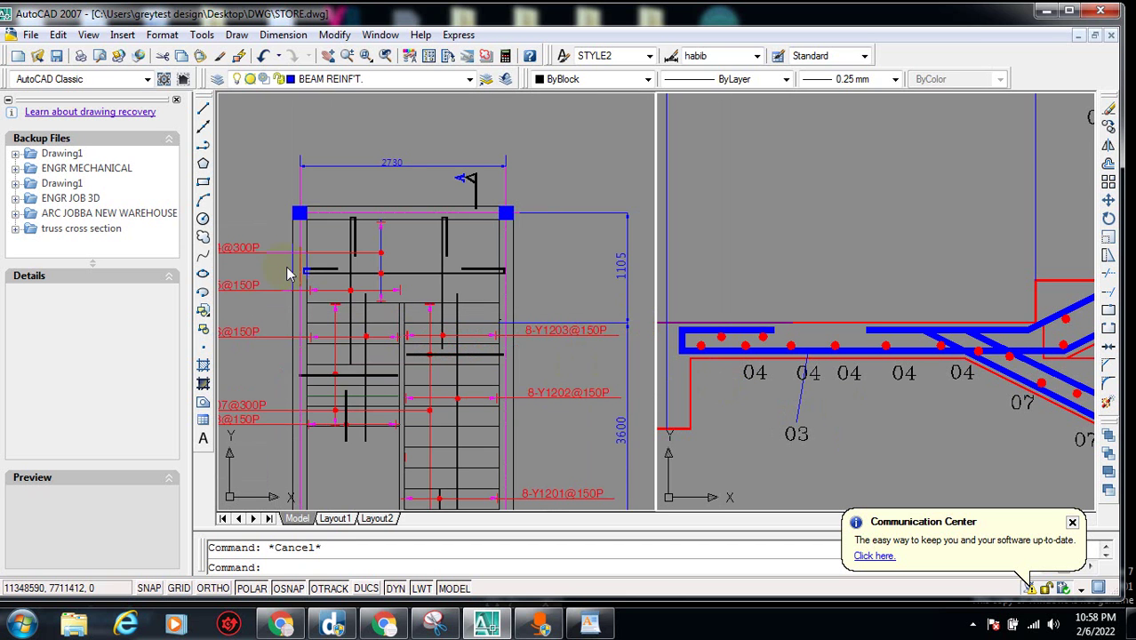
click(321, 292)
scroll(322, 291, up, 3)
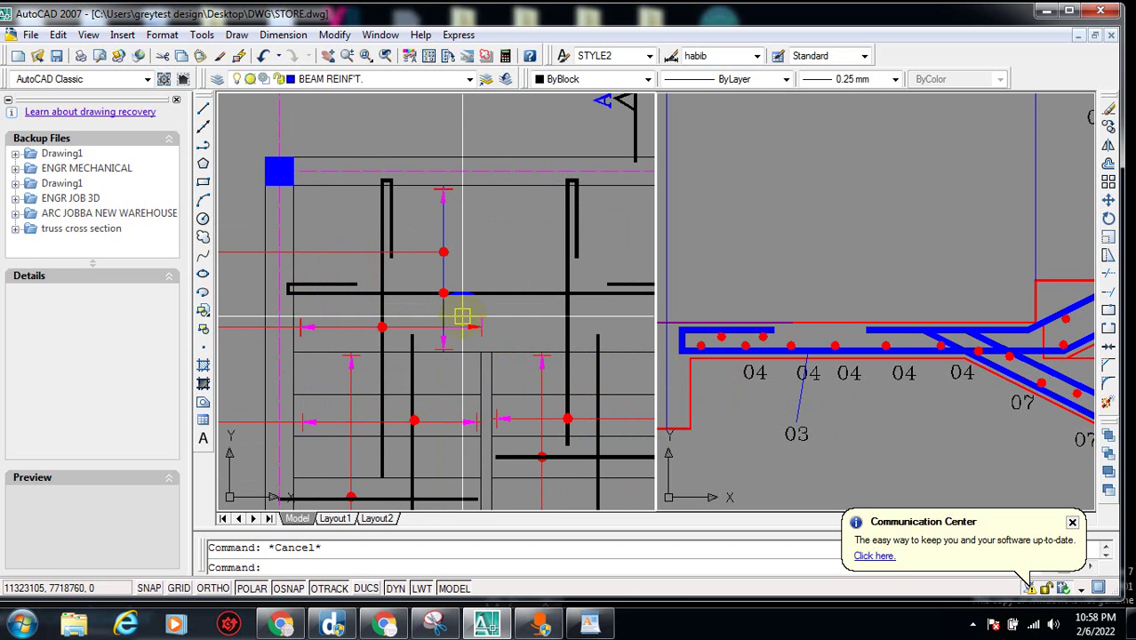
click(480, 291)
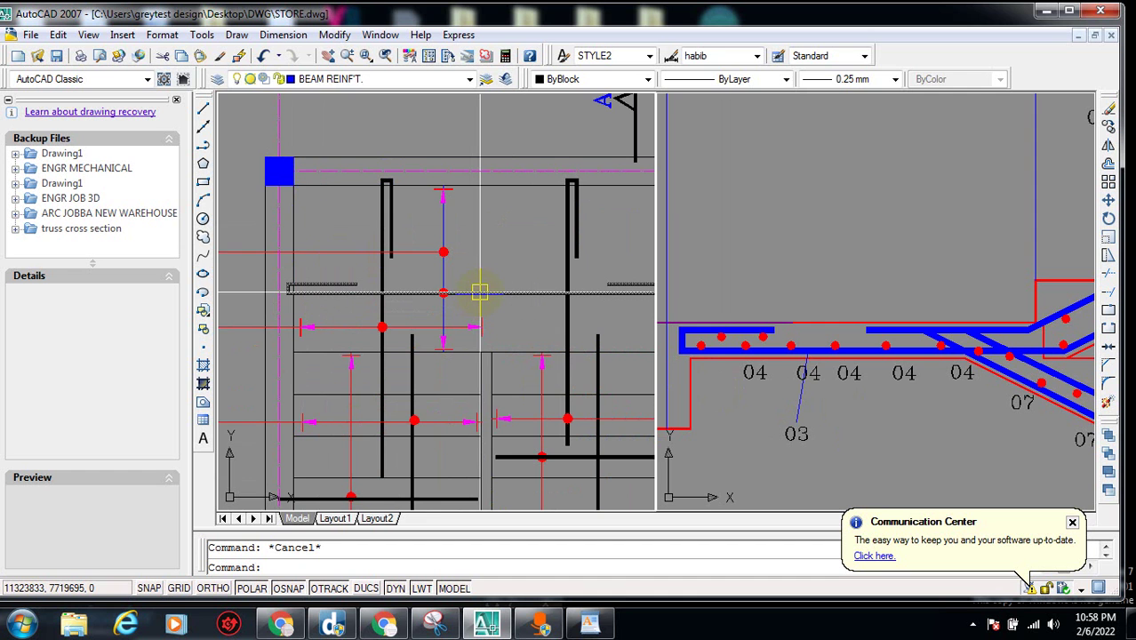
key(Escape)
Step: Relate the dots marked 04 in the landing section to the transverse landing bar on the plan
click(806, 406)
scroll(699, 346, up, 3)
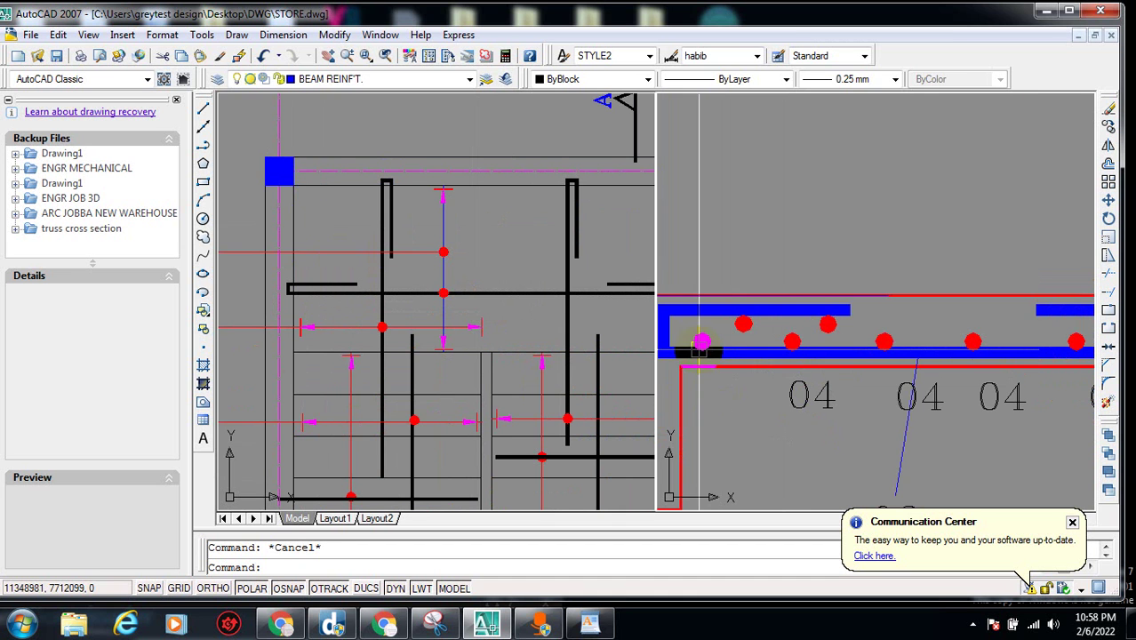
scroll(699, 347, down, 2)
click(808, 359)
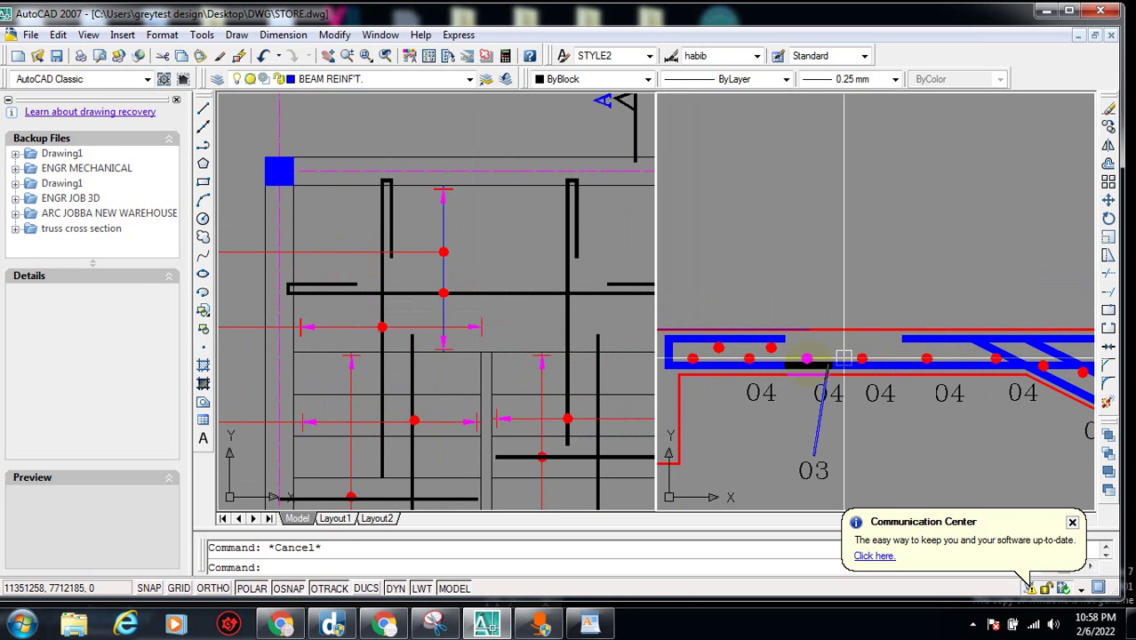
click(807, 359)
click(414, 280)
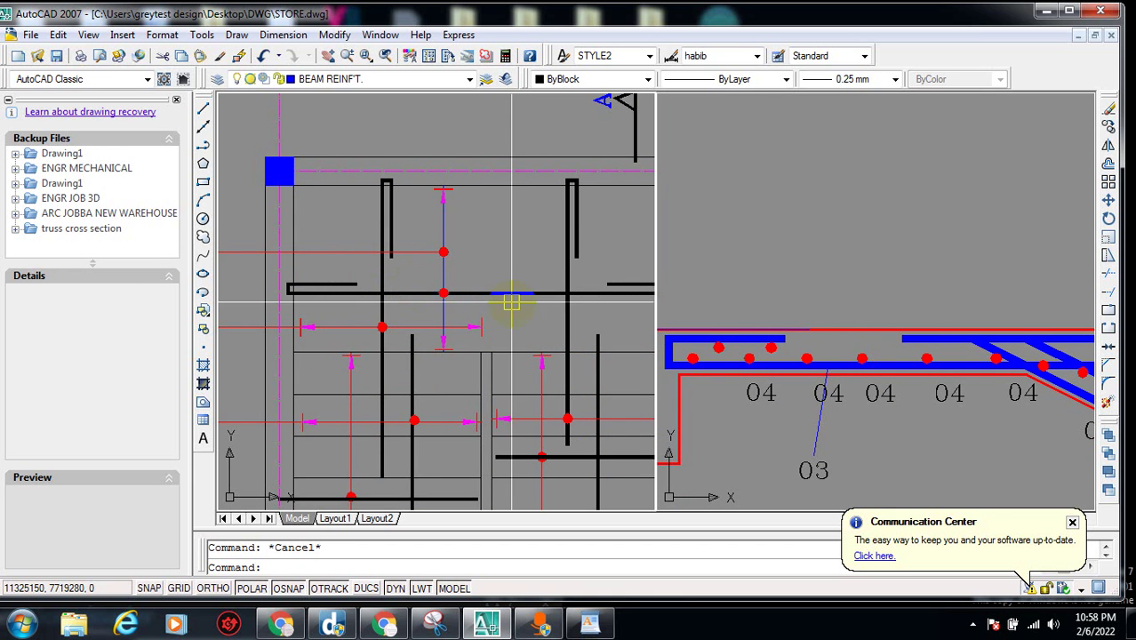
click(749, 389)
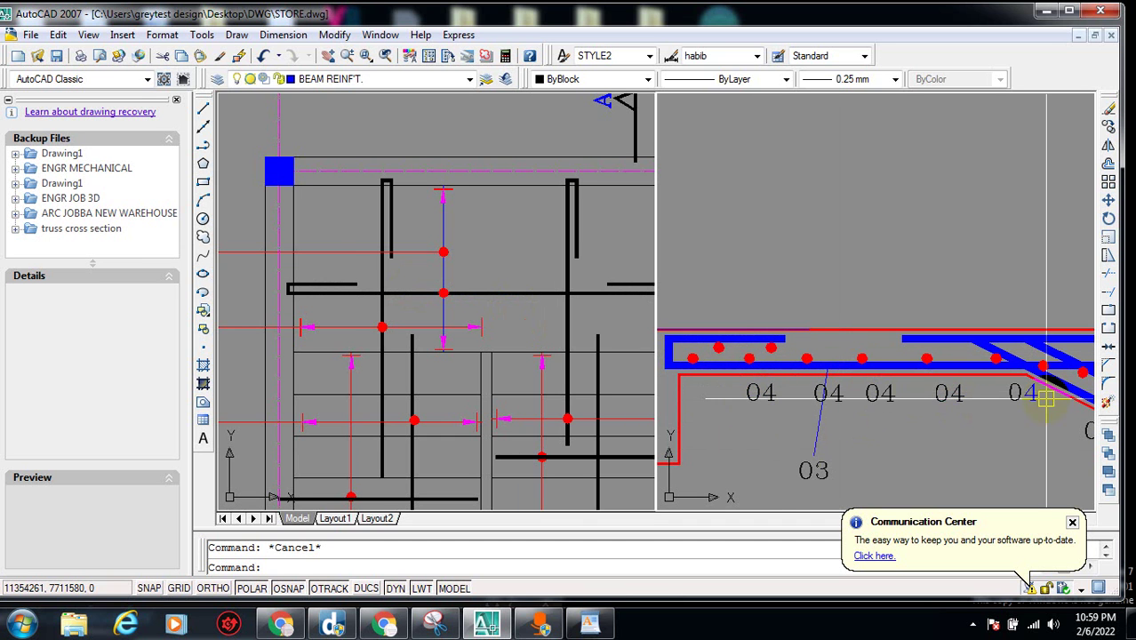
click(351, 327)
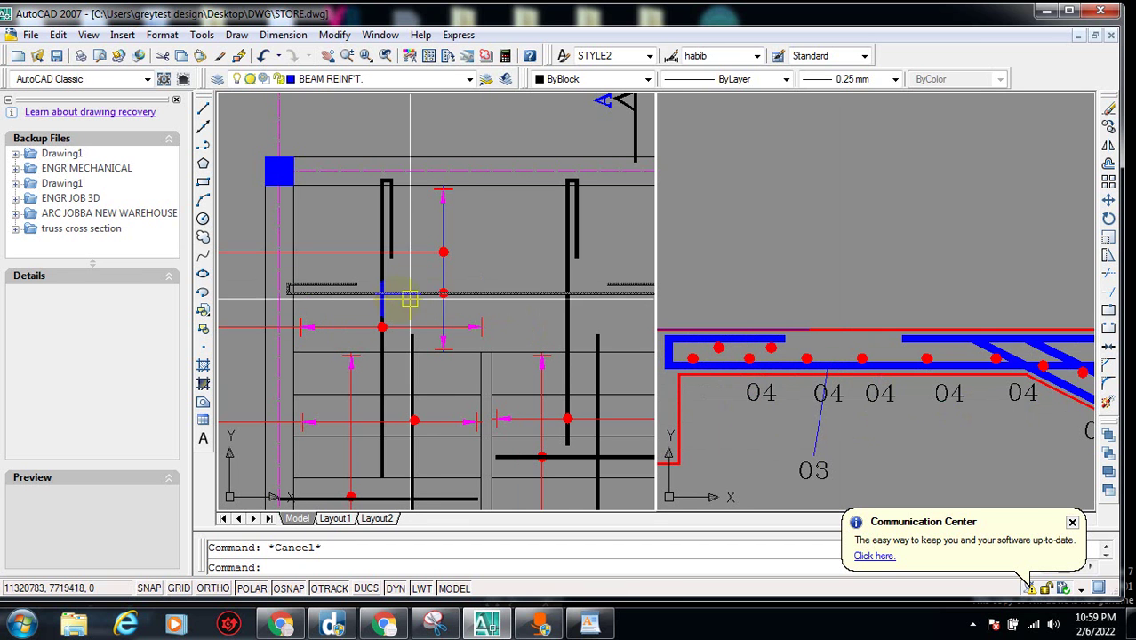
Step: Select the leader of the transverse landing bar's callout, read 6-Y1004@300P, and clear the selection
scroll(526, 274, down, 4)
click(373, 263)
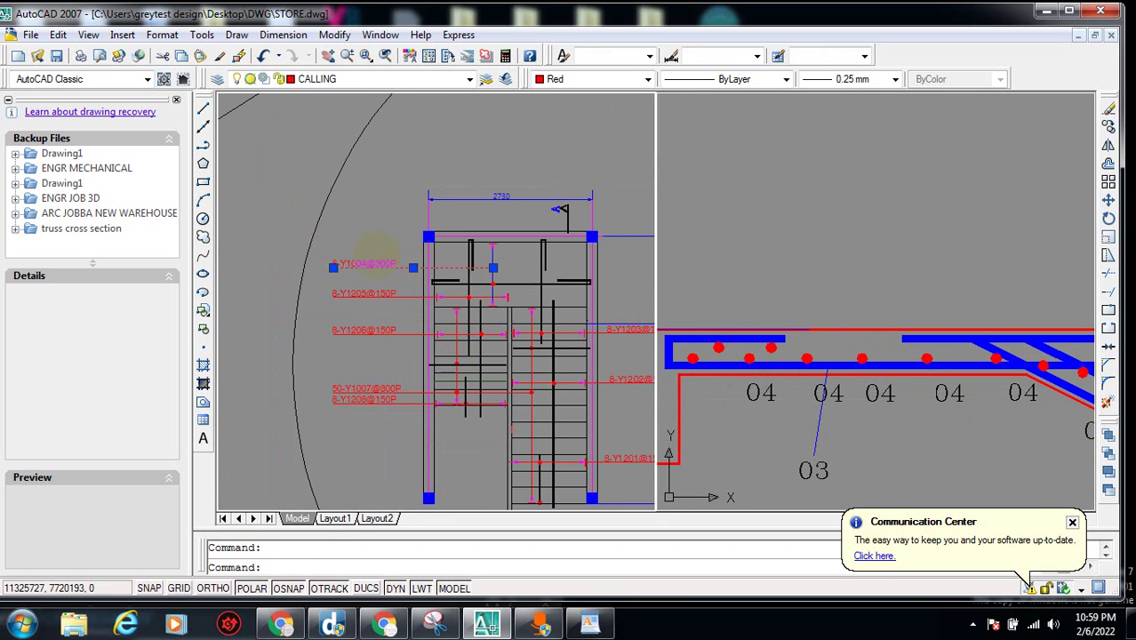
scroll(361, 256, up, 4)
scroll(348, 278, up, 2)
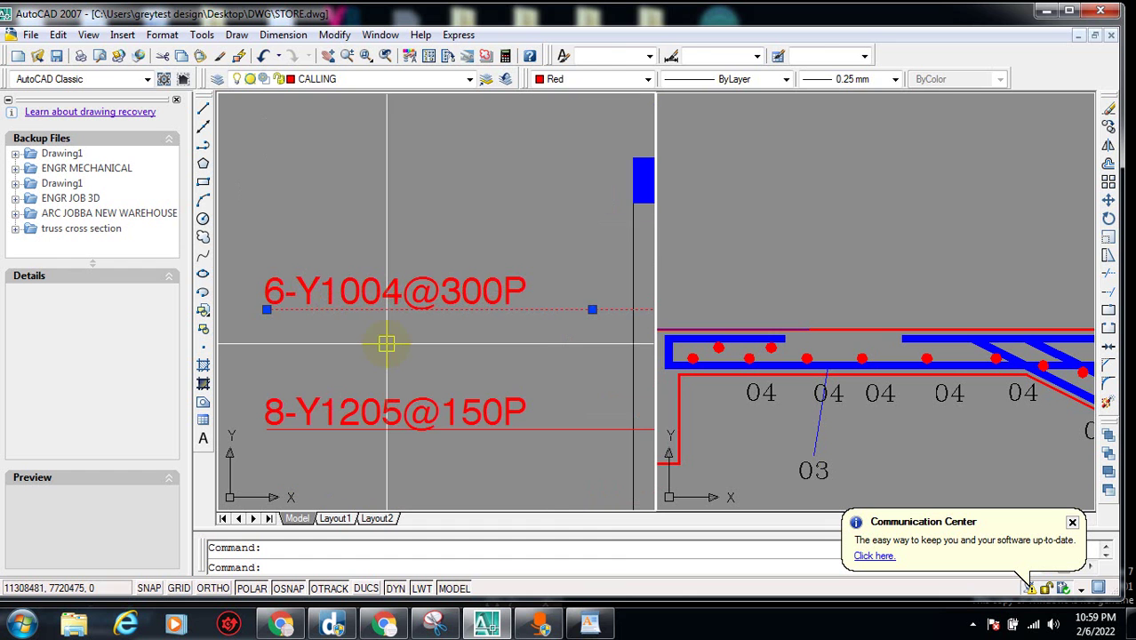
key(Escape)
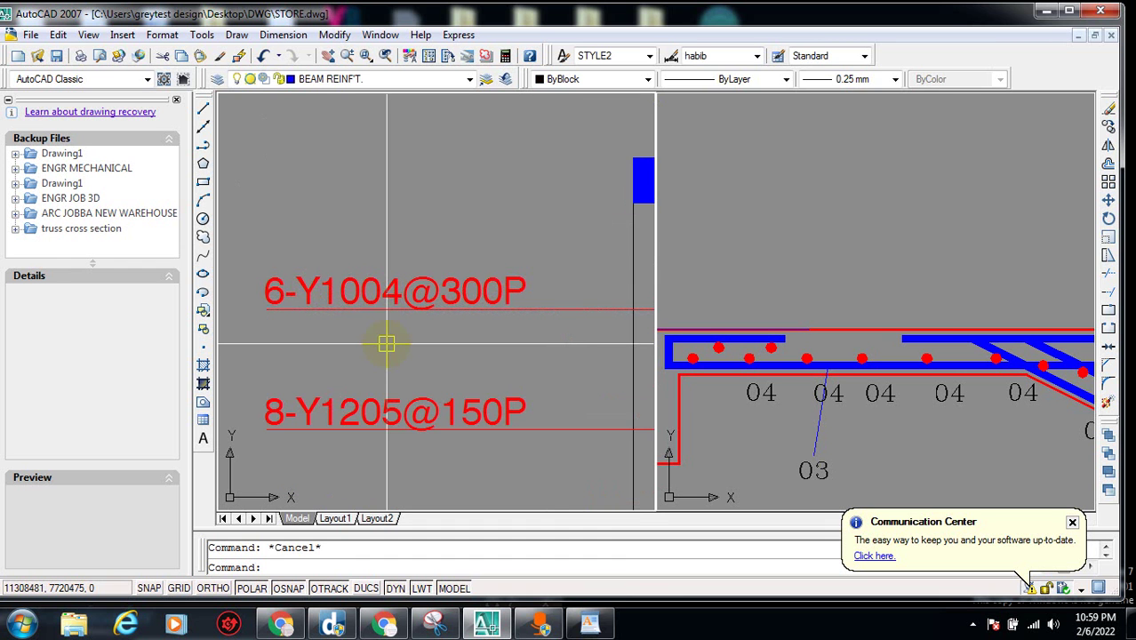
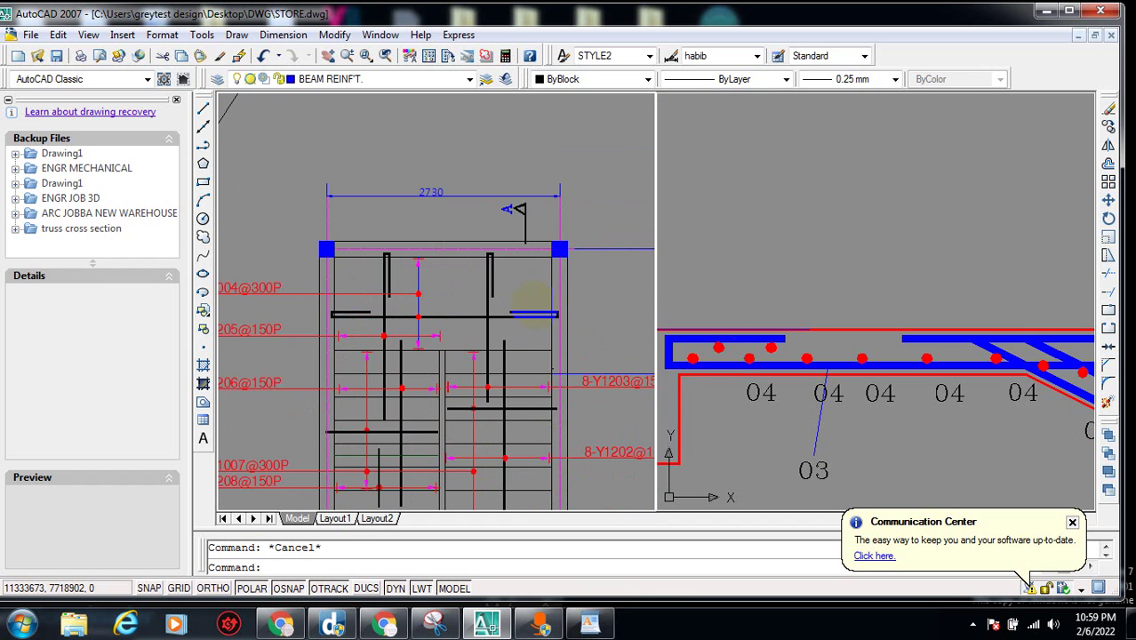
Step: Review the hooked landing bar and the long bar of the longer flight where they overlap near the landing on the plan
scroll(531, 298, up, 1)
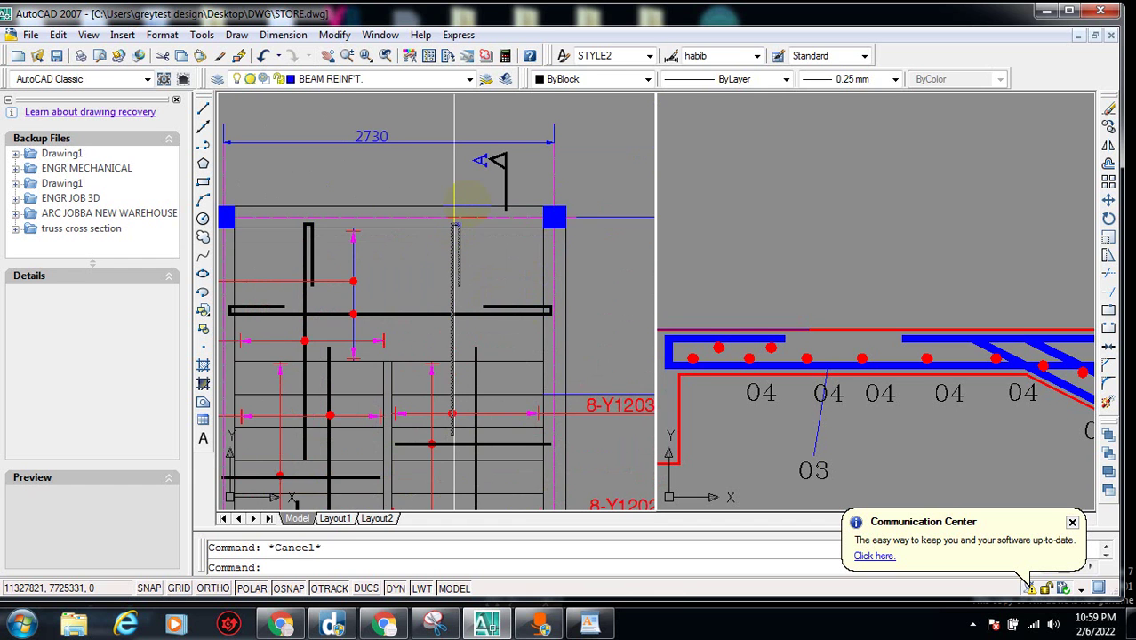
scroll(491, 458, down, 1)
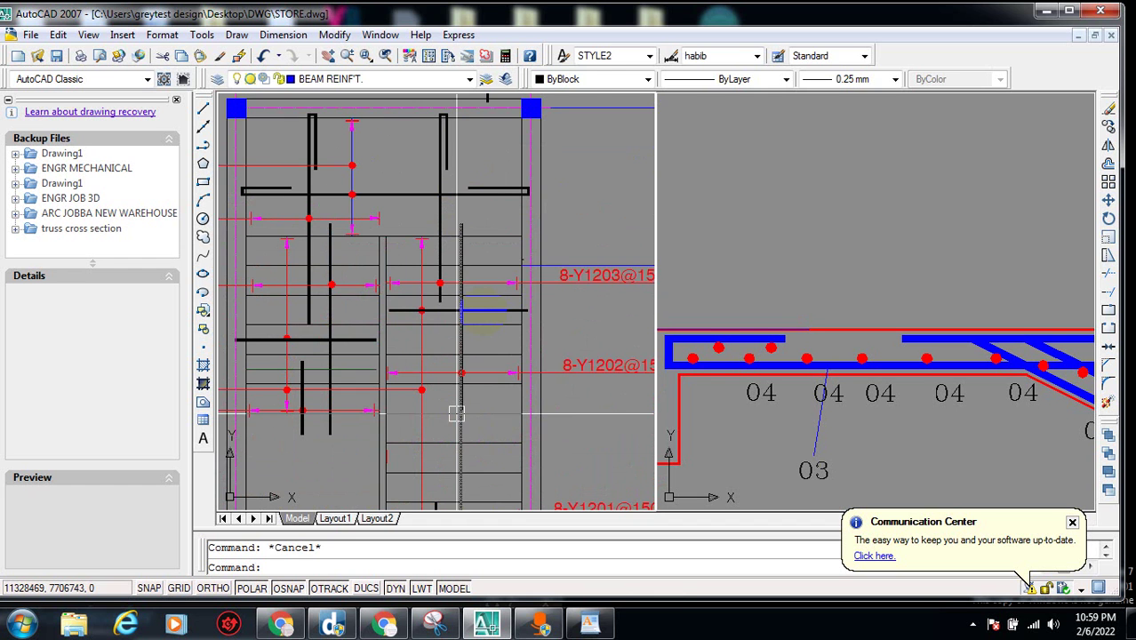
scroll(455, 284, up, 2)
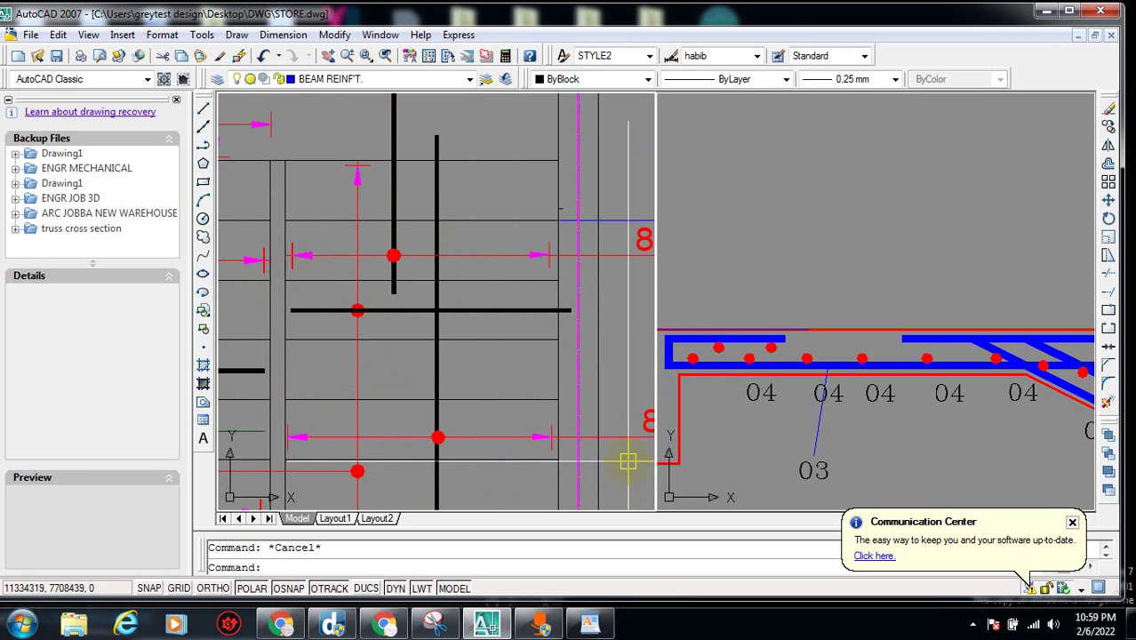
Step: Select the range line of the longer flight's transverse bars, relate it to the dots along the lower flight in the section, and clear the selection
click(359, 414)
scroll(383, 418, down, 2)
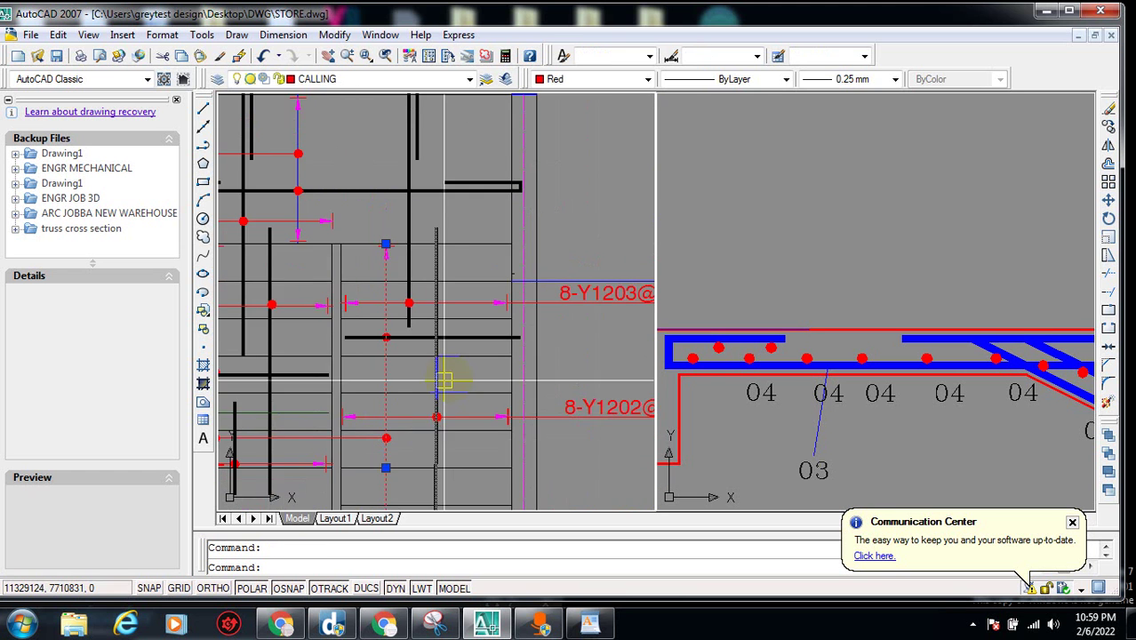
scroll(427, 445, up, 3)
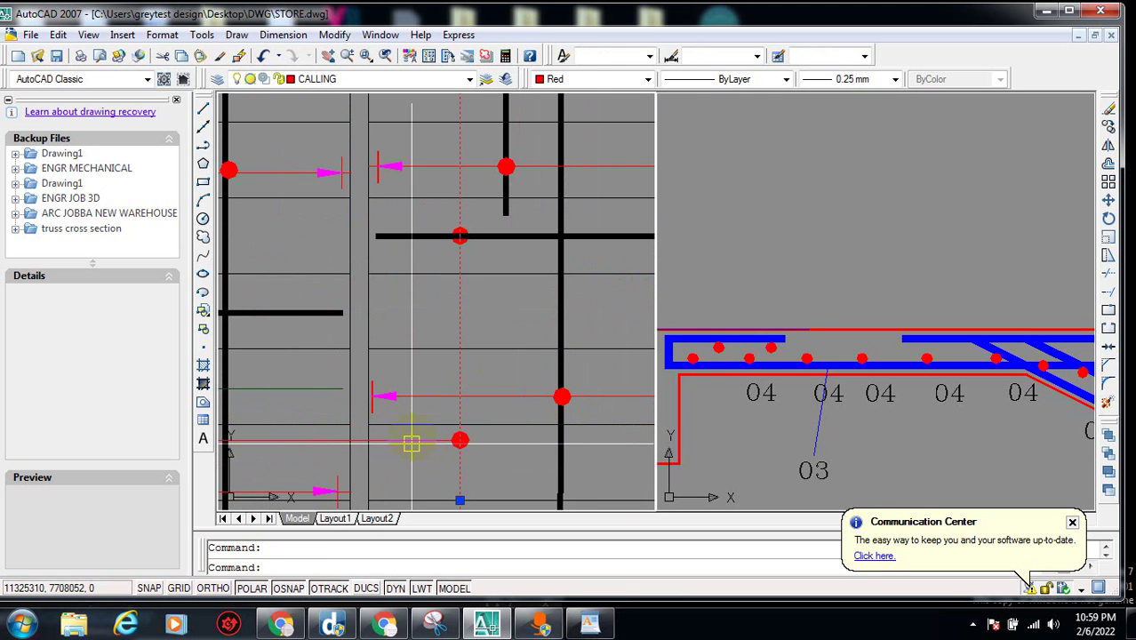
middle_drag(909, 463, 924, 400)
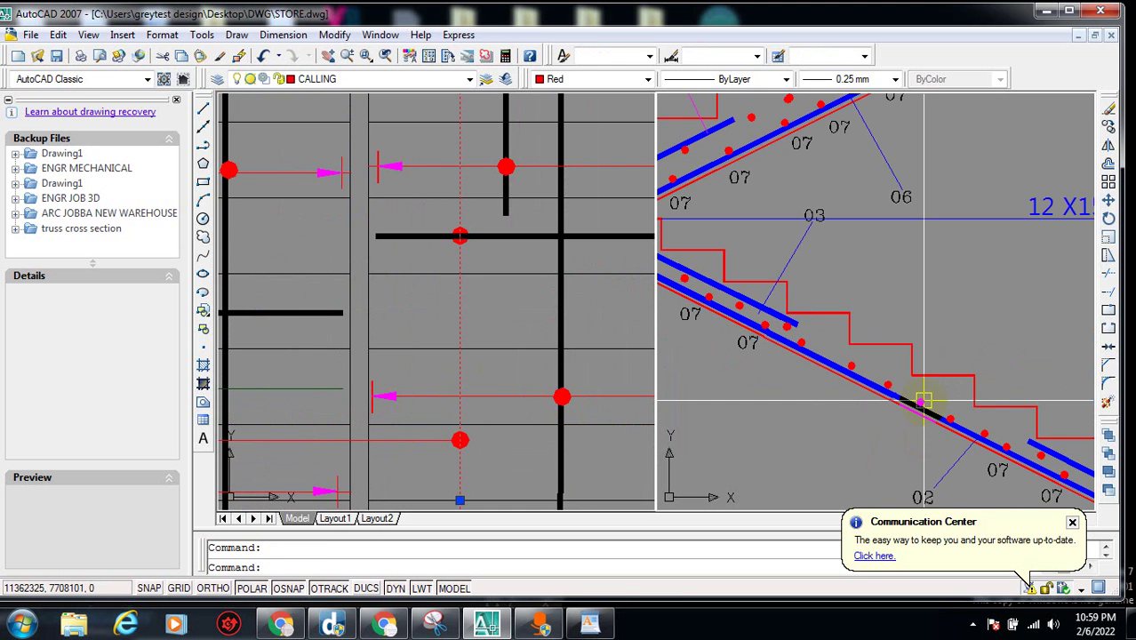
scroll(924, 400, up, 5)
scroll(924, 400, up, 1)
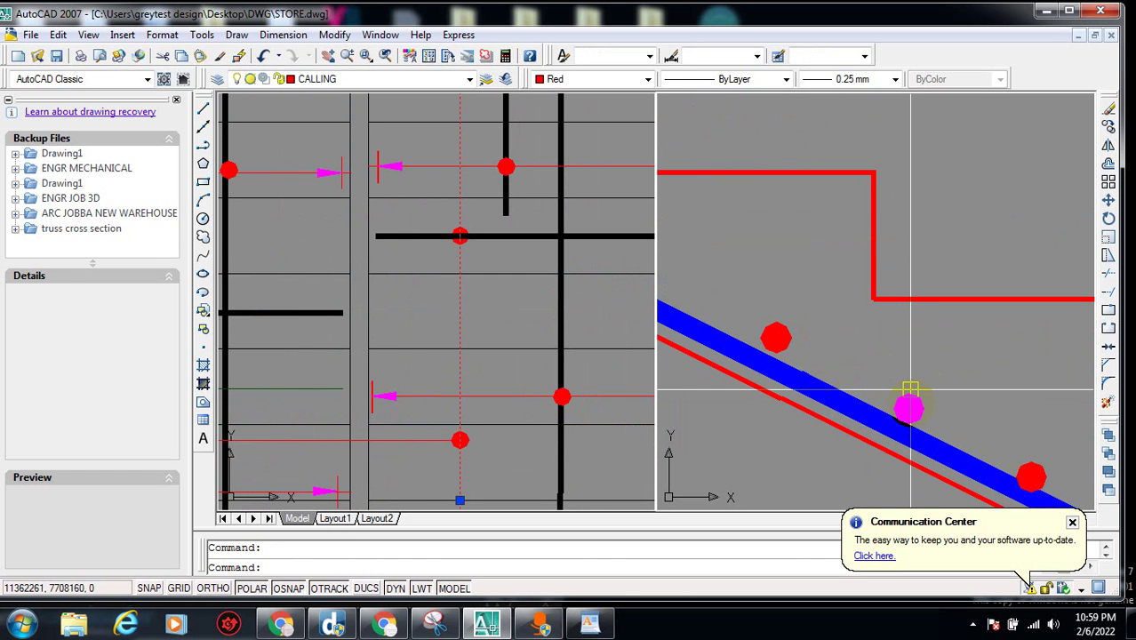
click(1031, 474)
key(Escape)
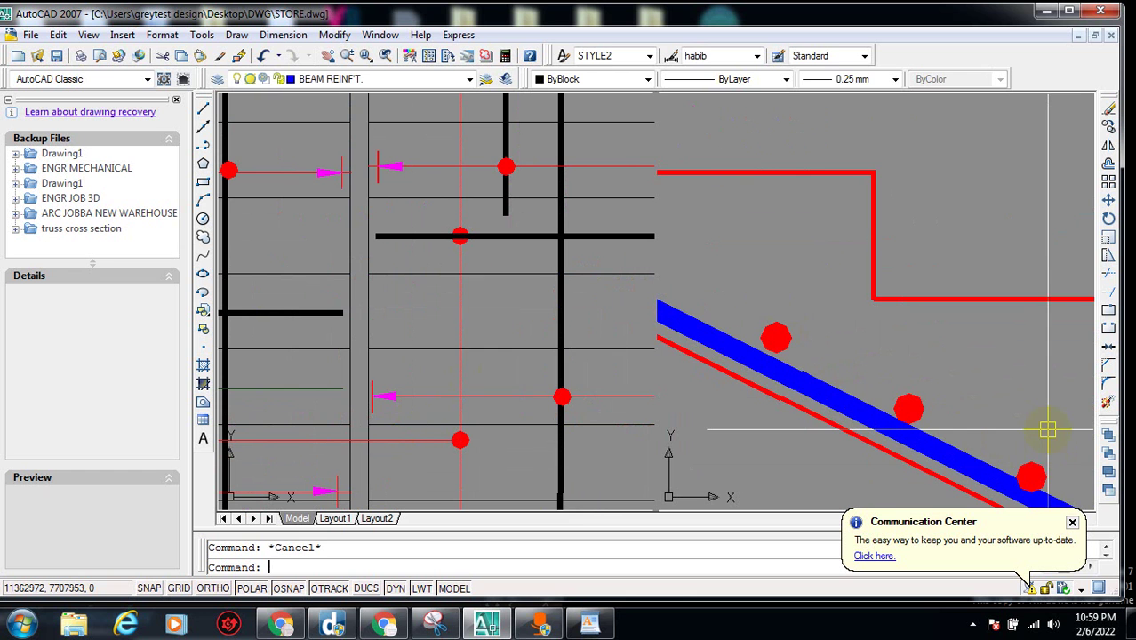
Step: Review the extent of the longer flight's transverse bars on the plan against the dots along bar 02 in the section
scroll(685, 338, down, 3)
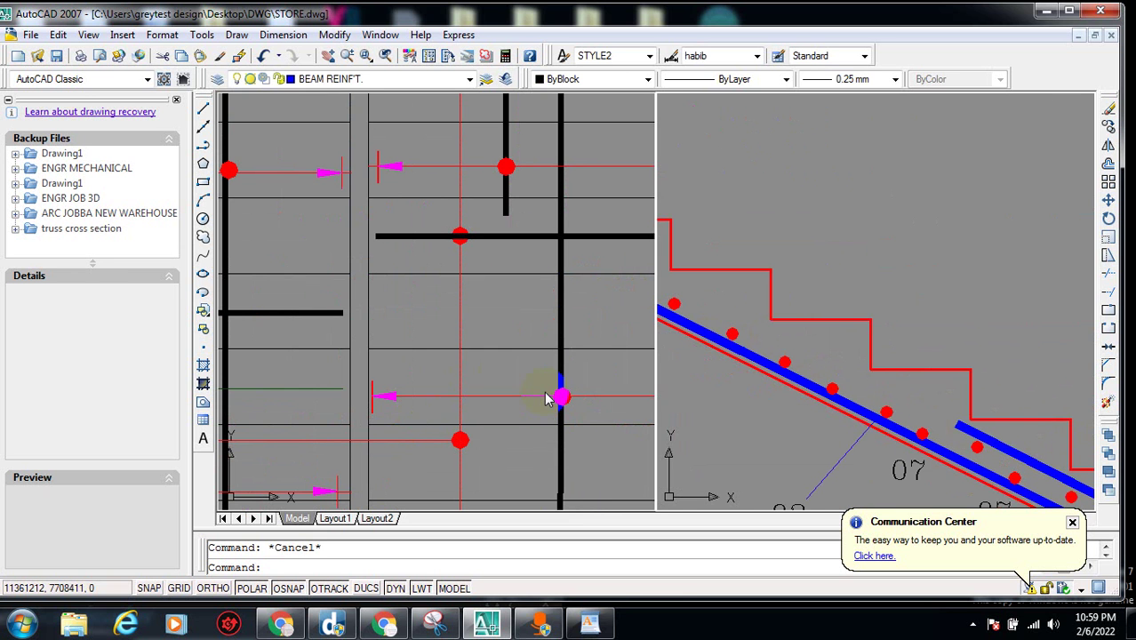
scroll(384, 398, down, 2)
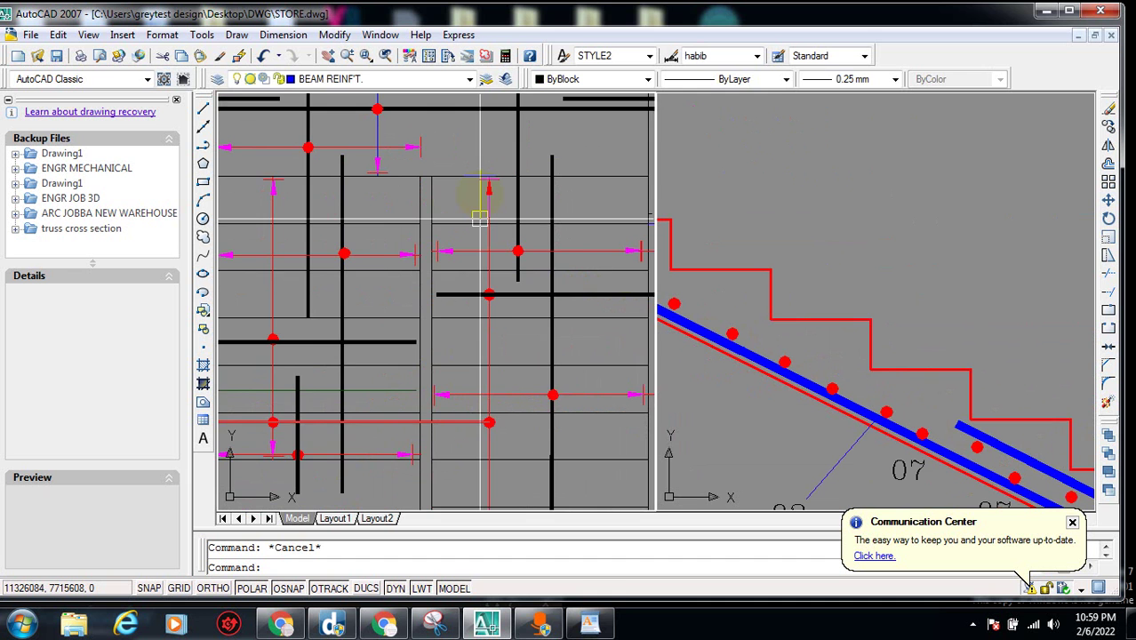
scroll(479, 218, down, 3)
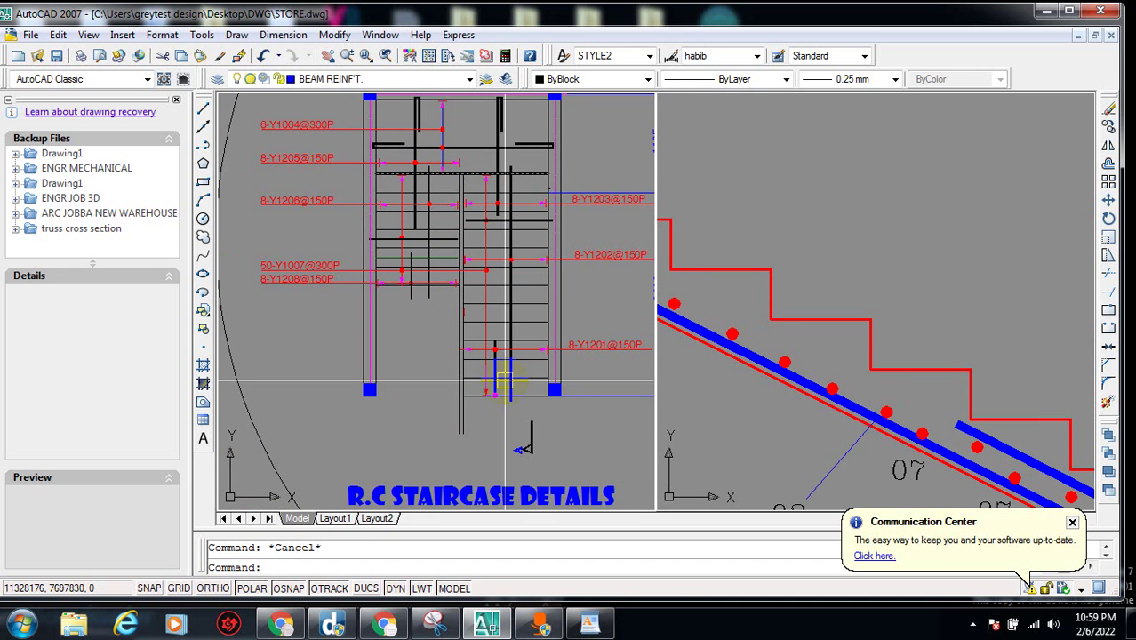
scroll(727, 374, down, 3)
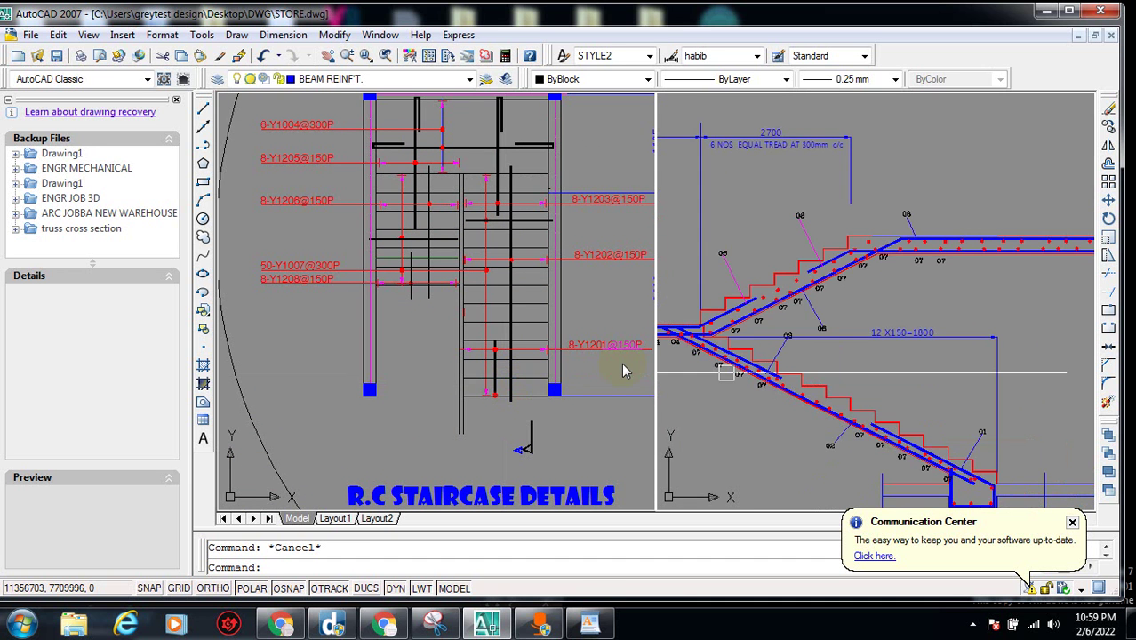
scroll(831, 311, up, 1)
scroll(1005, 474, up, 1)
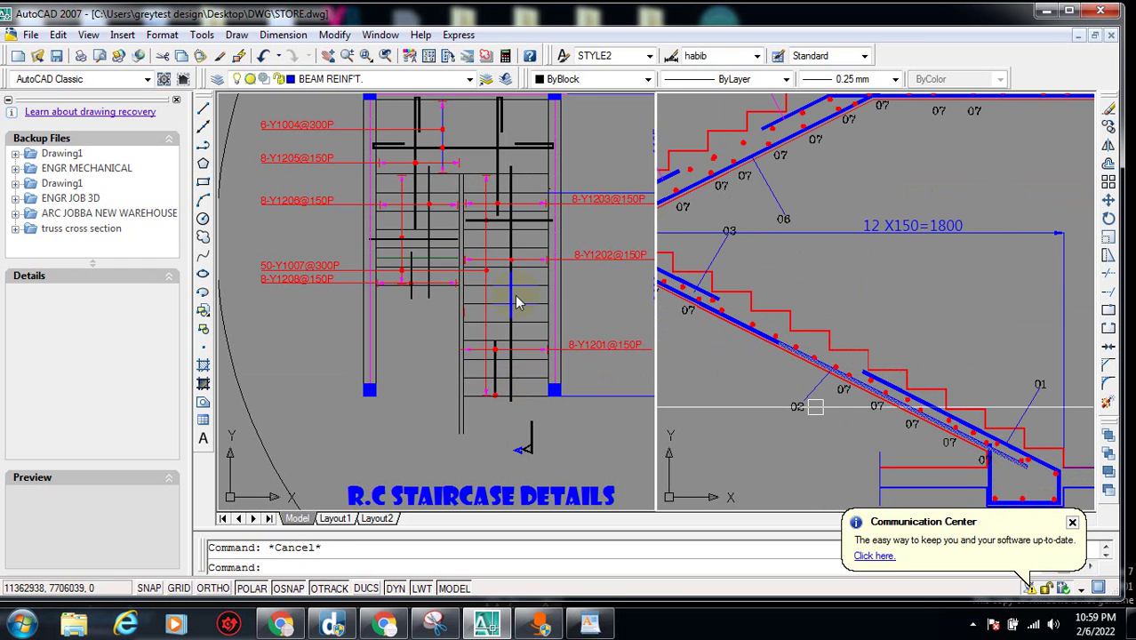
scroll(518, 302, up, 4)
scroll(561, 302, down, 3)
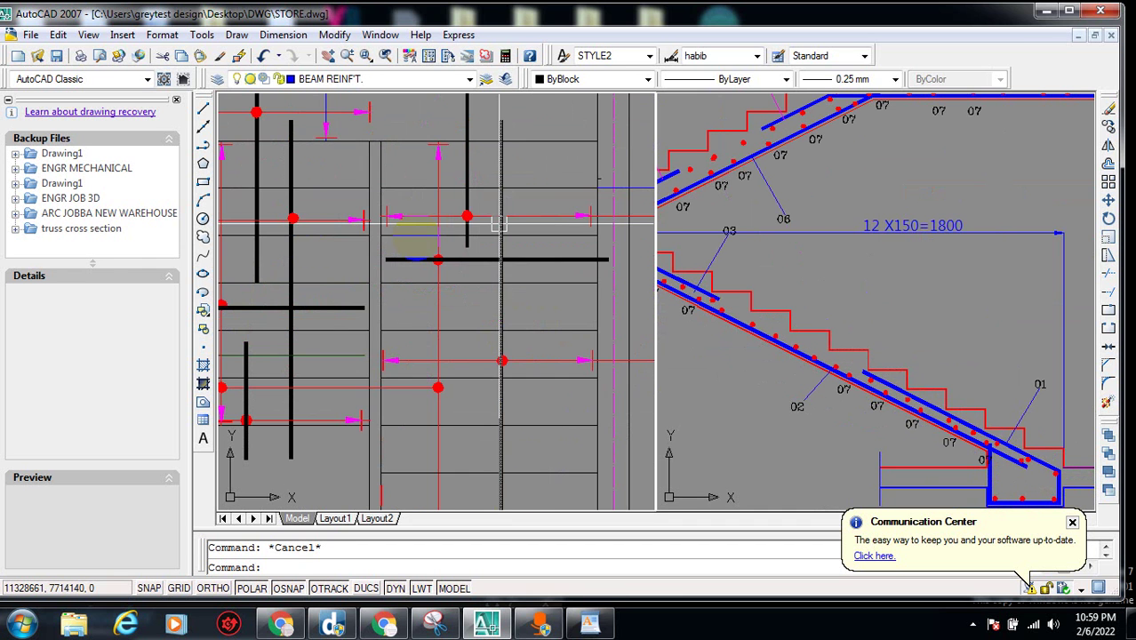
scroll(435, 307, up, 1)
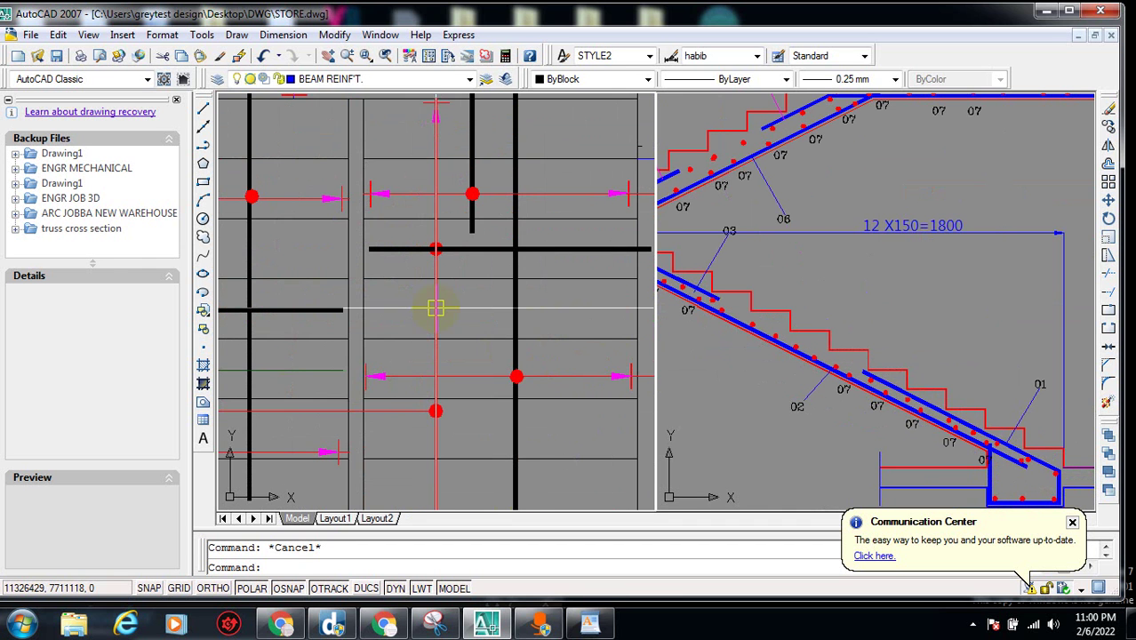
Step: Select the longer flight's transverse range line and its leader, read the 50-Y1007@300P callout, and clear the selection
click(435, 307)
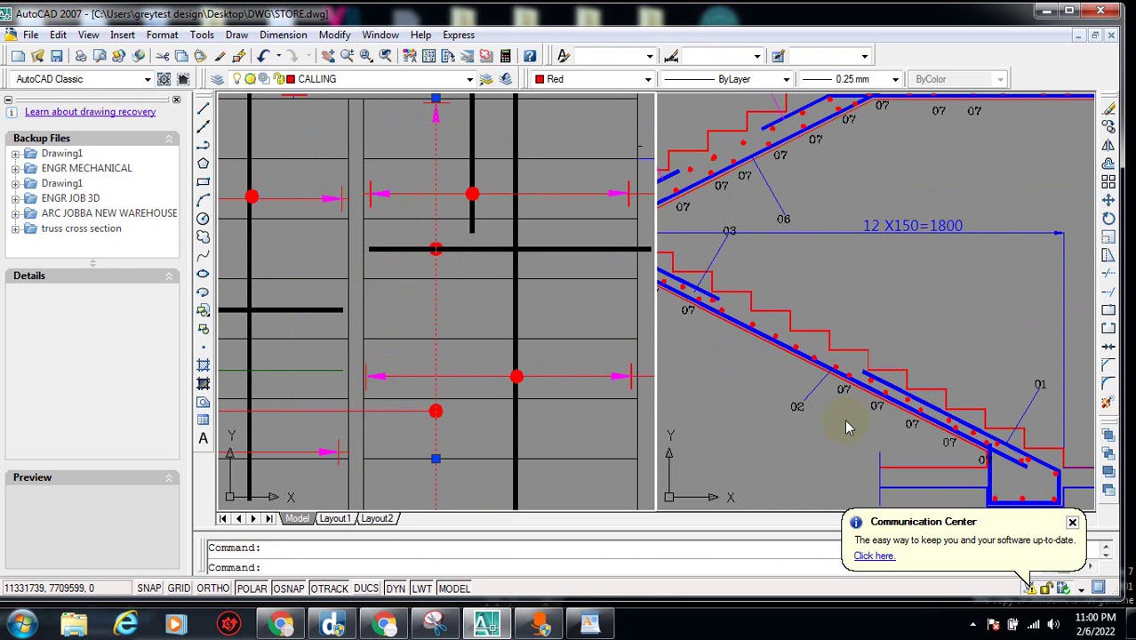
scroll(398, 392, down, 5)
scroll(526, 334, up, 4)
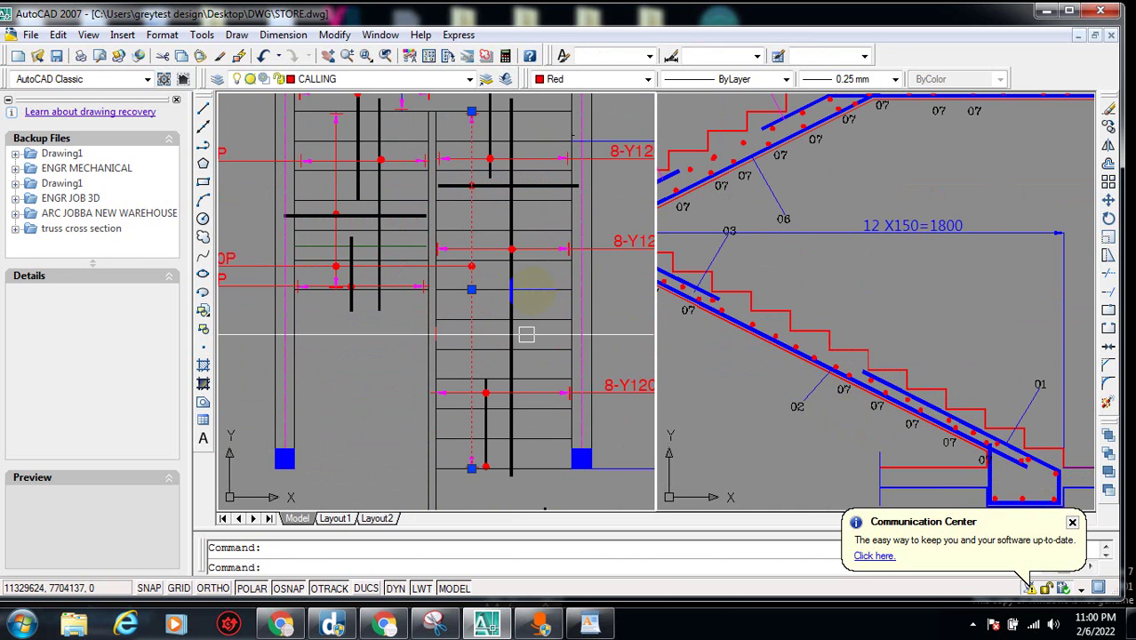
scroll(498, 256, up, 3)
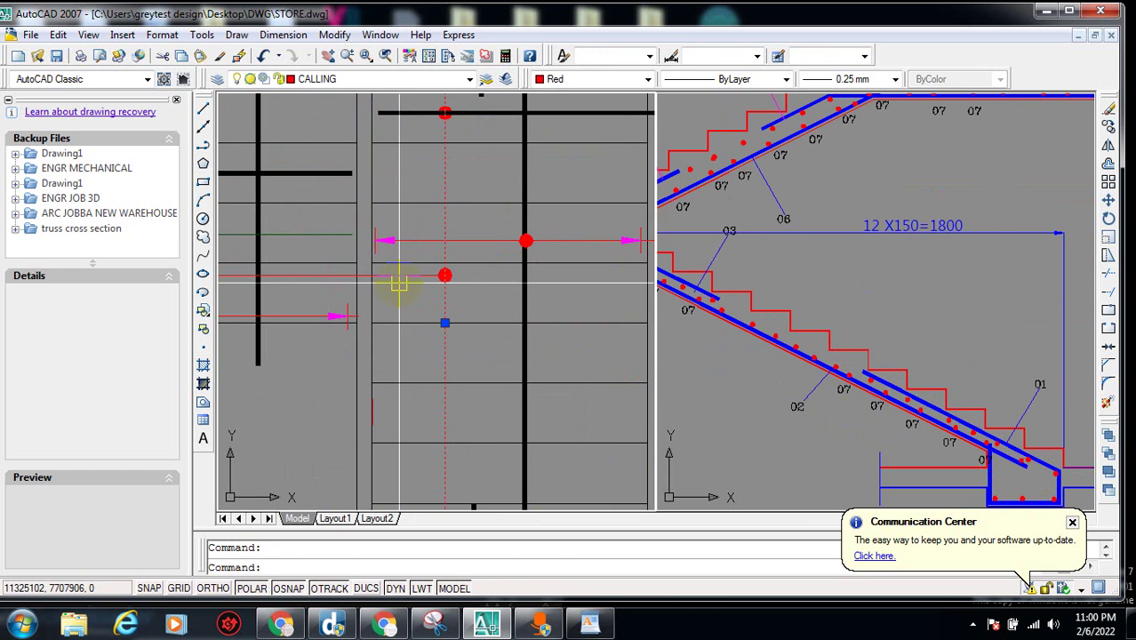
click(398, 282)
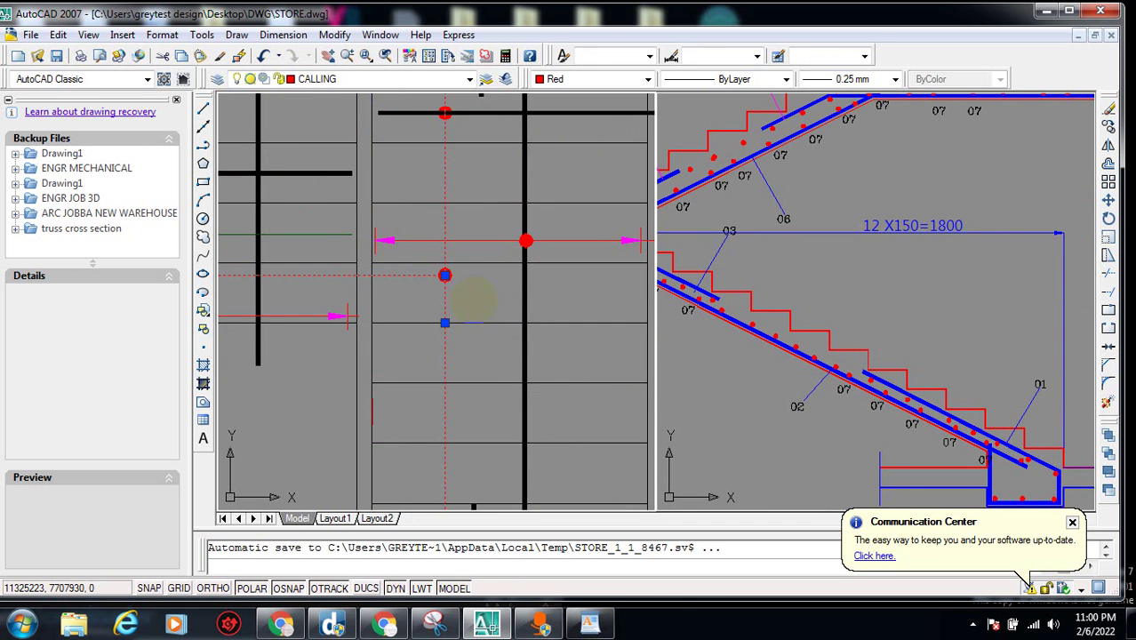
scroll(476, 342, down, 5)
scroll(479, 360, down, 1)
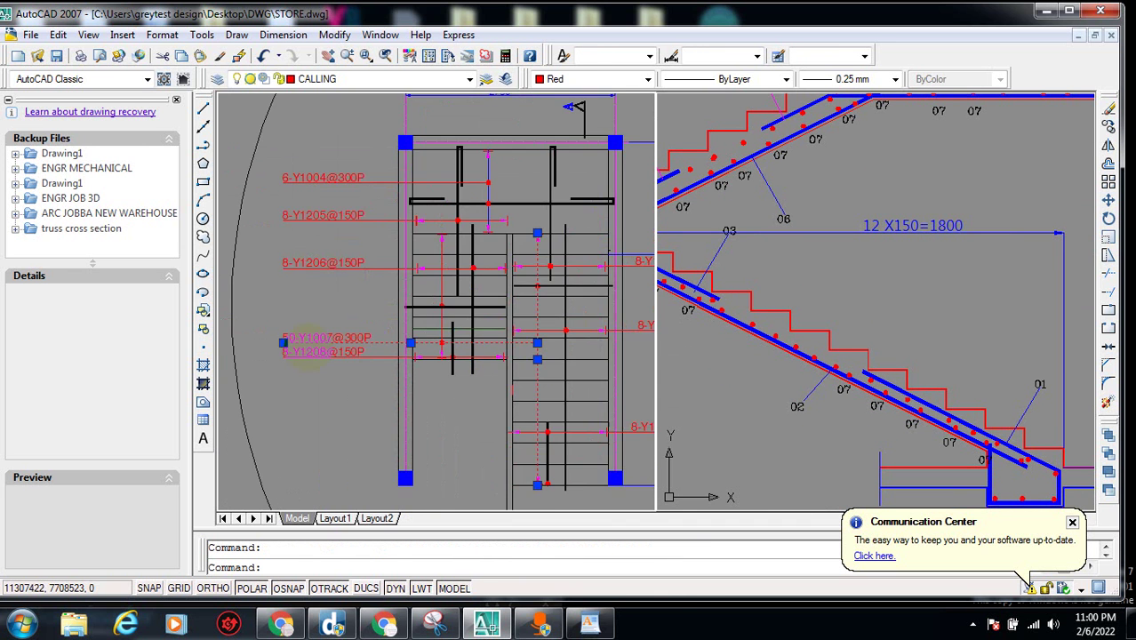
scroll(316, 348, up, 5)
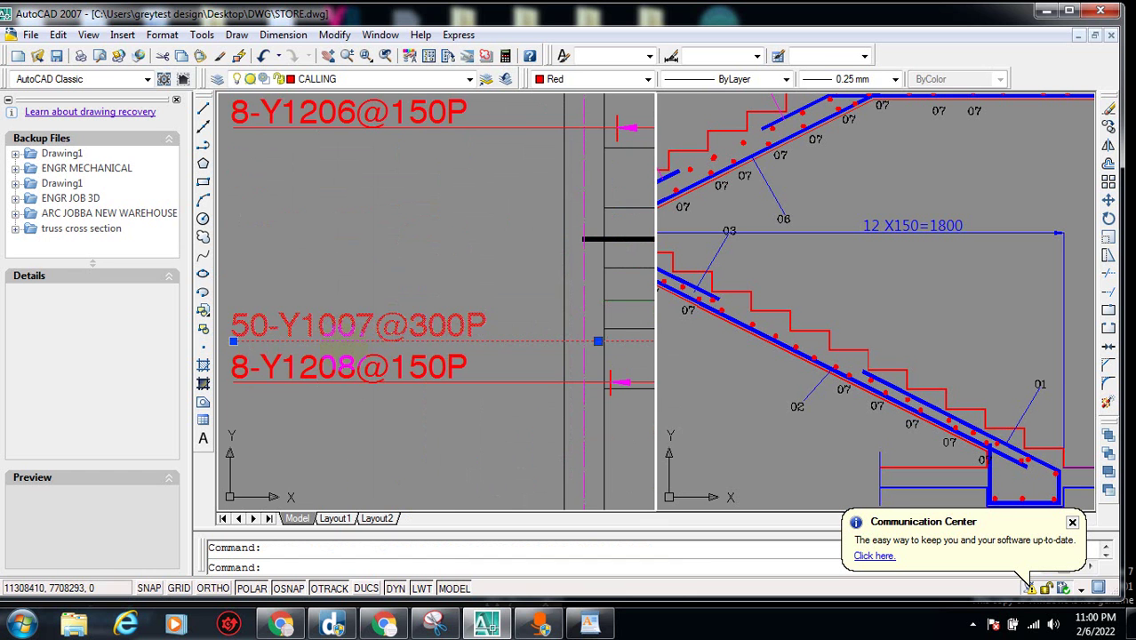
scroll(332, 345, up, 1)
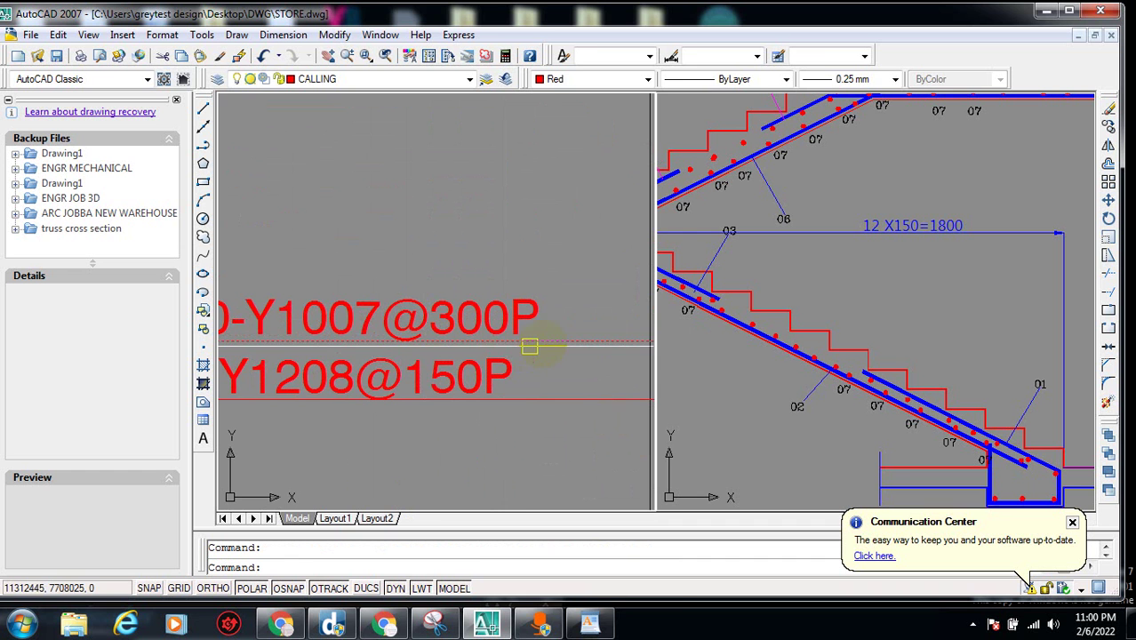
key(Escape)
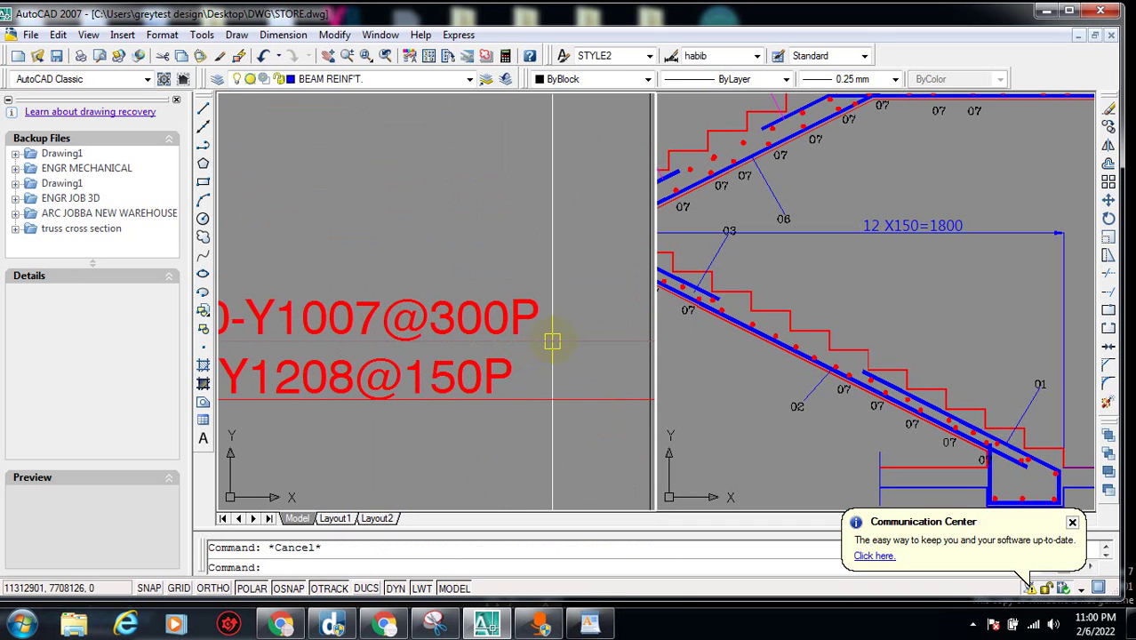
Step: Examine the dots marked 07 along the two flights and those marked 04 in the landing of Typical Section A-A
scroll(399, 343, down, 2)
click(884, 366)
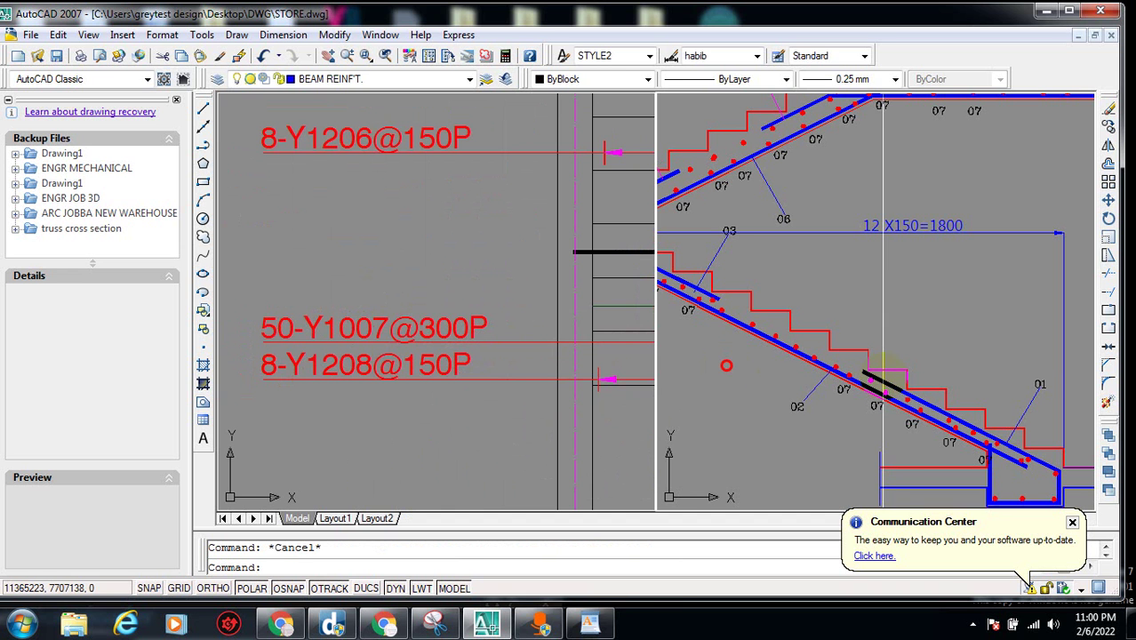
scroll(884, 367, down, 2)
scroll(688, 319, up, 4)
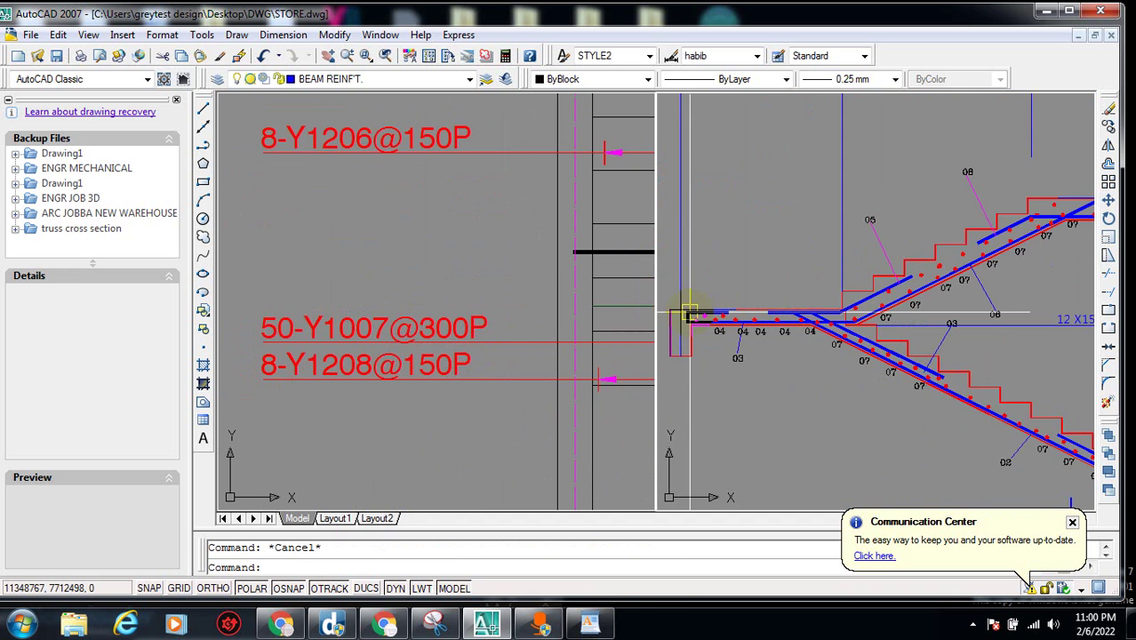
scroll(690, 313, down, 2)
scroll(773, 259, down, 3)
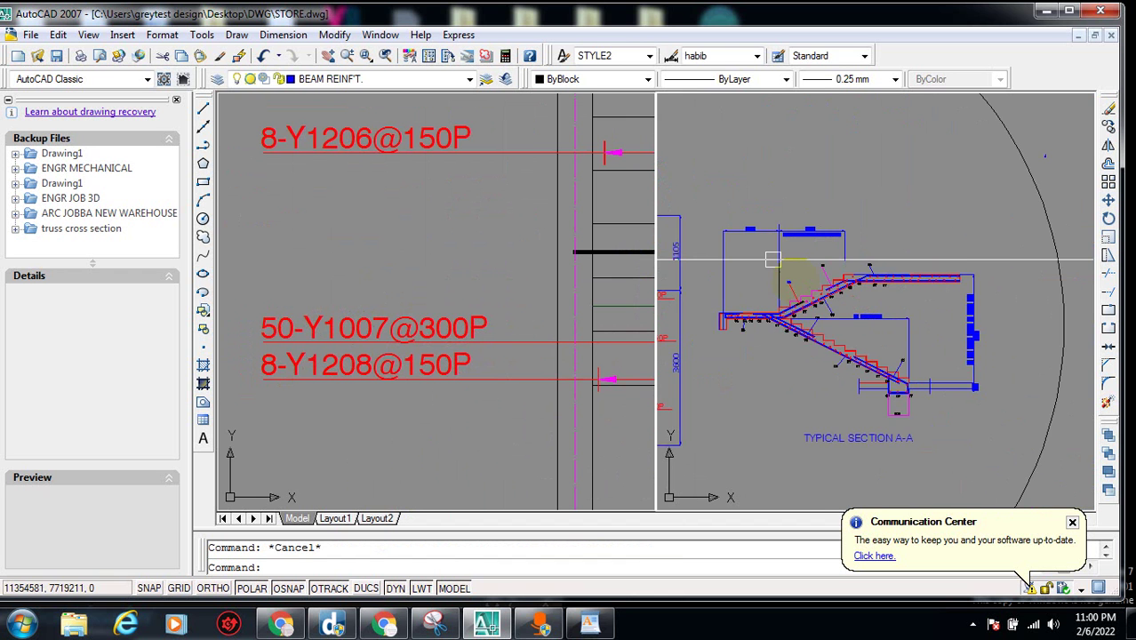
scroll(773, 260, down, 2)
scroll(765, 293, up, 2)
scroll(763, 311, down, 1)
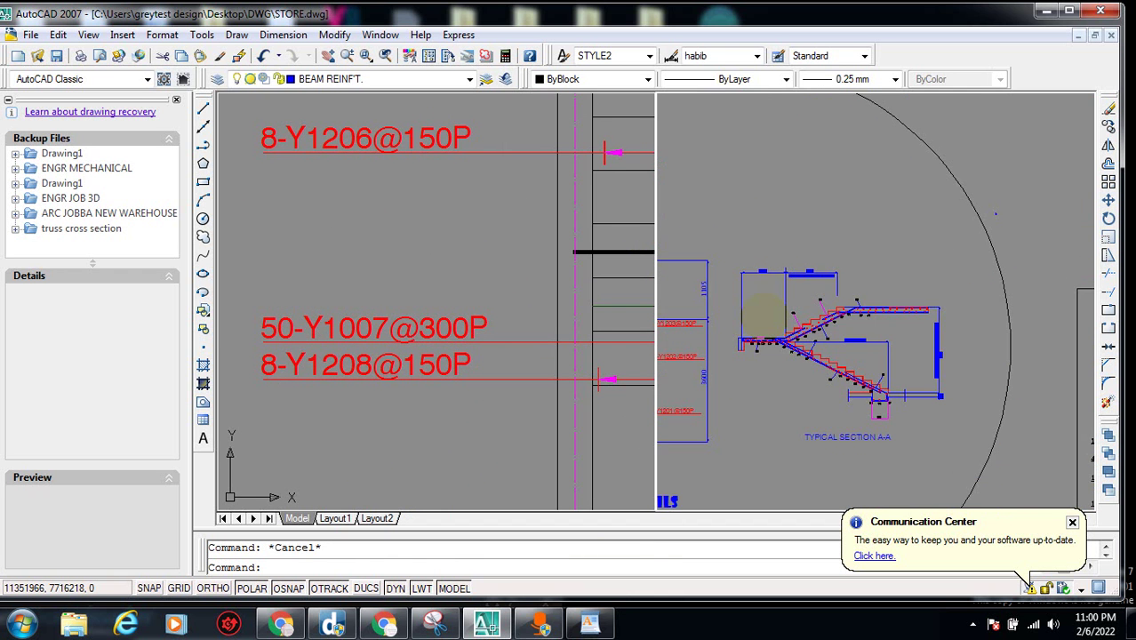
scroll(763, 313, up, 4)
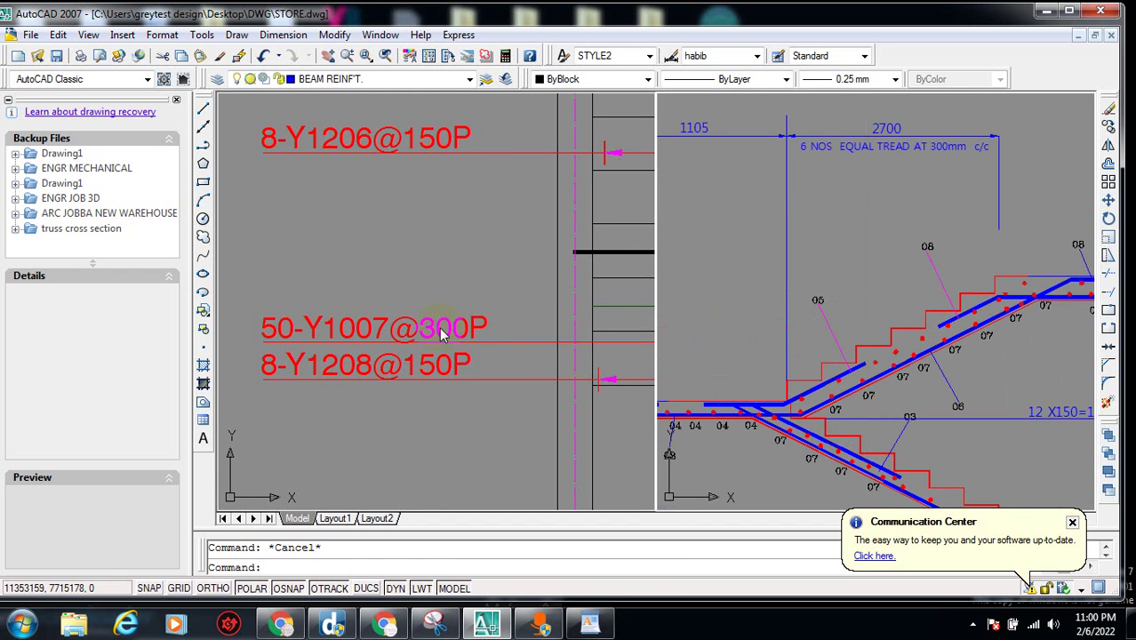
Step: Examine the transverse bar and its range line on the shorter flight of the plan
click(445, 355)
scroll(489, 361, down, 3)
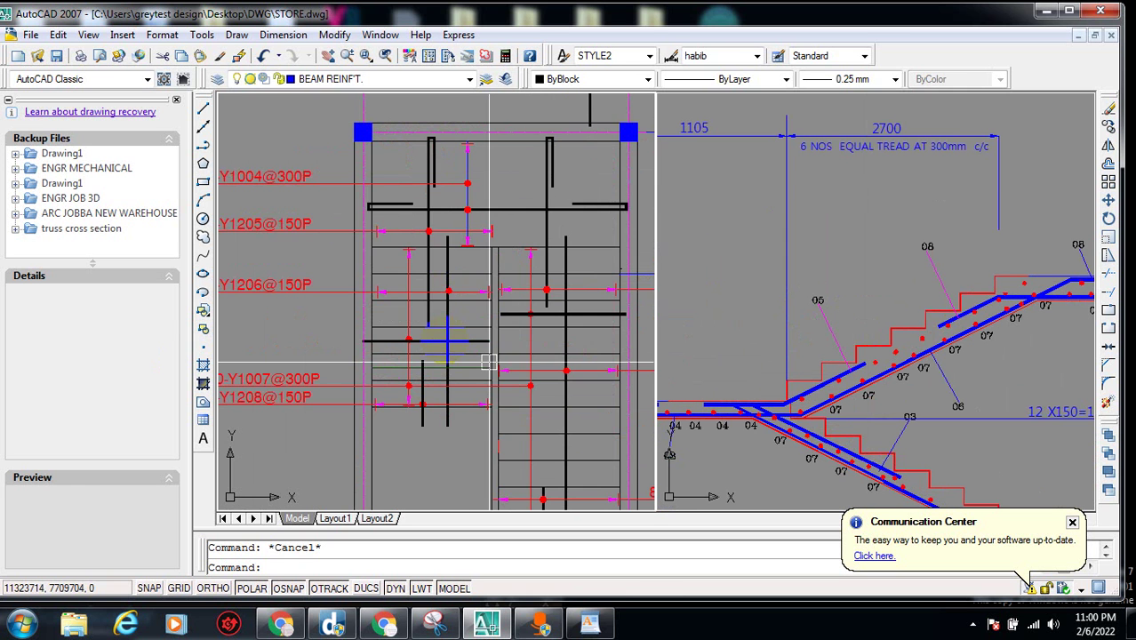
scroll(489, 361, up, 2)
scroll(449, 396, up, 1)
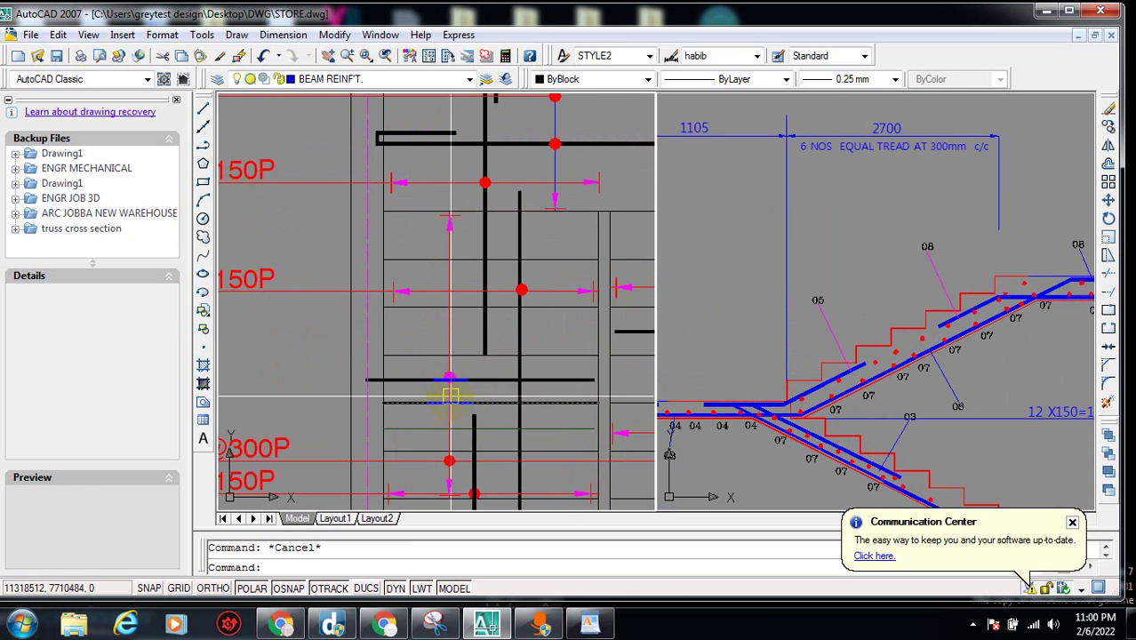
scroll(450, 395, down, 3)
scroll(368, 323, up, 3)
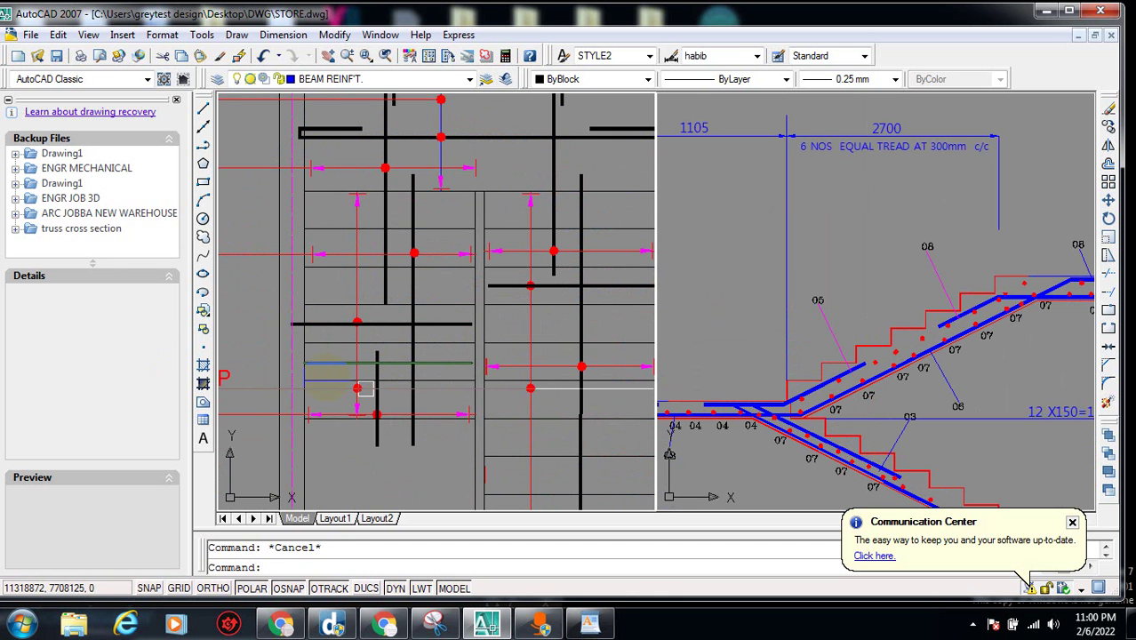
scroll(328, 376, up, 2)
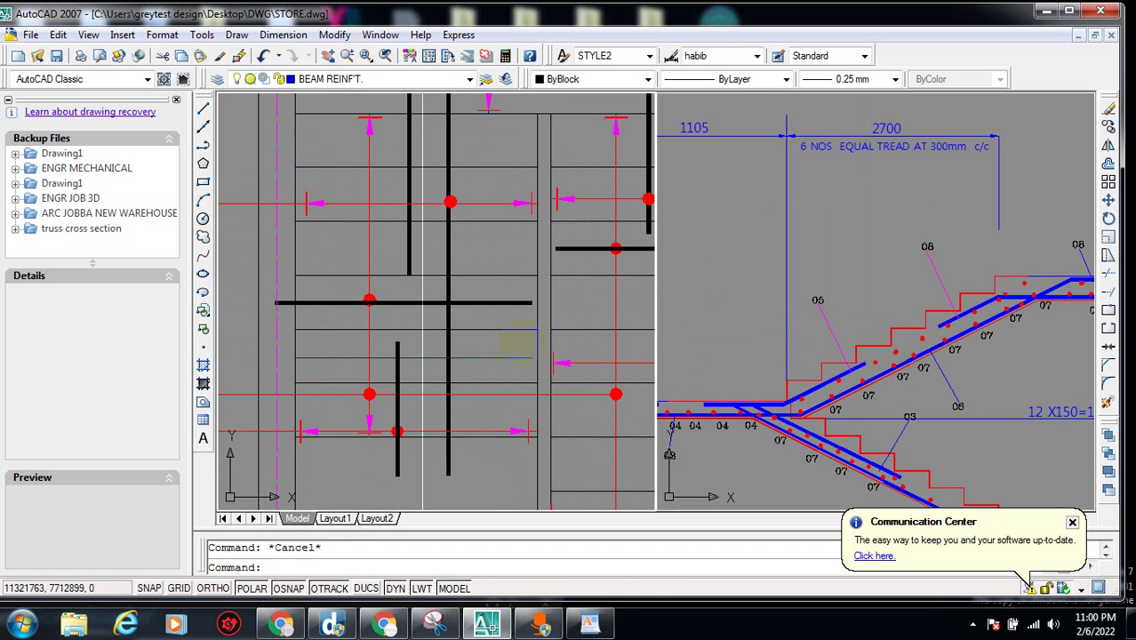
scroll(423, 354, down, 3)
scroll(419, 353, up, 2)
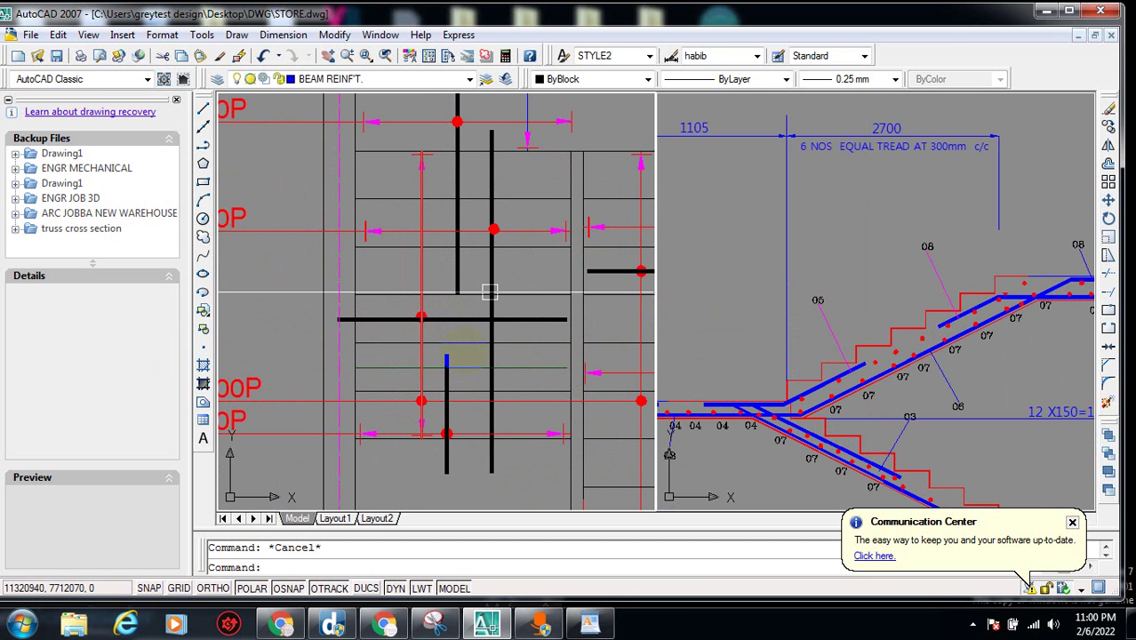
scroll(407, 407, up, 2)
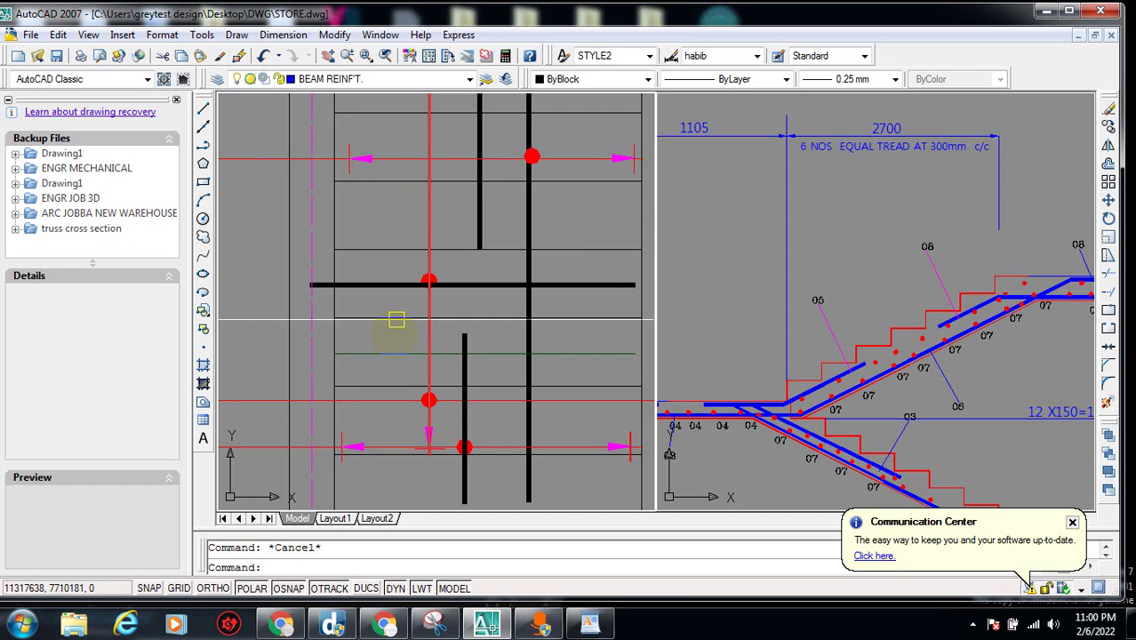
scroll(387, 408, down, 2)
scroll(386, 408, up, 1)
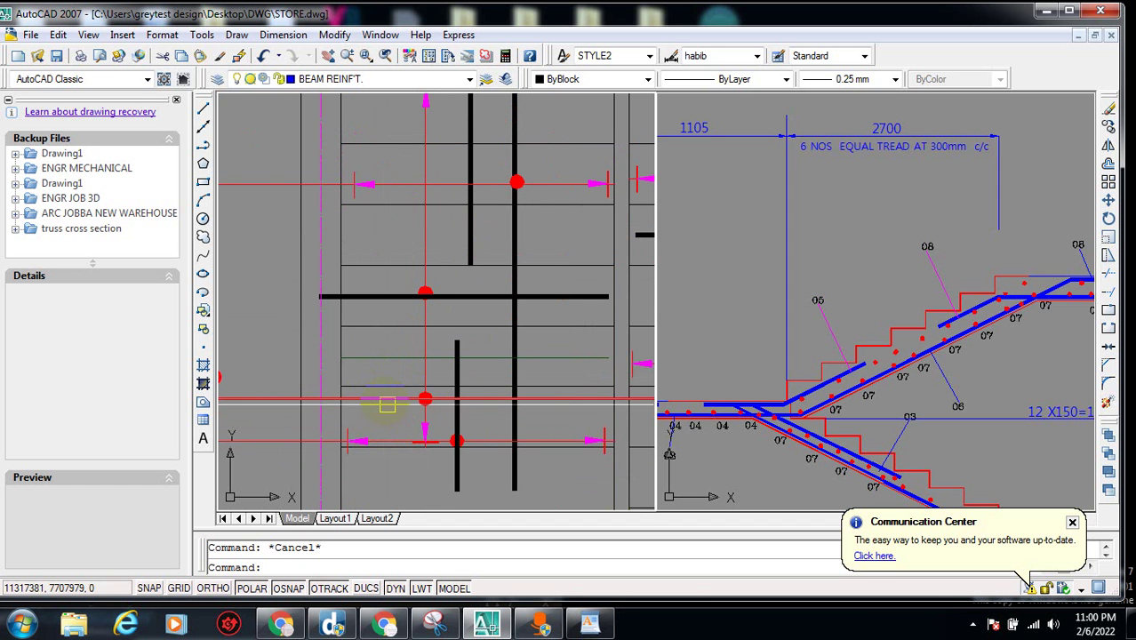
Step: Select the leader shared by both flights' transverse bars and trace it to the 50-Y1007@300P callout
scroll(474, 445, down, 1)
click(454, 406)
scroll(474, 444, down, 1)
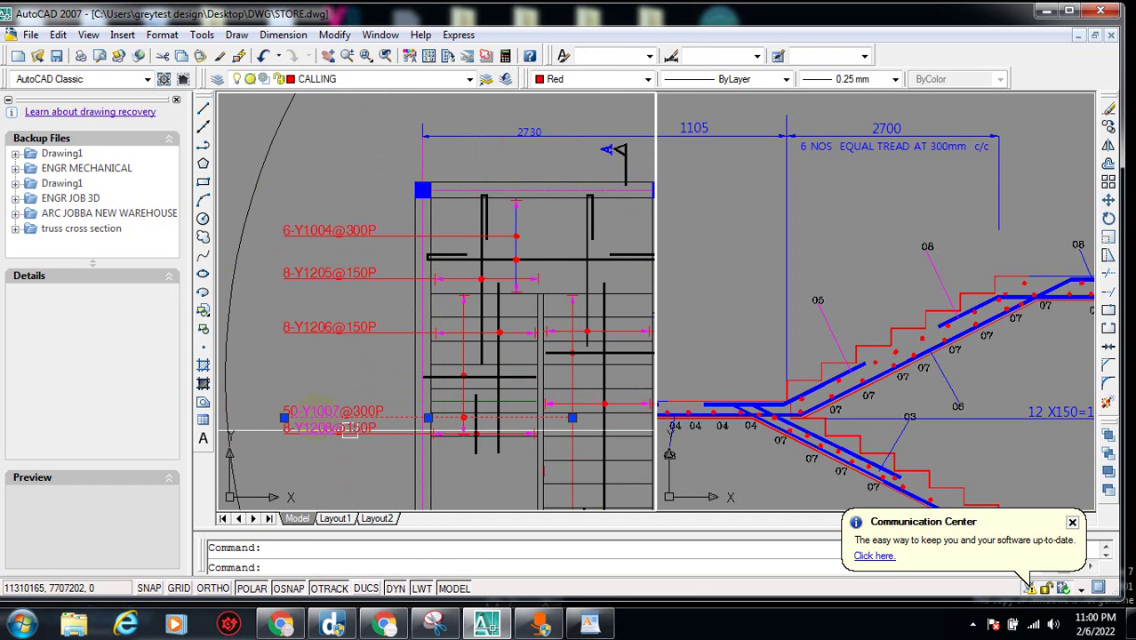
scroll(347, 436, up, 3)
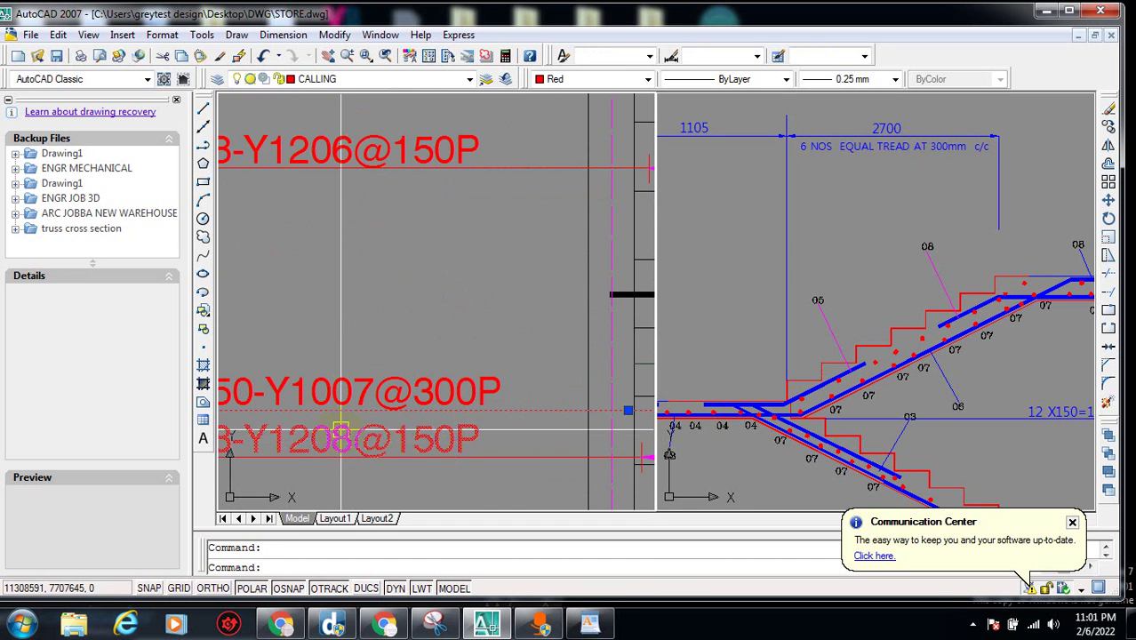
scroll(308, 428, down, 1)
scroll(309, 429, down, 2)
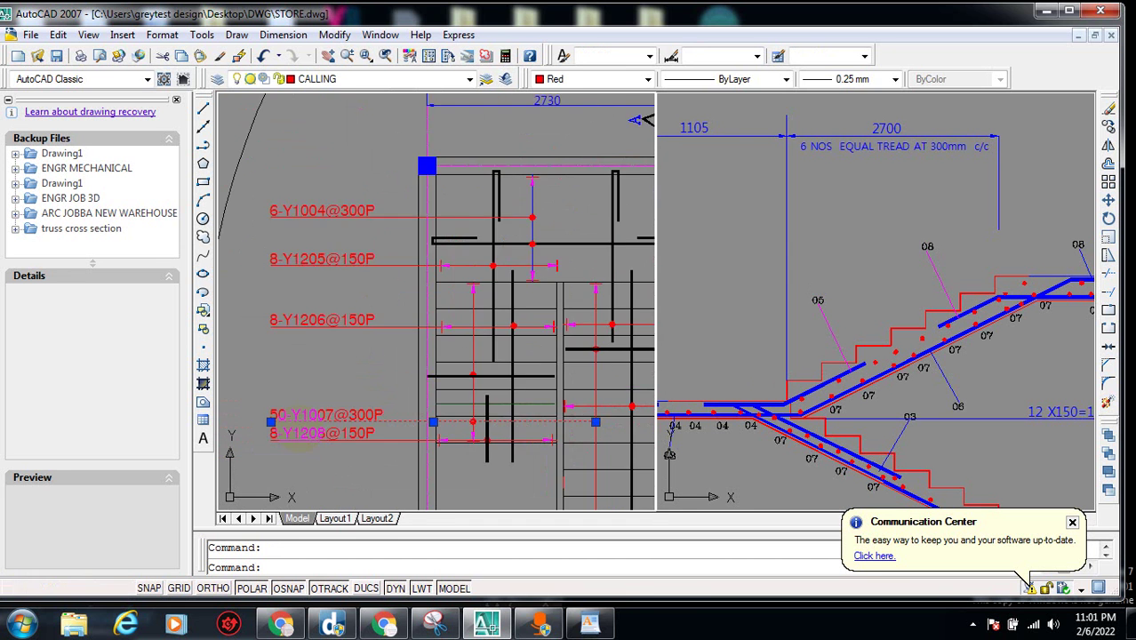
Step: Clear the leader selection and examine the dots marked 07 along the upper flight and upper landing of Typical Section A-A
scroll(432, 431, up, 2)
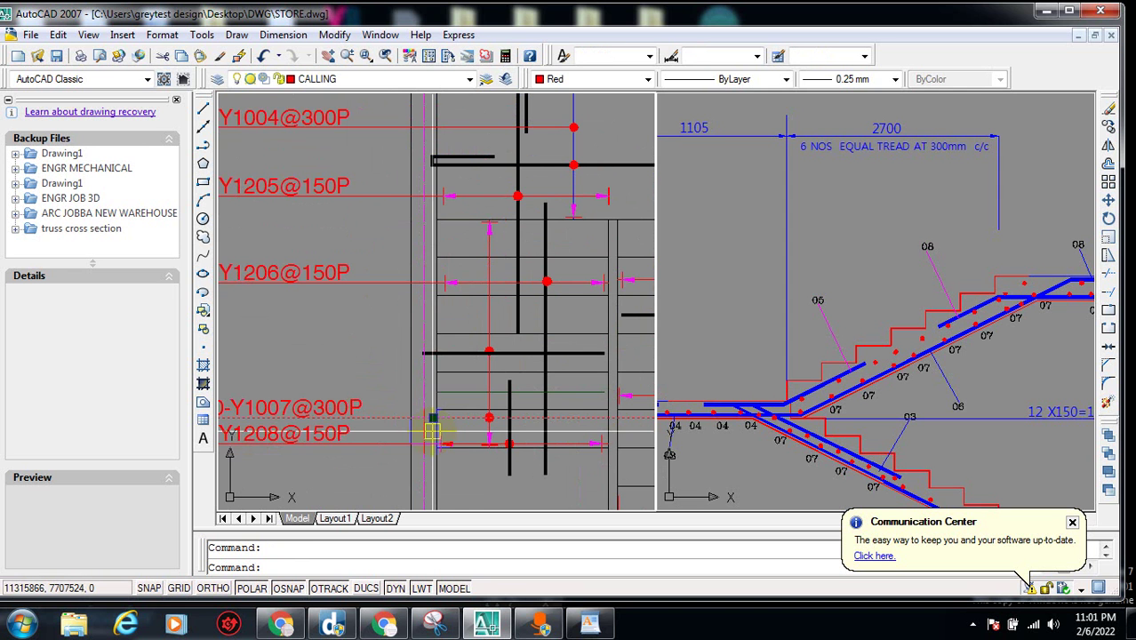
key(Escape)
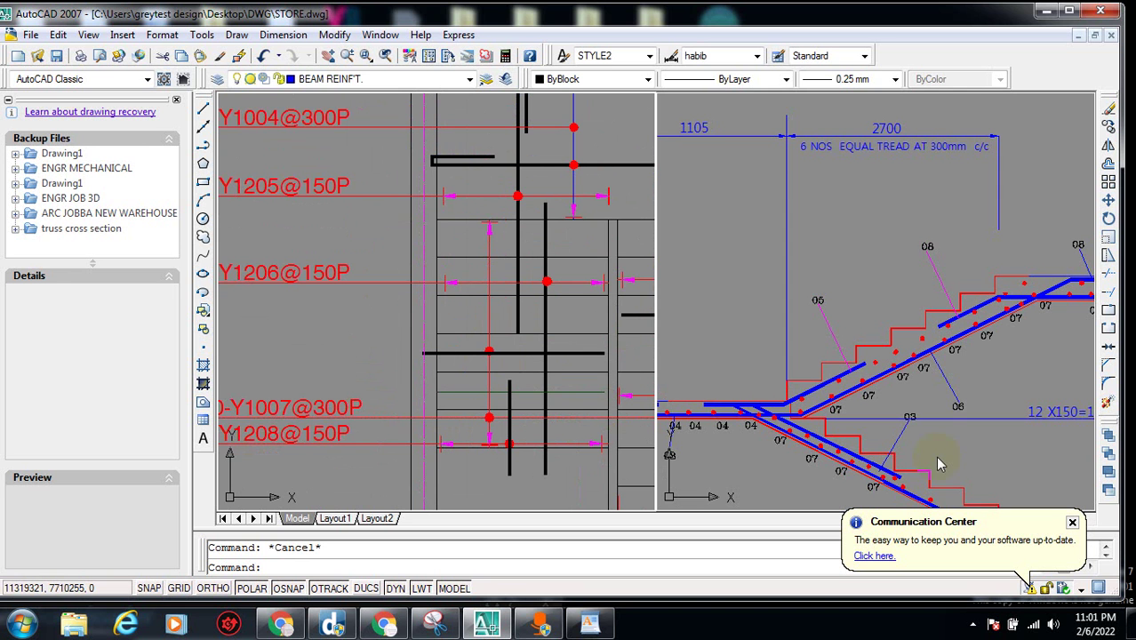
click(946, 380)
scroll(946, 380, down, 1)
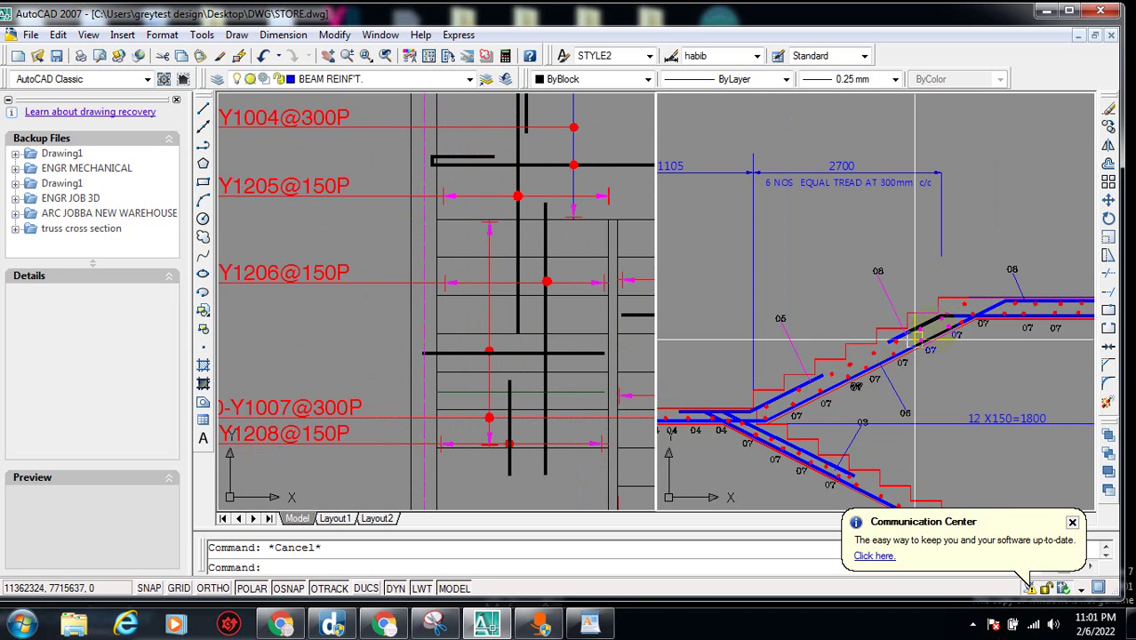
scroll(869, 374, down, 1)
scroll(869, 374, up, 2)
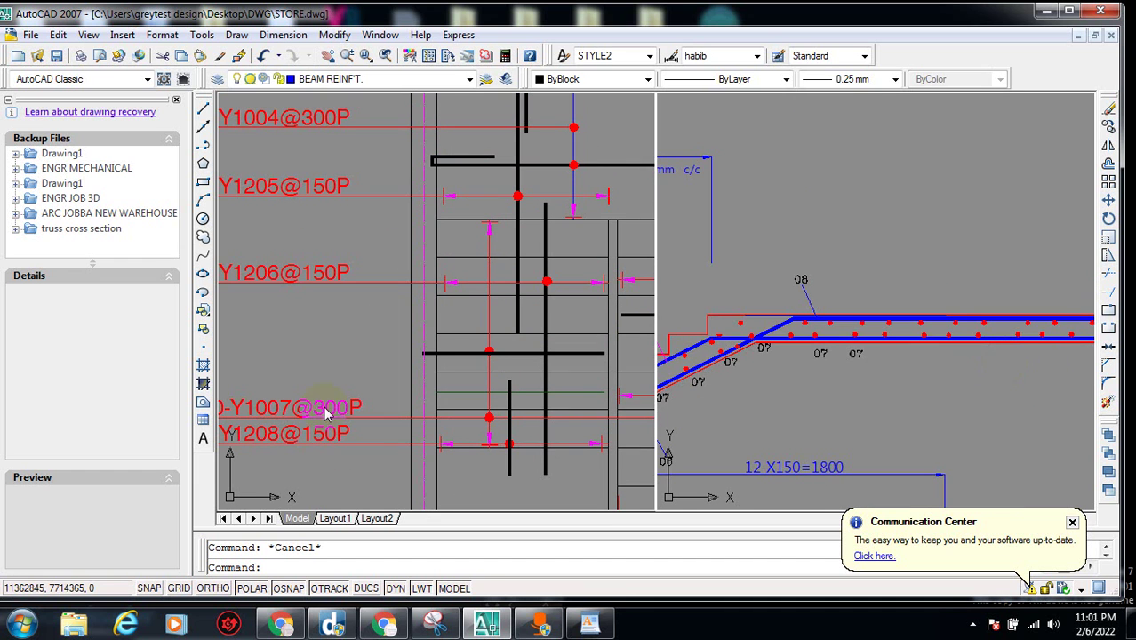
Step: Select the 50-Y1007@300P leader and the shorter flight's range line, trace them to the transverse bars of both flights, and clear the selection
click(377, 421)
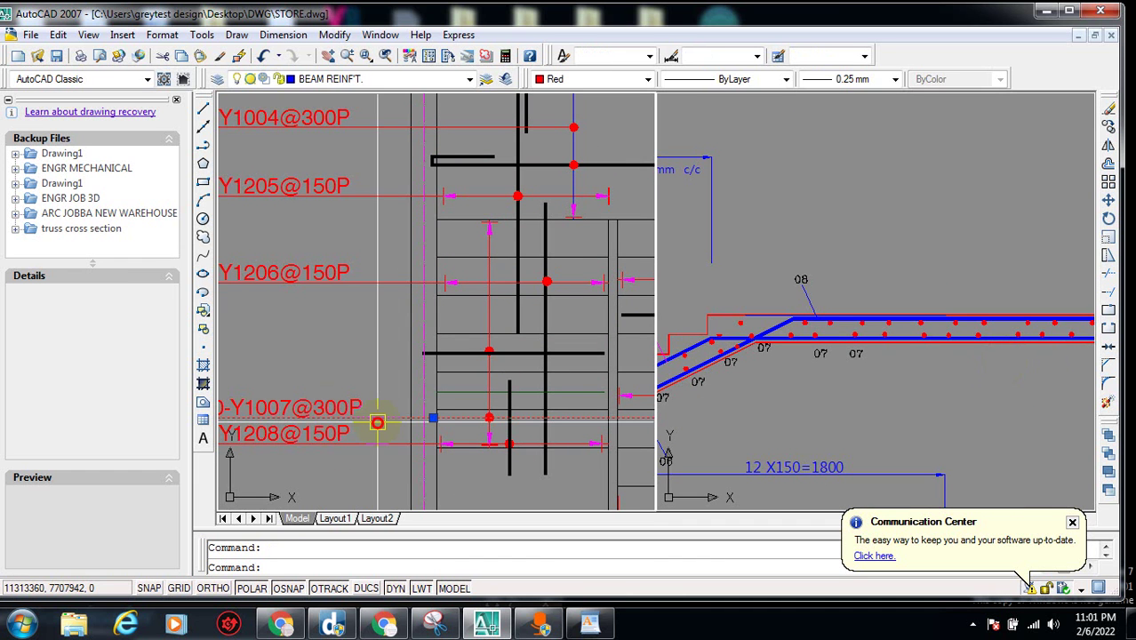
scroll(377, 421, down, 2)
scroll(469, 435, up, 2)
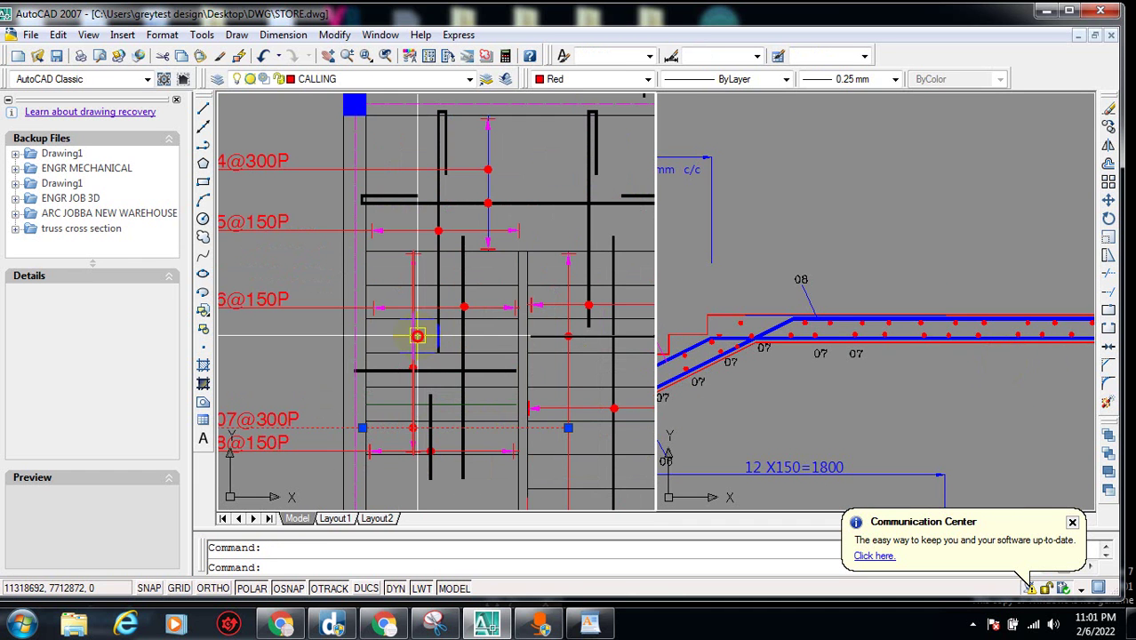
click(413, 294)
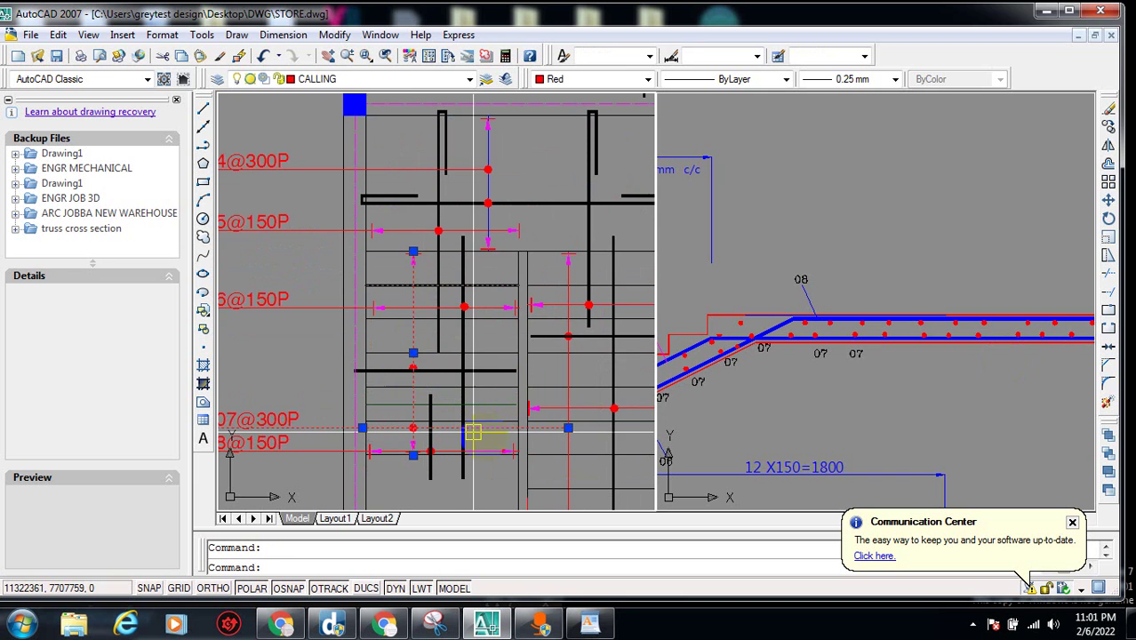
scroll(519, 427, down, 2)
scroll(519, 426, up, 2)
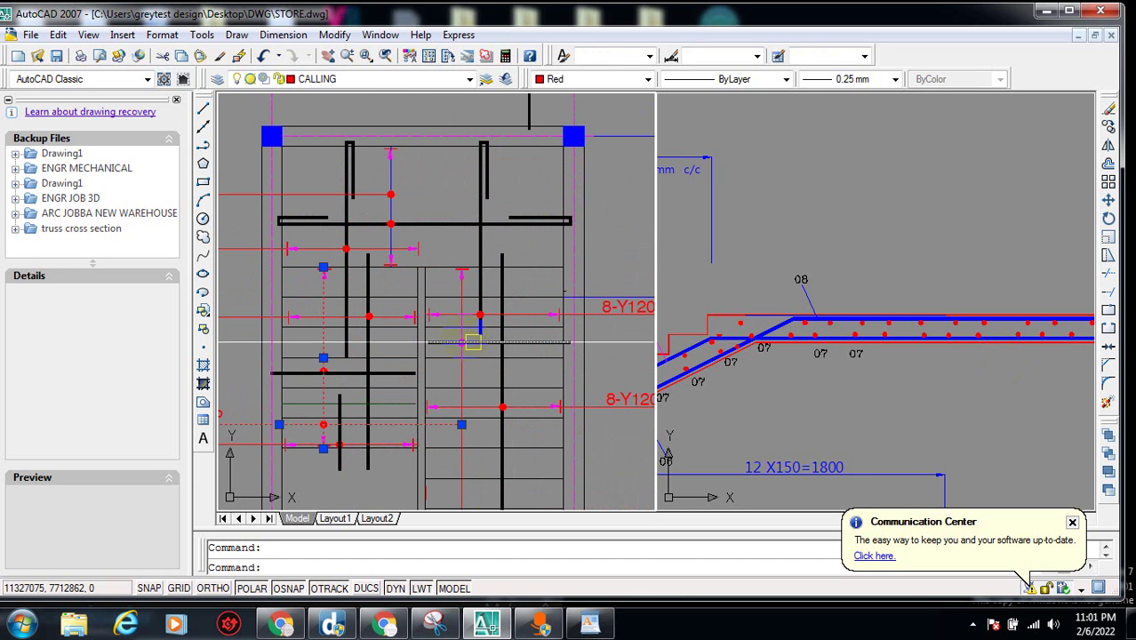
key(Escape)
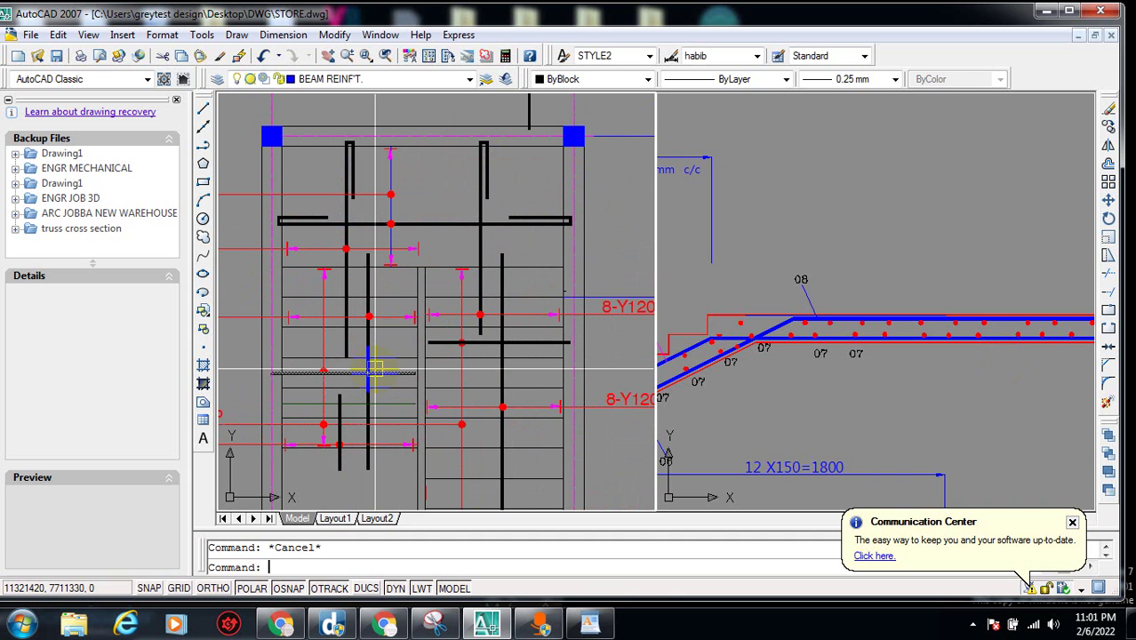
Step: Examine the transverse bars of both flights and their range lines across the whole staircase plan
scroll(373, 369, down, 3)
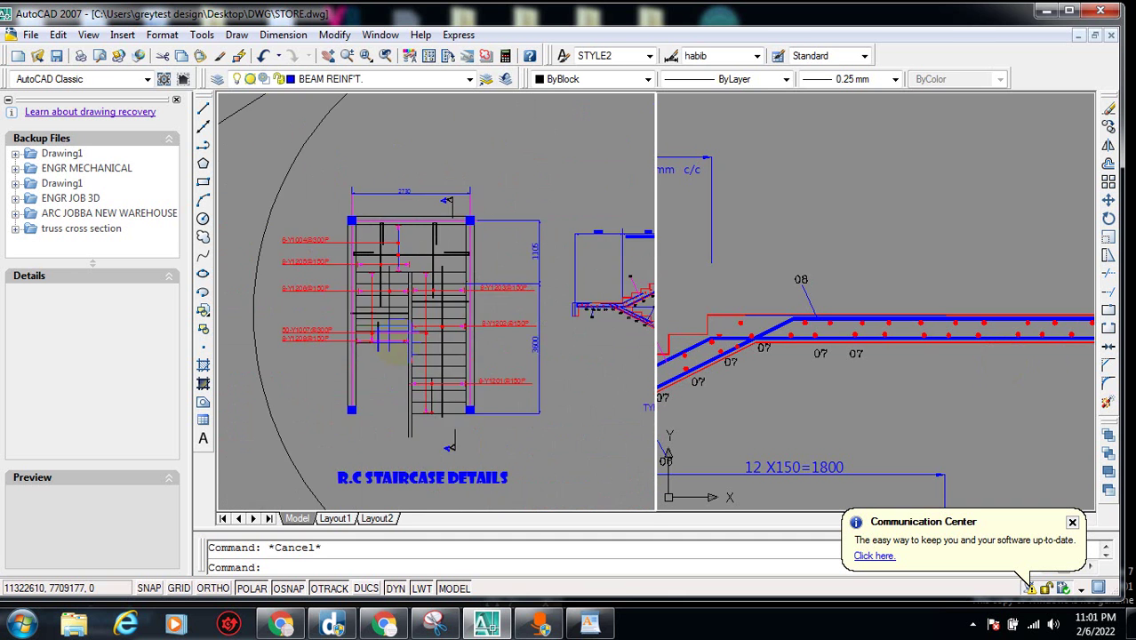
scroll(370, 372, up, 2)
scroll(338, 383, down, 4)
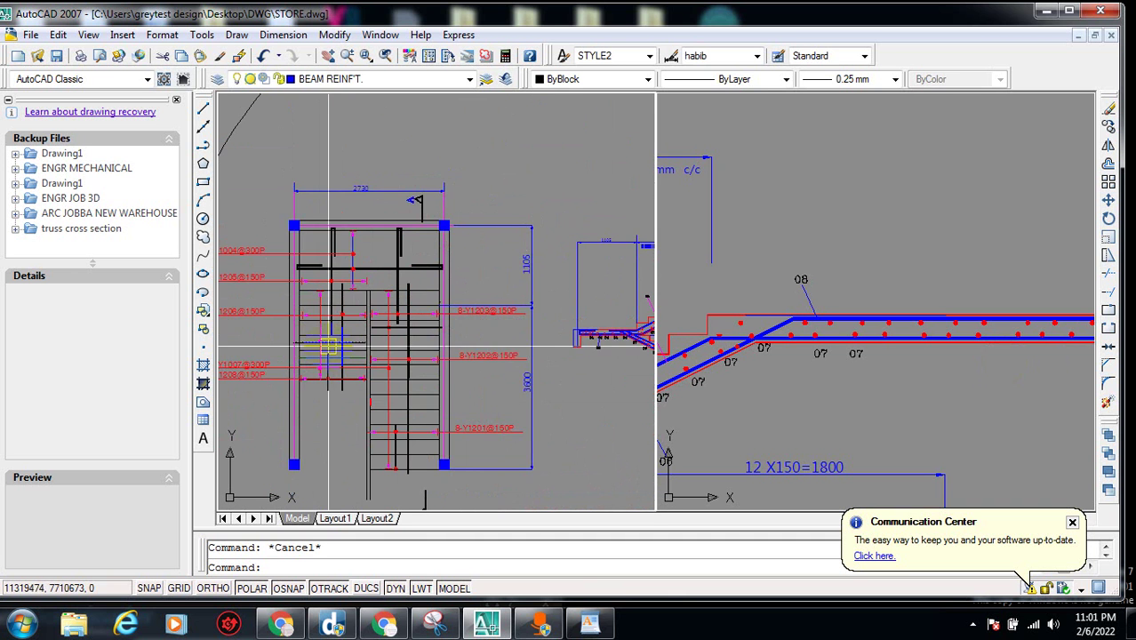
scroll(298, 348, up, 1)
scroll(298, 349, up, 3)
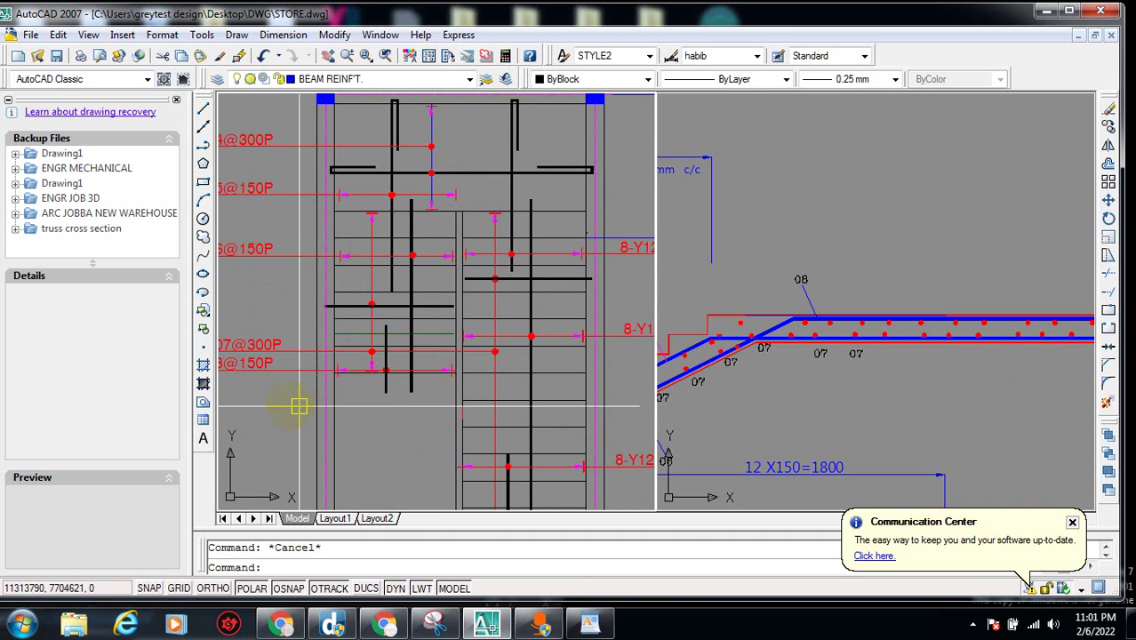
scroll(281, 387, down, 3)
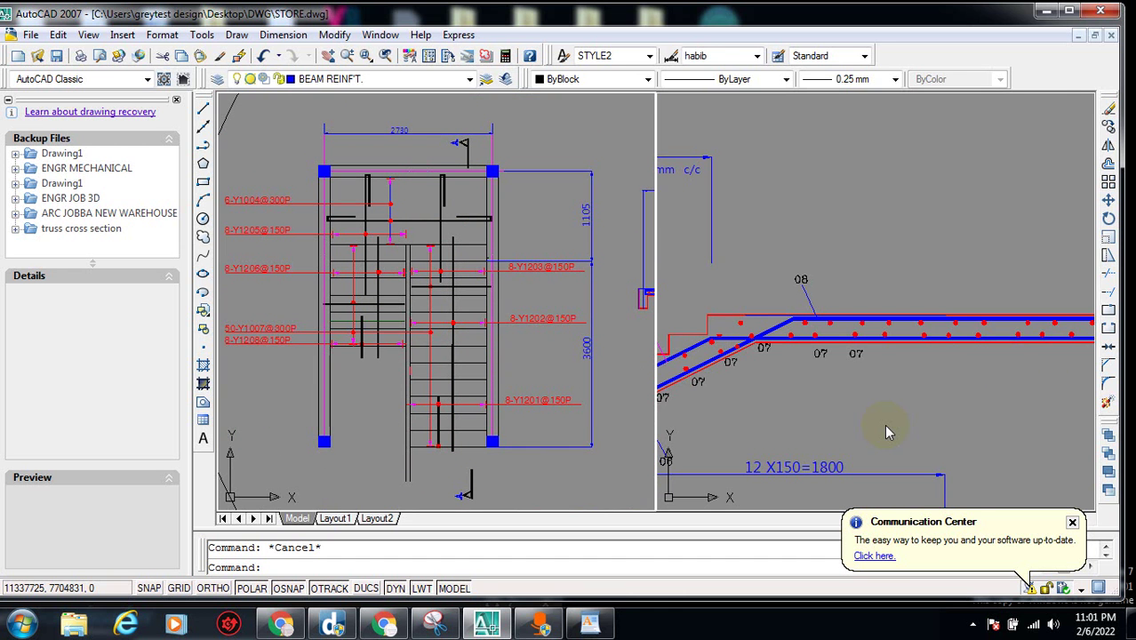
Step: Examine the steps and the dots marked 07 along the lower flight of Typical Section A-A
scroll(880, 418, down, 4)
scroll(836, 355, up, 5)
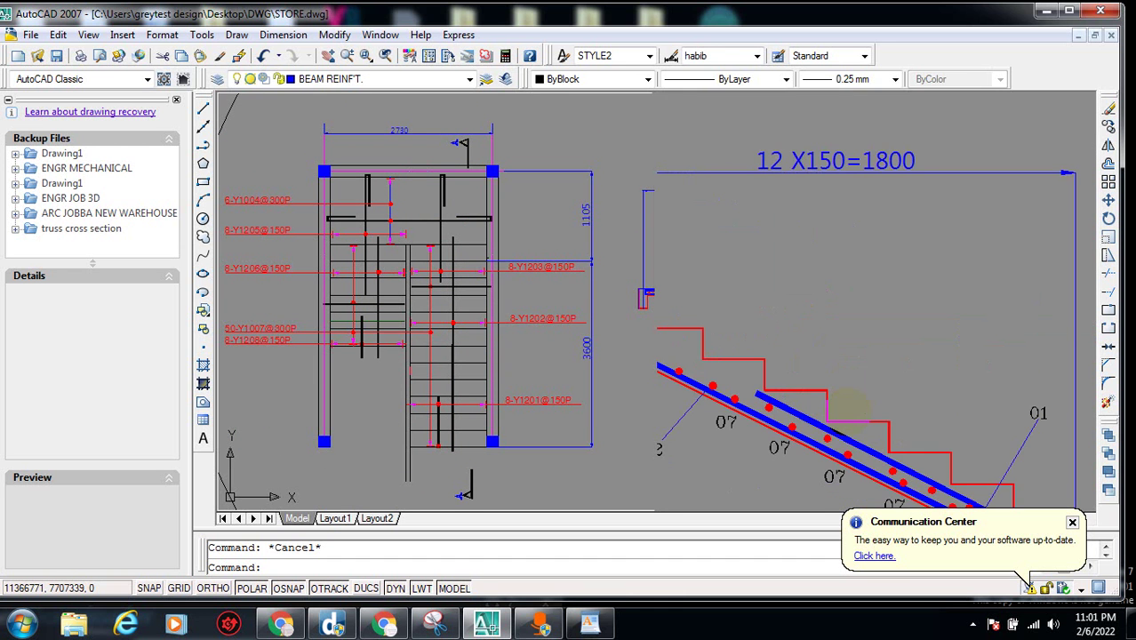
scroll(848, 406, up, 2)
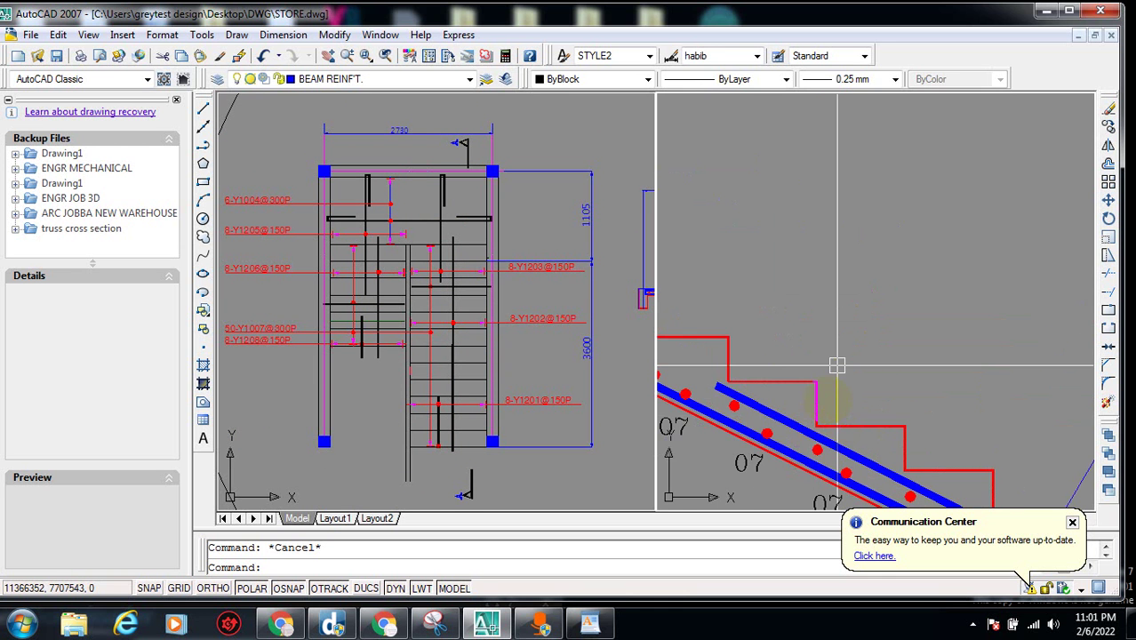
scroll(823, 393, down, 1)
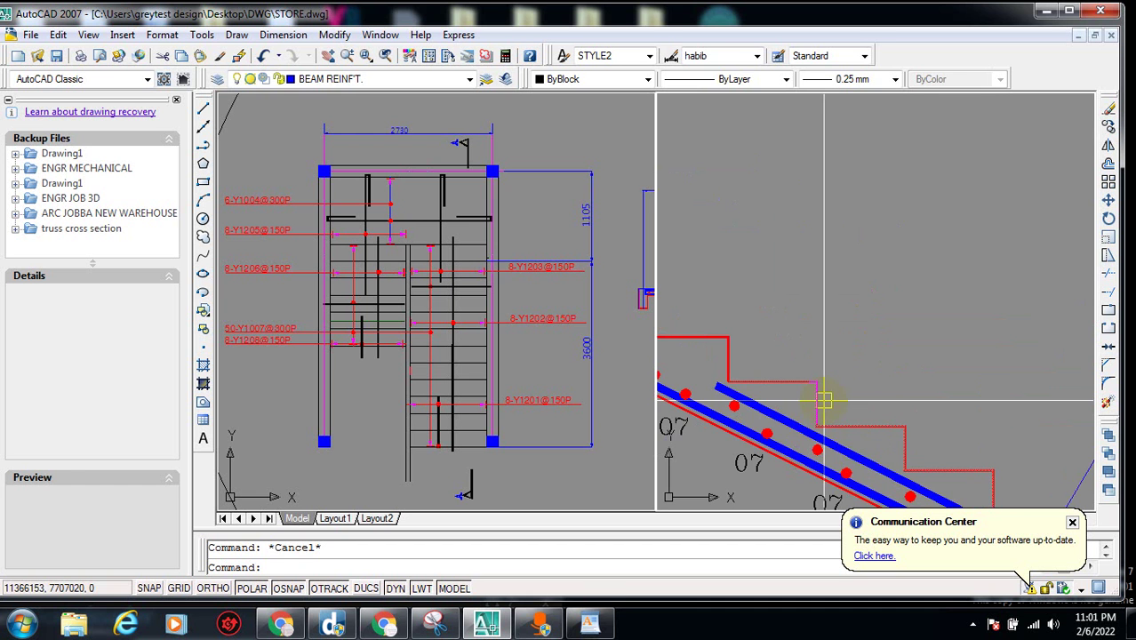
scroll(866, 369, down, 2)
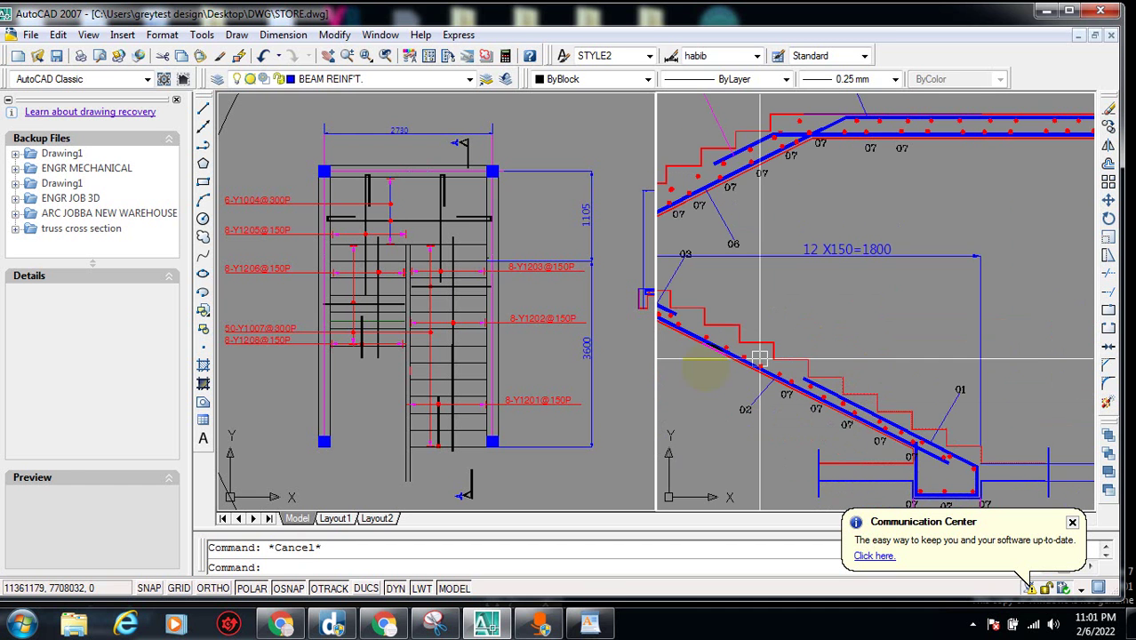
Step: Examine where the upper end of bar 01 stops above bar 02 in the lower flight of the section
scroll(794, 343, up, 1)
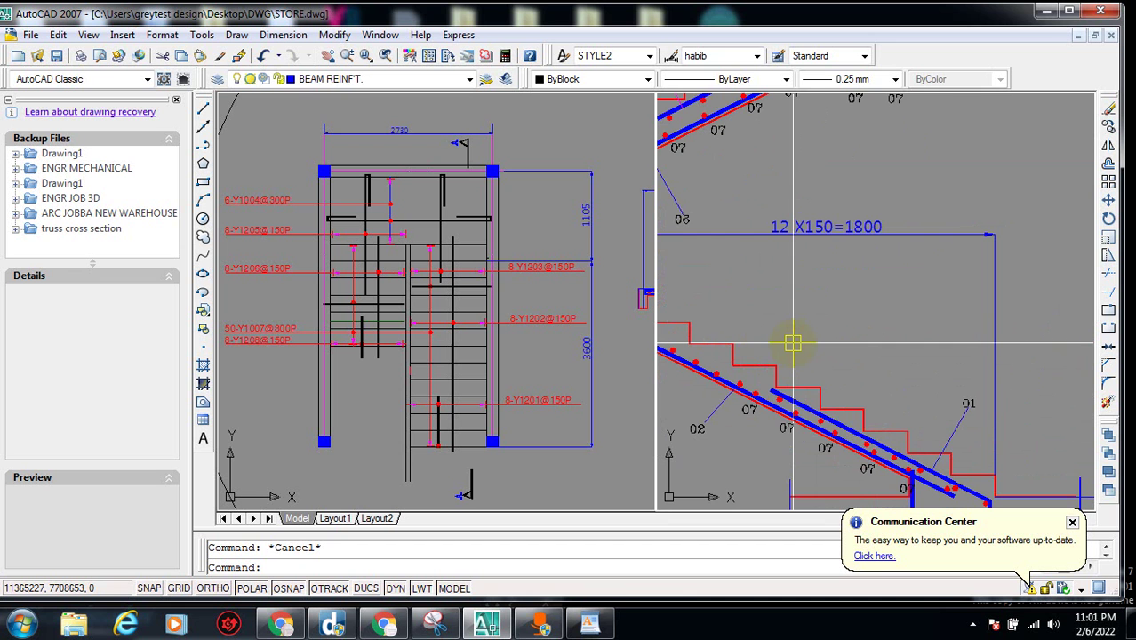
scroll(791, 347, up, 2)
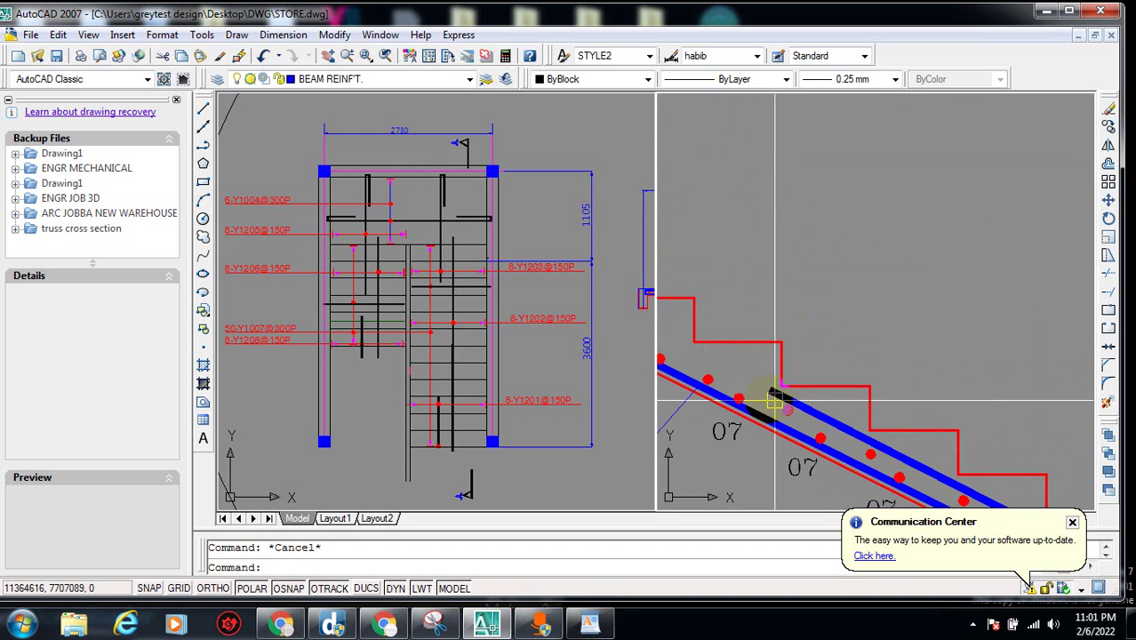
scroll(775, 401, down, 2)
scroll(765, 407, up, 1)
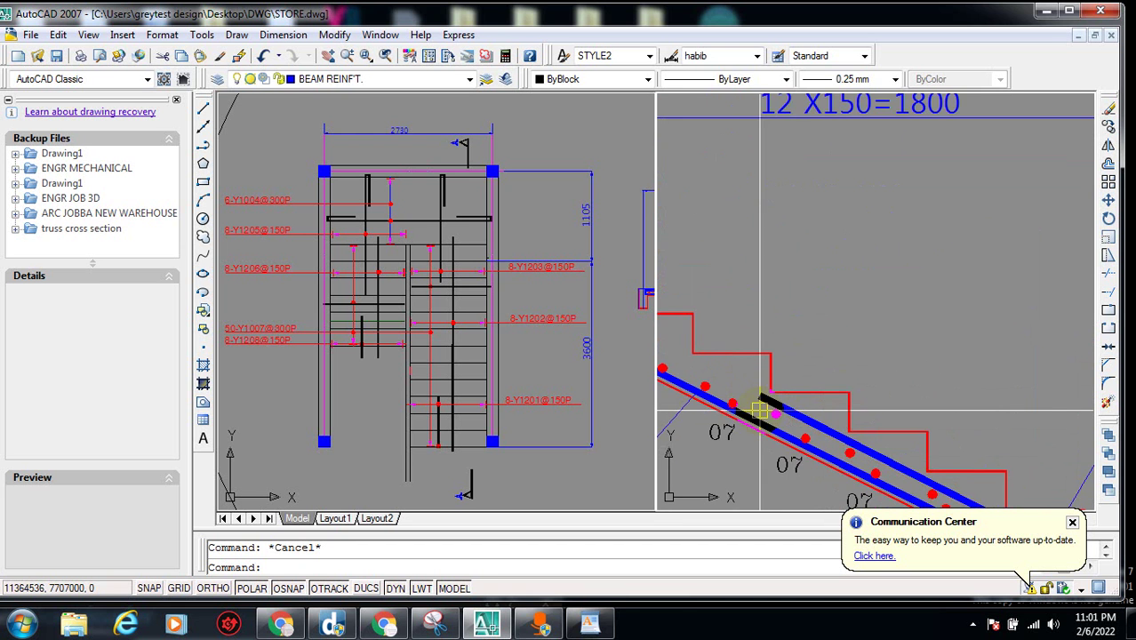
scroll(763, 410, up, 2)
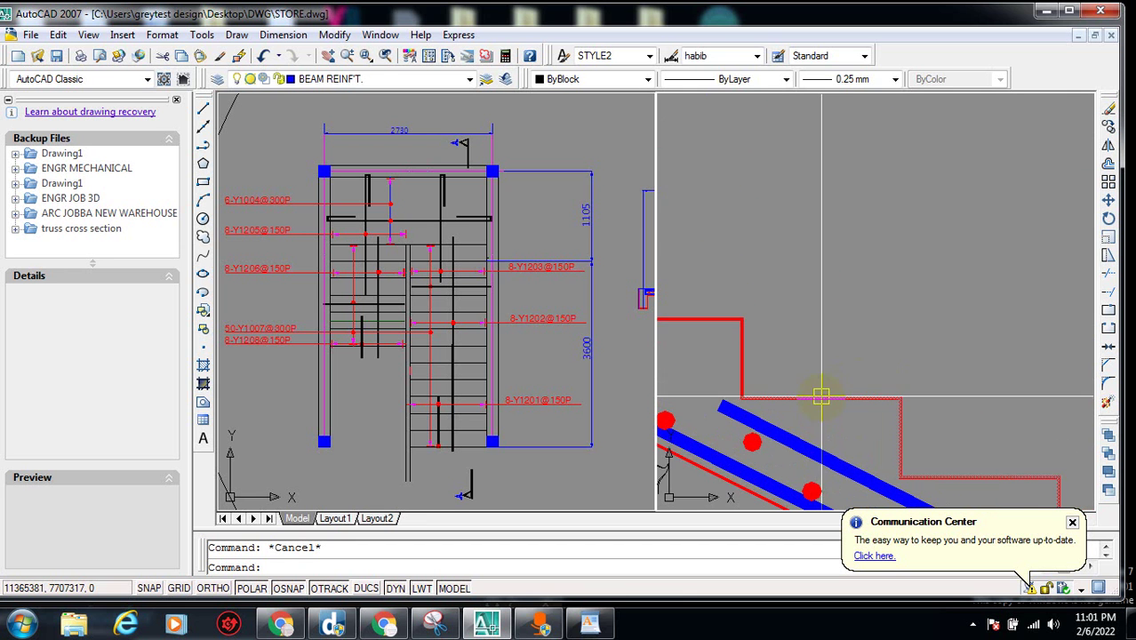
scroll(816, 396, down, 2)
scroll(817, 396, down, 2)
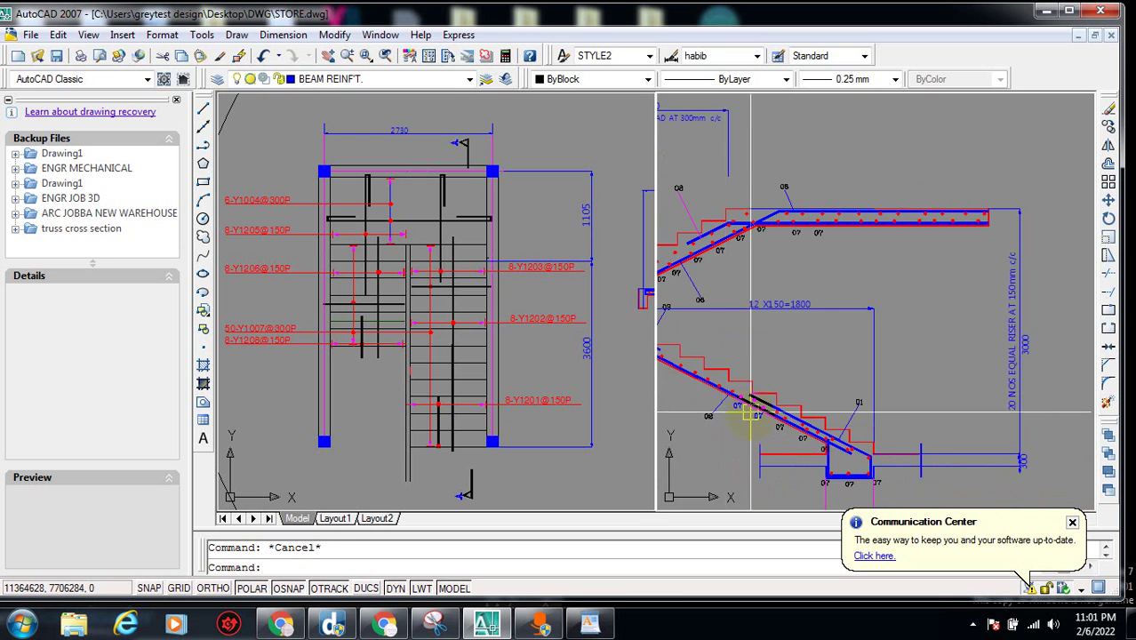
scroll(713, 353, up, 3)
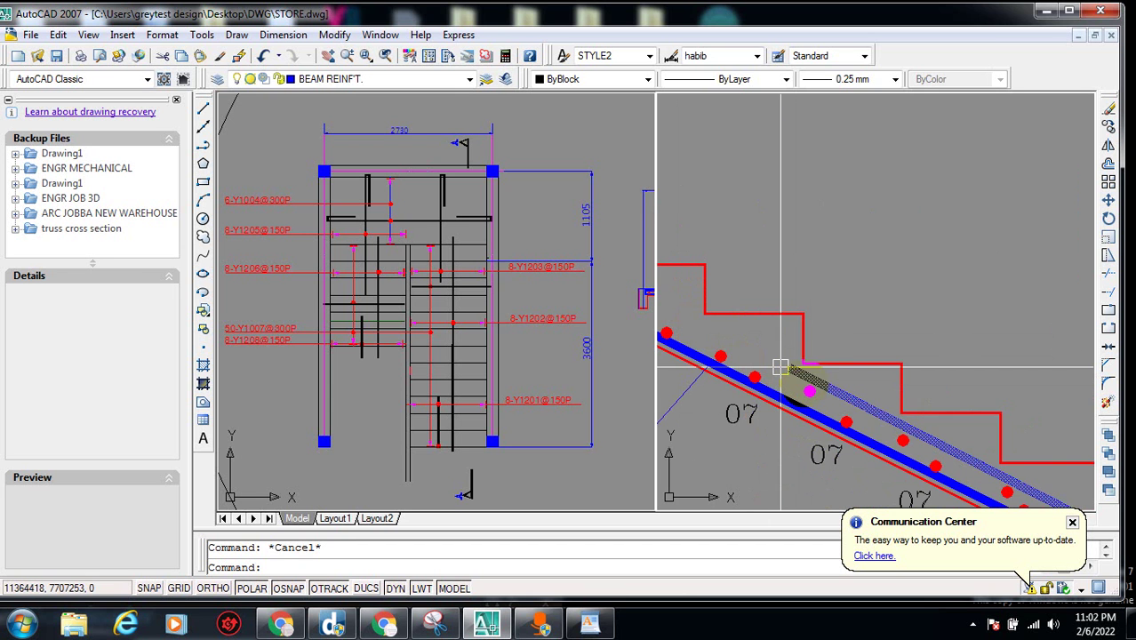
scroll(781, 367, down, 3)
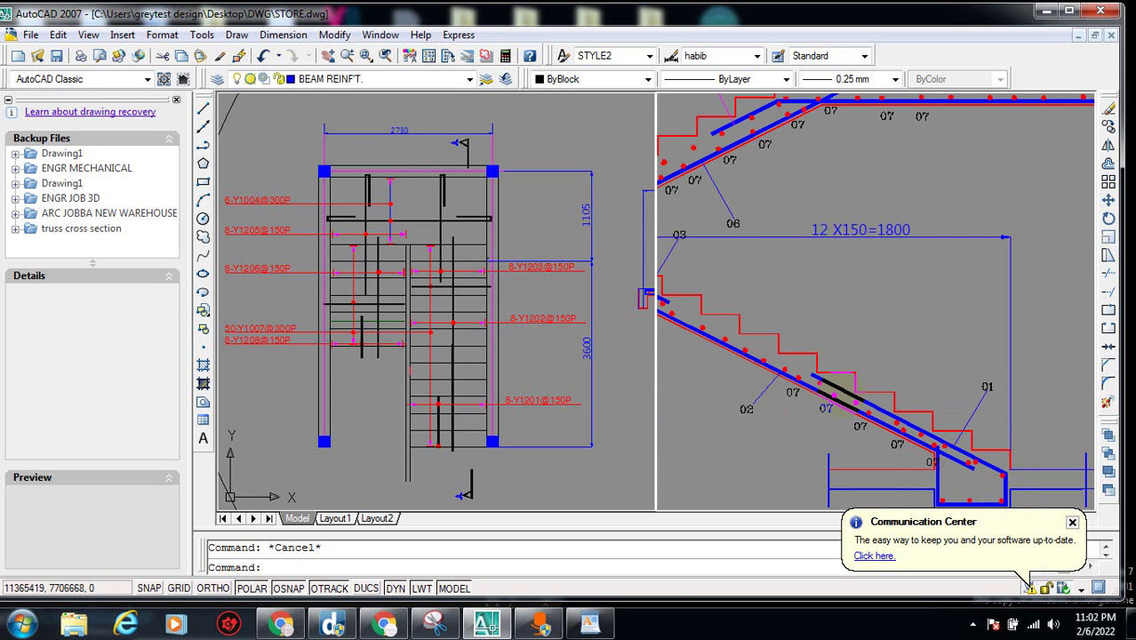
Step: Examine the section from the lower flight up to the mid-landing, including bars 03 and 05 and the dots marked 04
scroll(767, 378, down, 3)
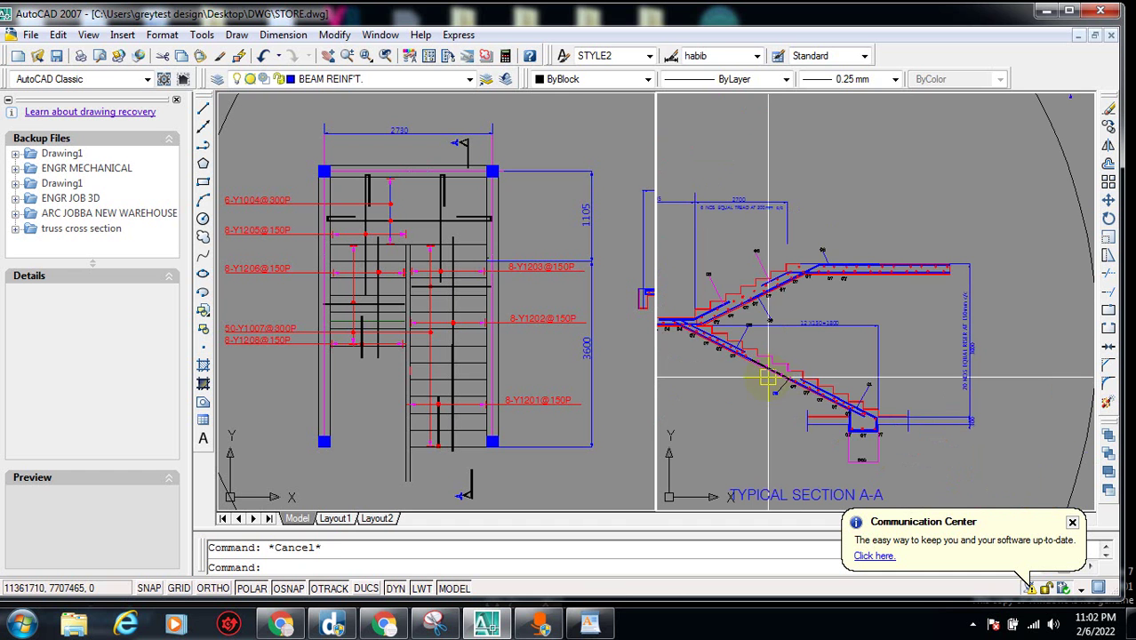
scroll(767, 378, up, 4)
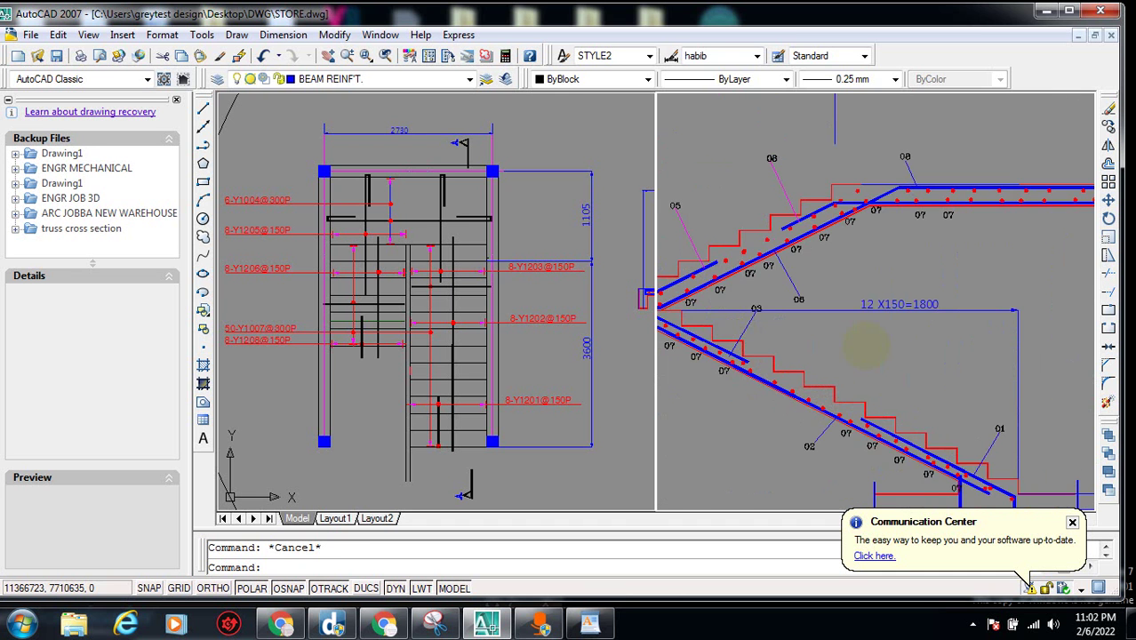
scroll(723, 325, up, 2)
scroll(718, 331, up, 1)
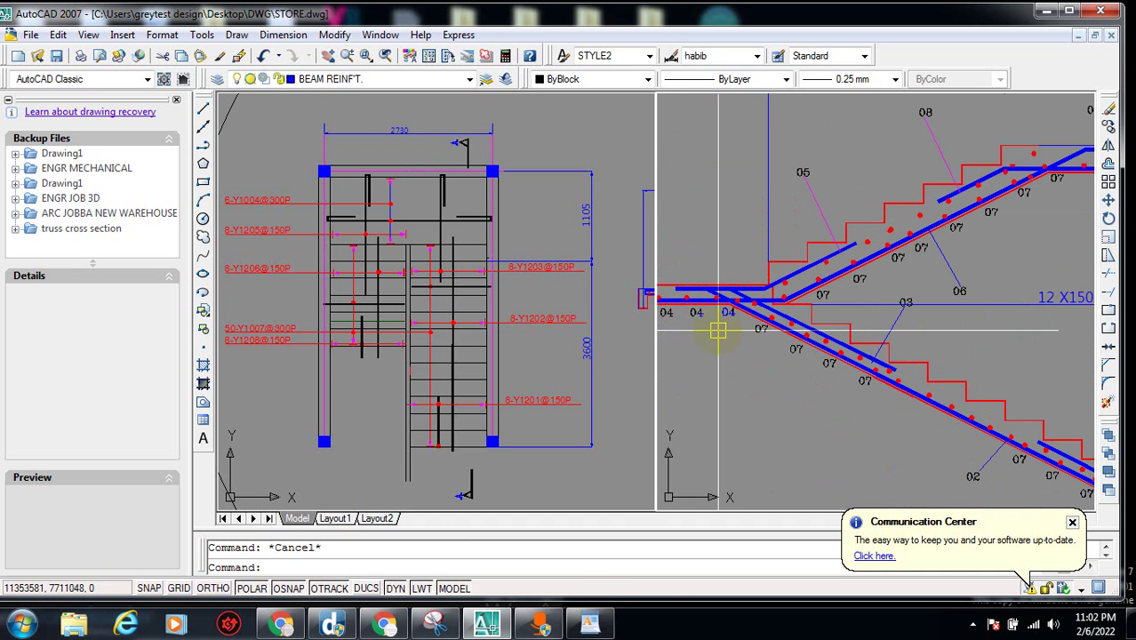
scroll(702, 337, down, 2)
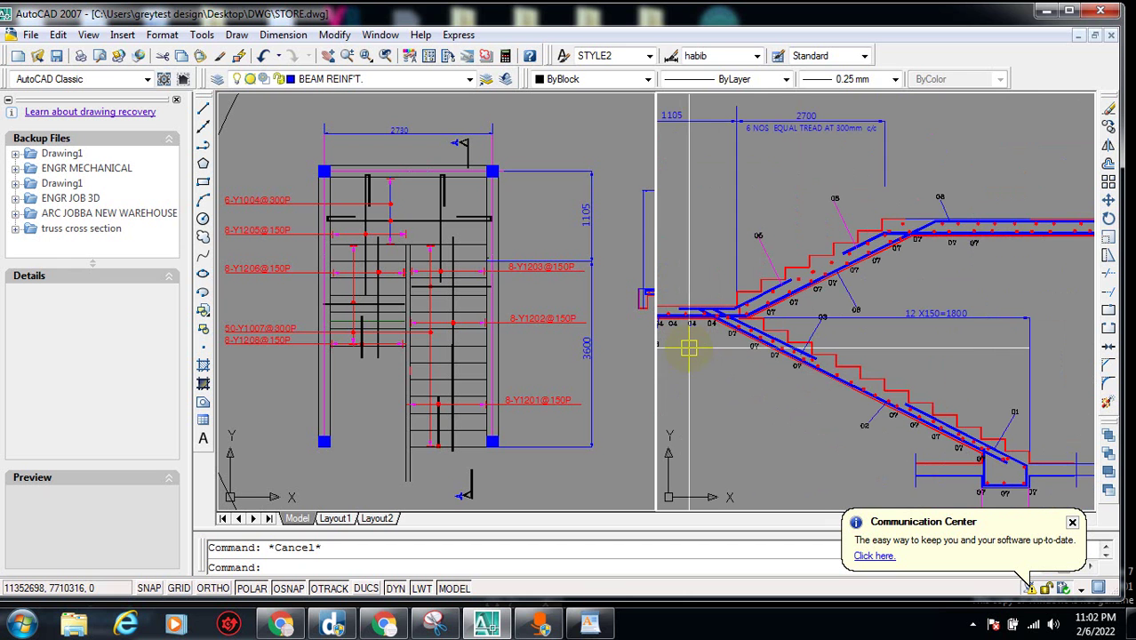
scroll(658, 334, down, 2)
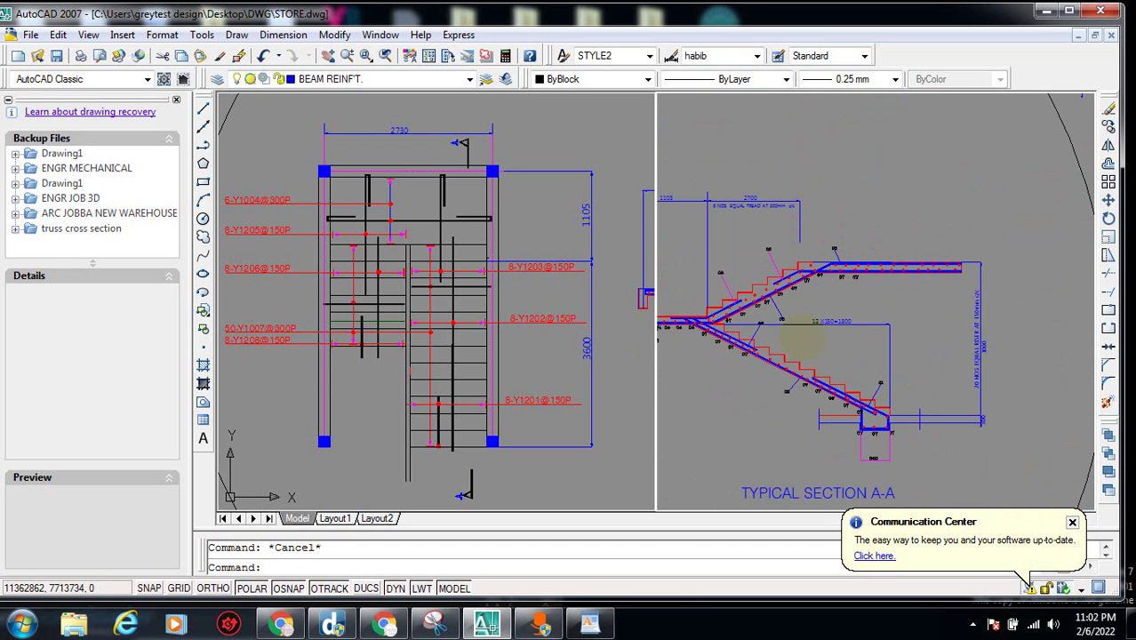
Step: Examine bar 02 along the lower flight and the dots around its overlap with bar 01
scroll(792, 360, up, 3)
scroll(773, 398, up, 1)
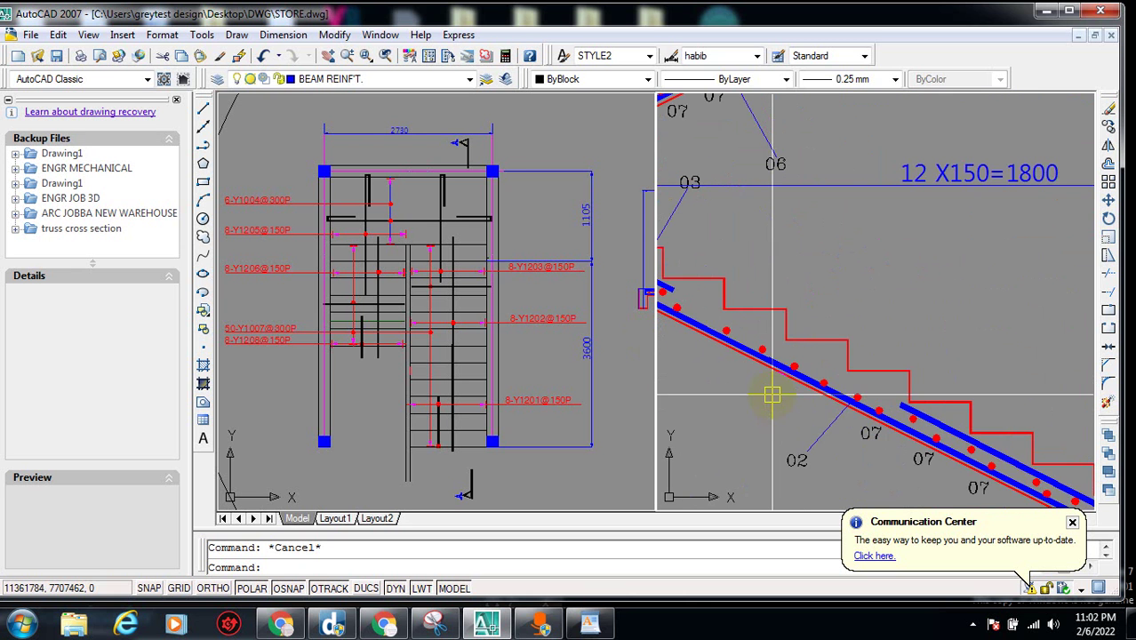
scroll(756, 378, down, 2)
scroll(754, 378, down, 4)
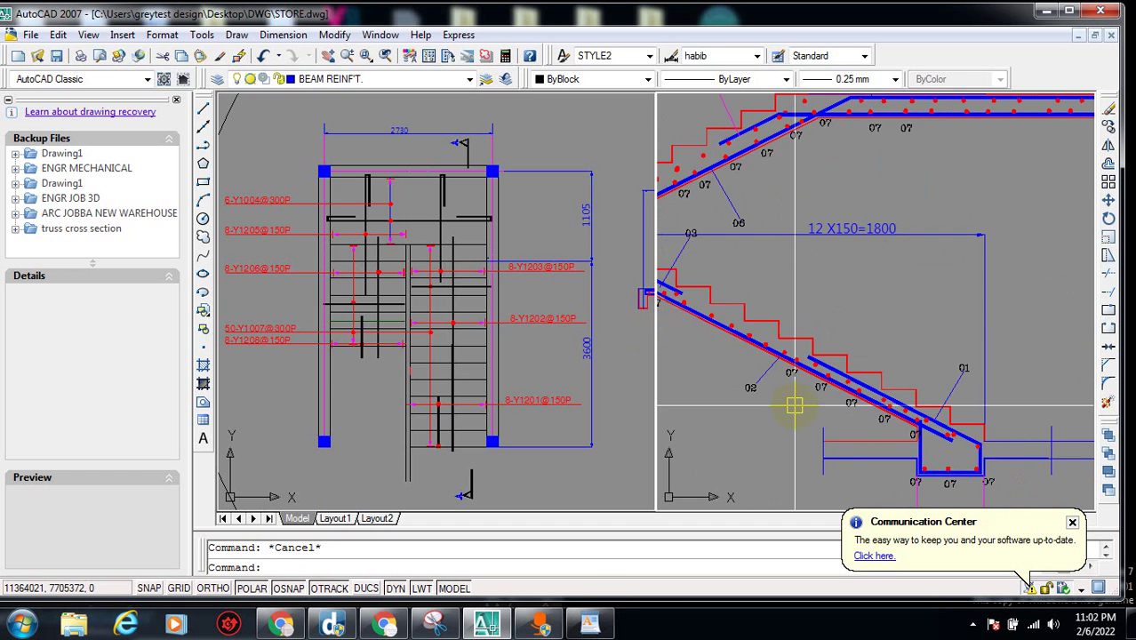
scroll(894, 423, down, 2)
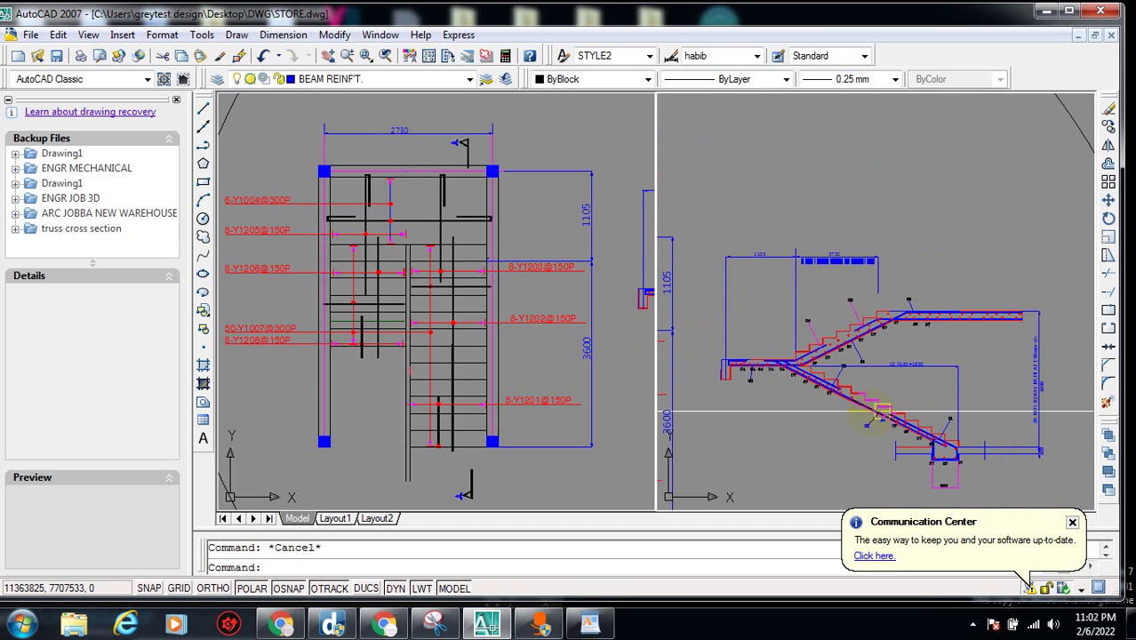
scroll(884, 415, up, 4)
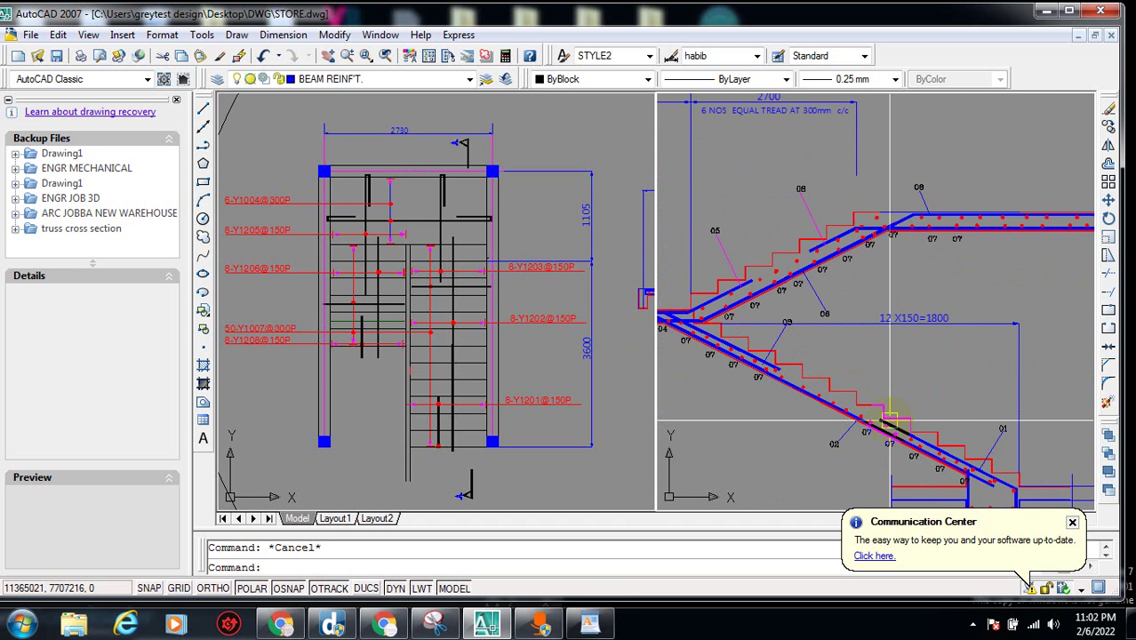
scroll(855, 415, up, 2)
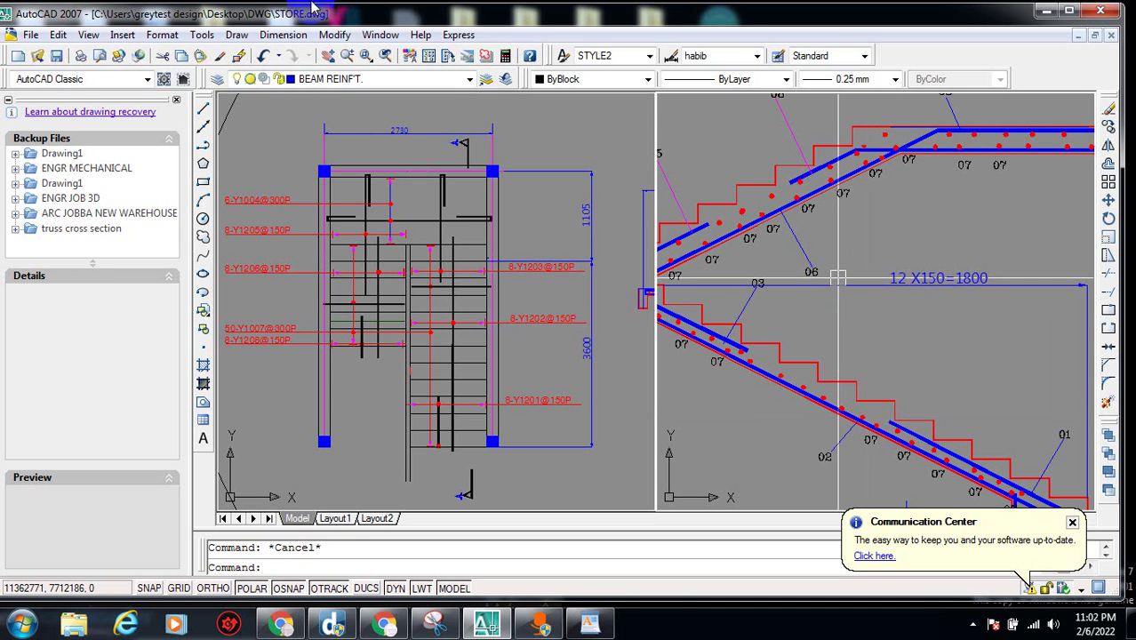
Step: Examine the base at the foot of the lower flight, with bar 01 and the dots marked 07
scroll(857, 350, down, 5)
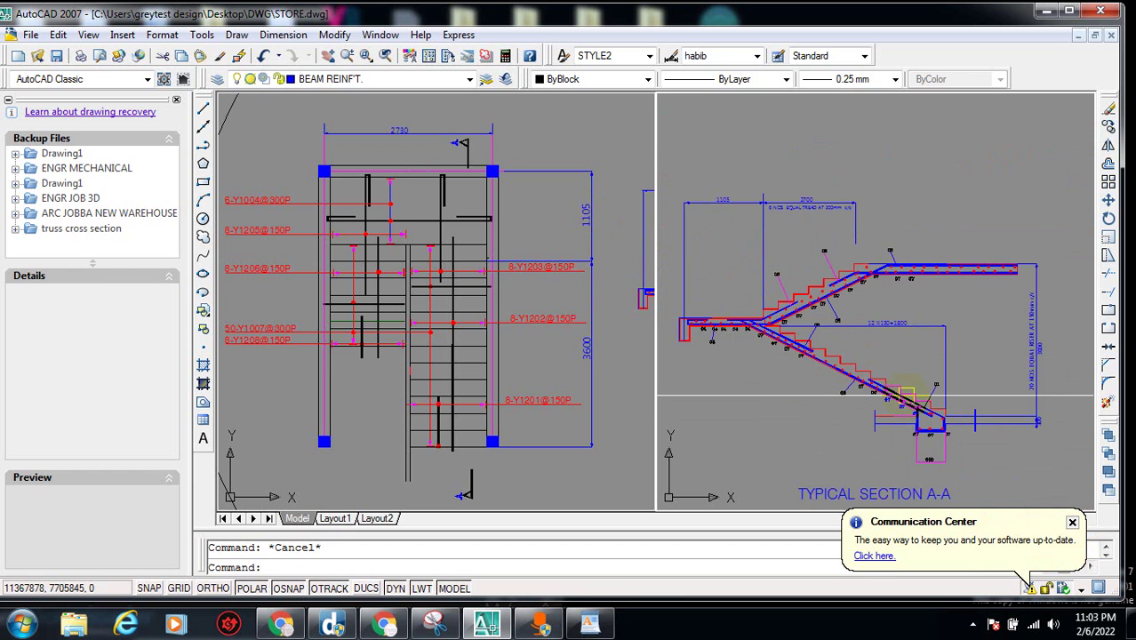
scroll(905, 399, up, 2)
scroll(951, 445, up, 2)
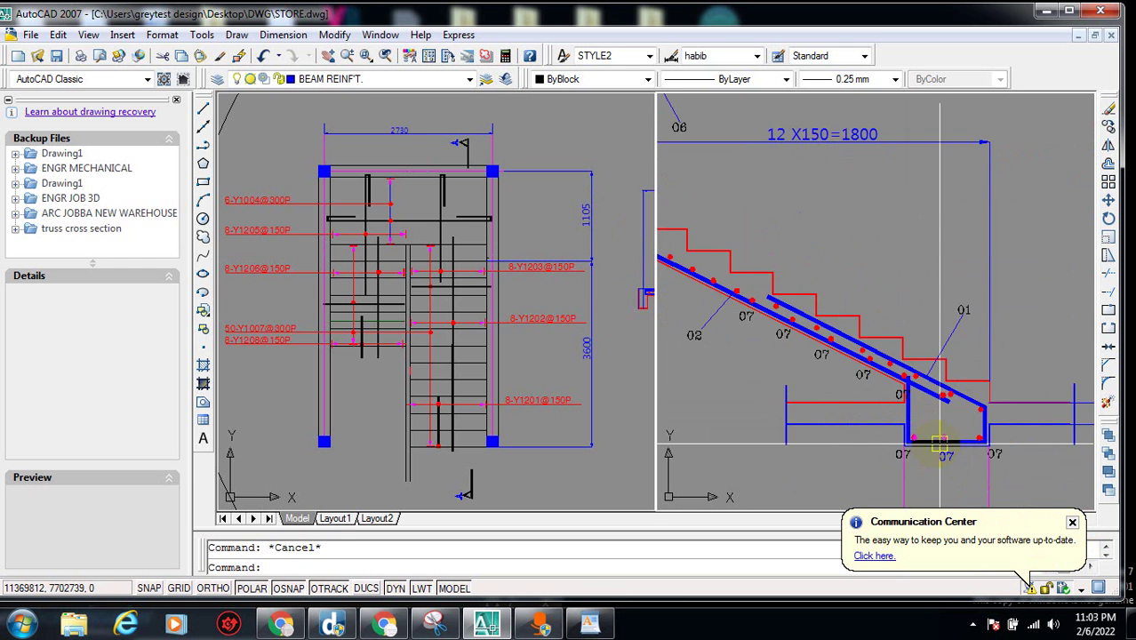
scroll(943, 485, down, 1)
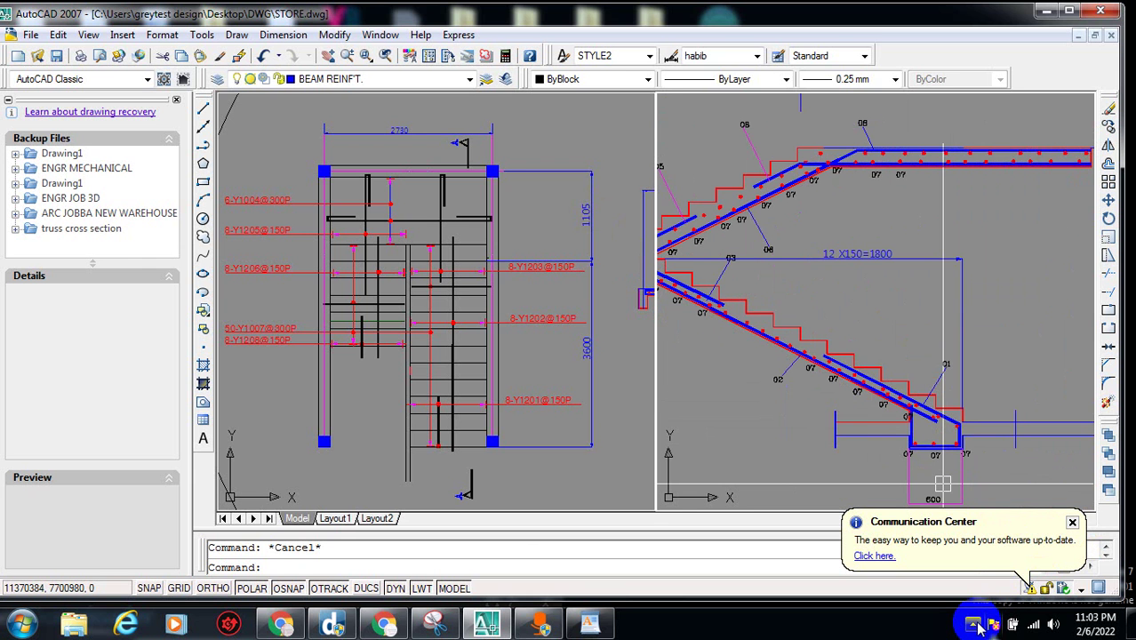